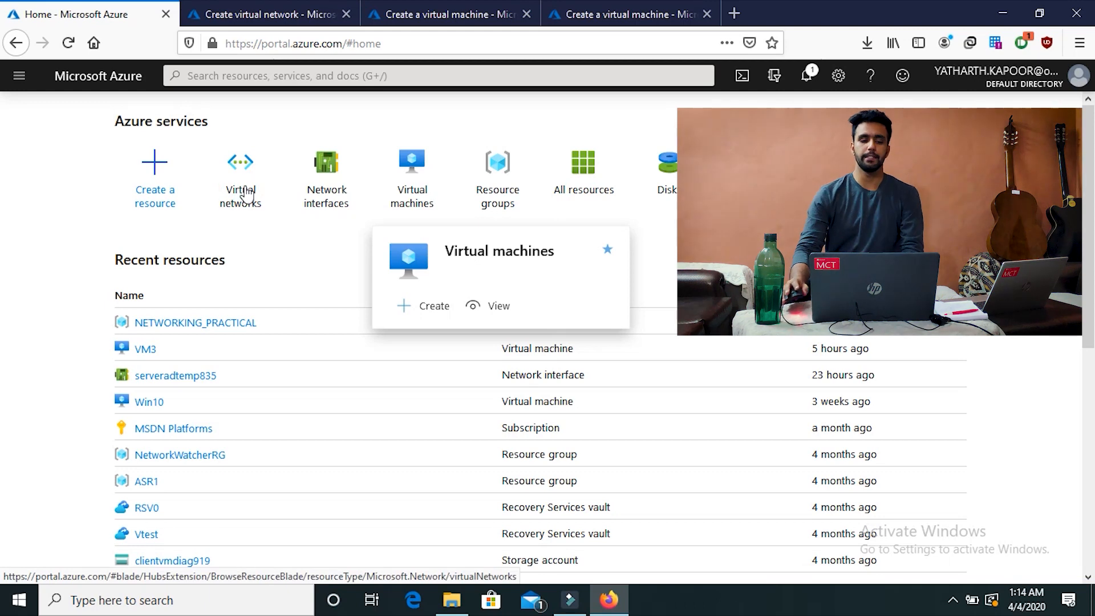
Step: Show the Virtual networks list with ClientVM-vnet, ClientVMvnet487 and VNET_2
left_click(251, 174)
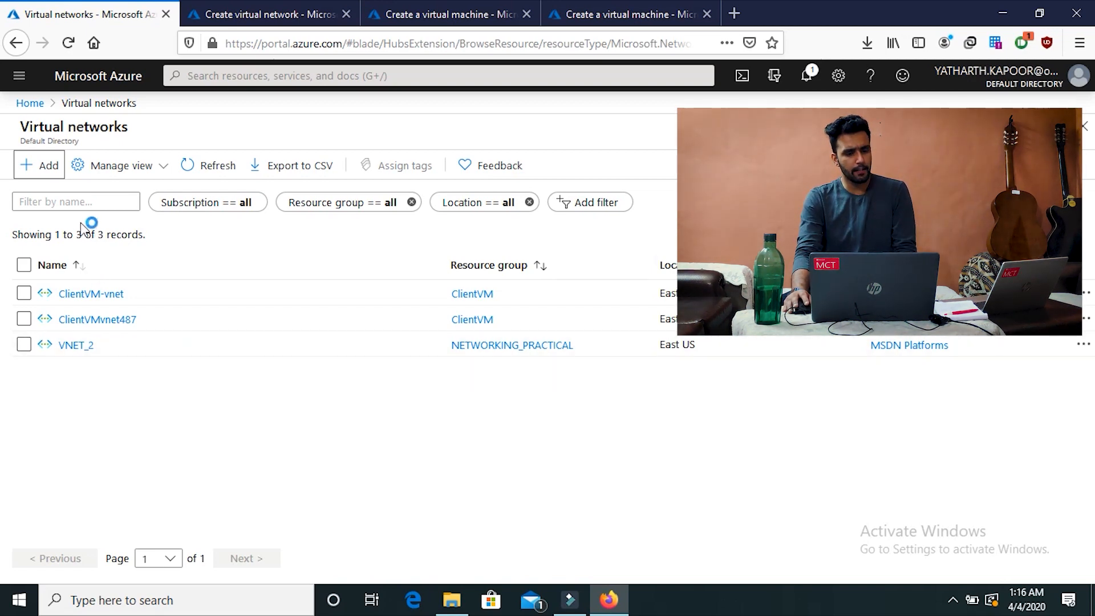
Step: Start a new virtual network and bring up its Create form on the Basics tab
left_click(26, 171)
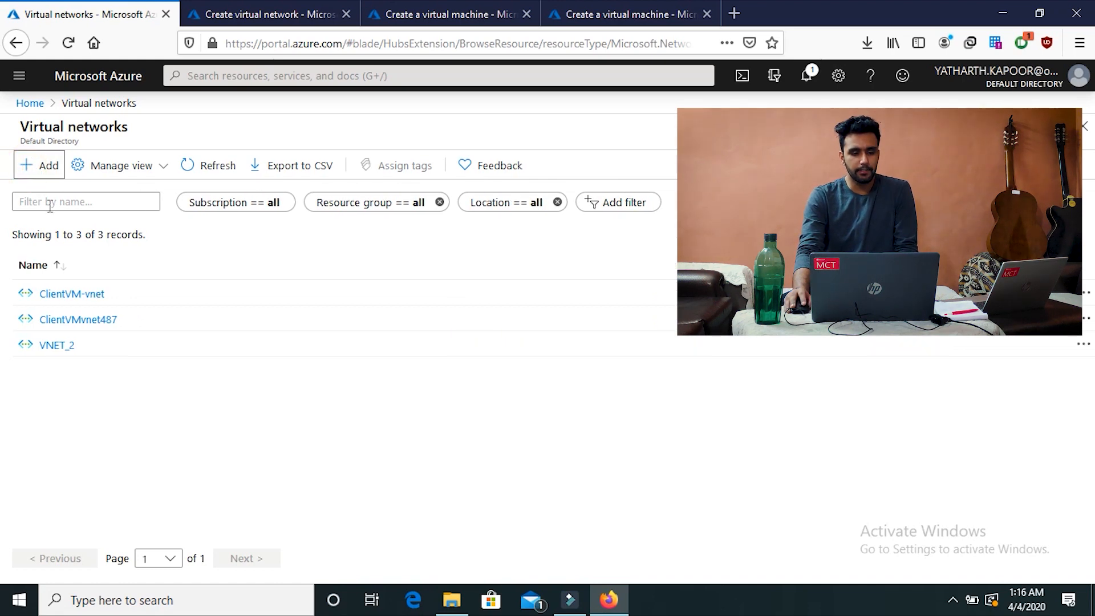
left_click(243, 13)
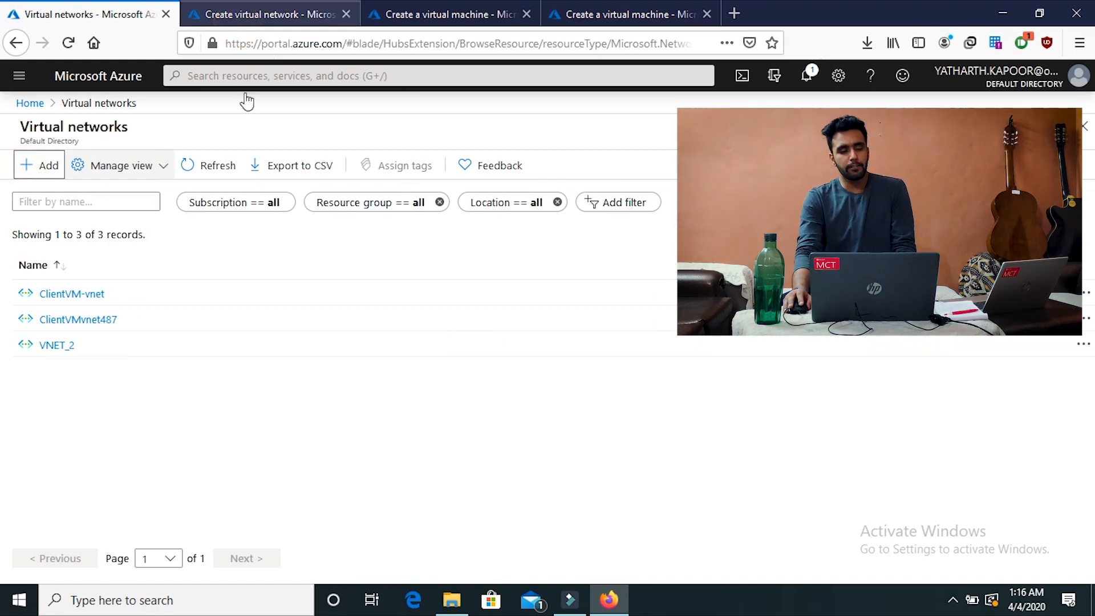
left_click(97, 15)
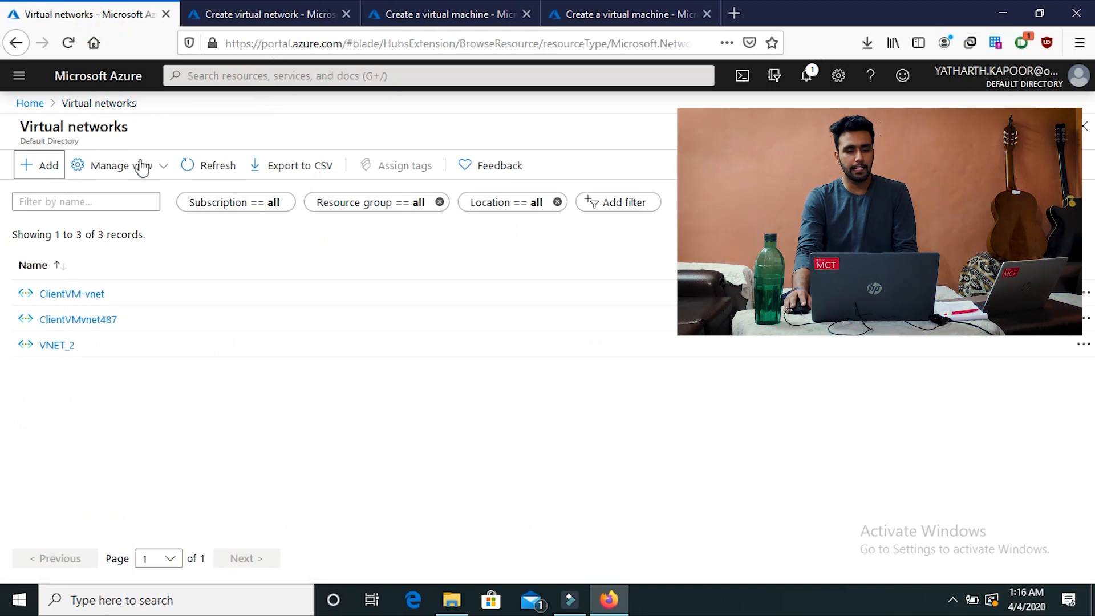
left_click(215, 13)
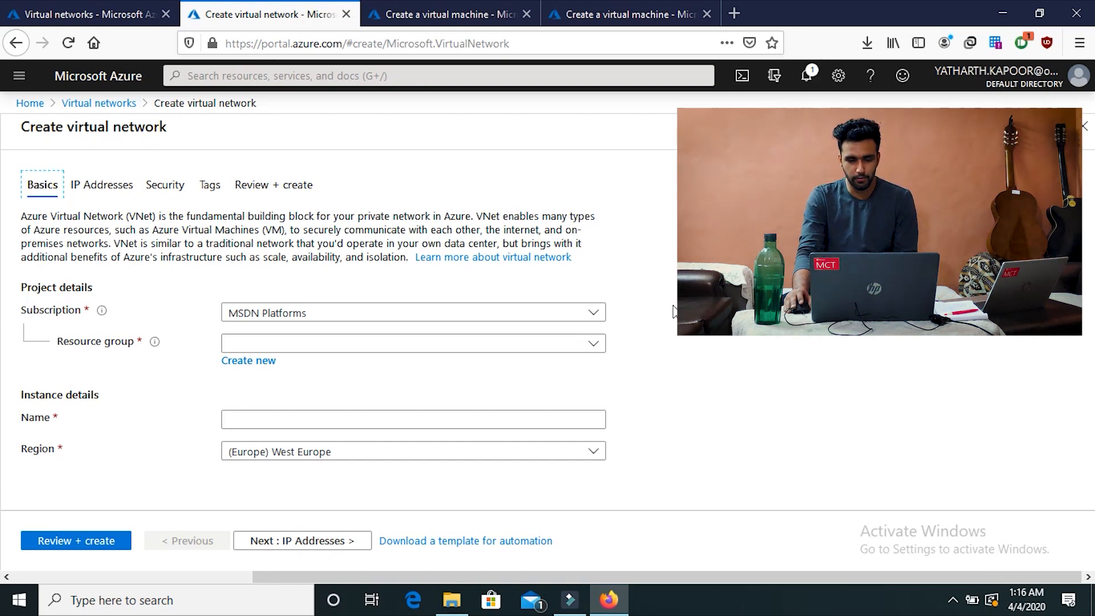
Step: Choose resource group NETWORKING_PRACTICAL and enter VNET_1 as the network name
left_click(568, 345)
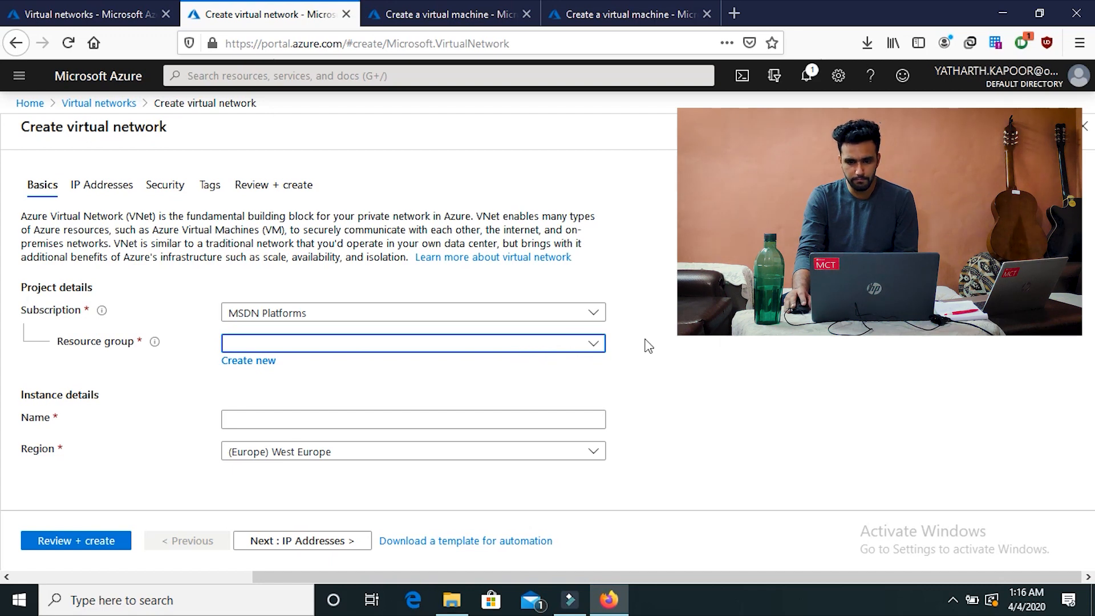
left_click(547, 345)
left_click(550, 346)
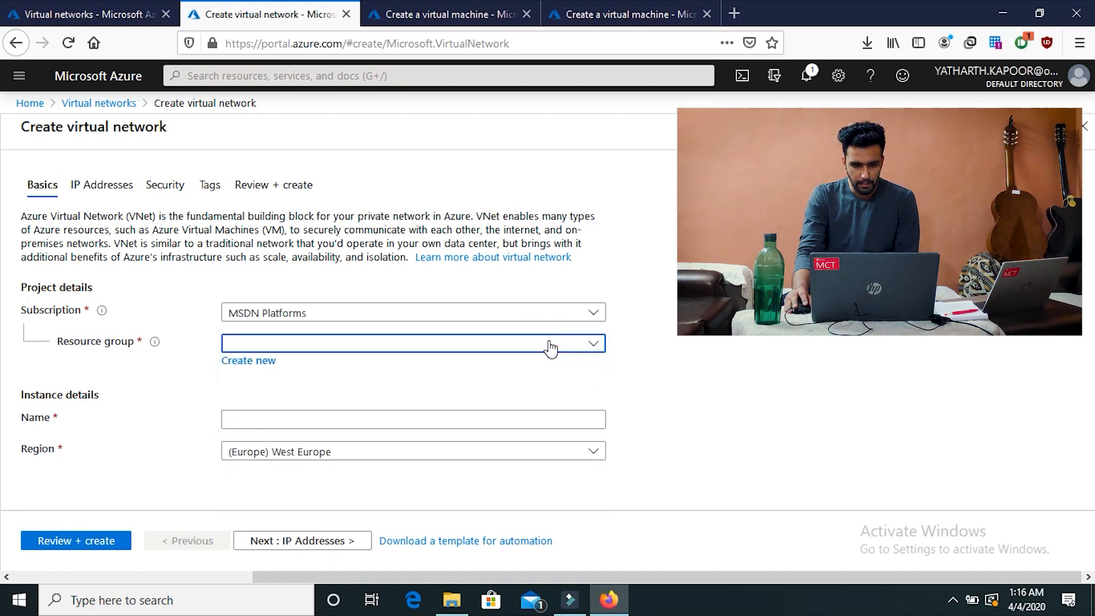
left_click(549, 346)
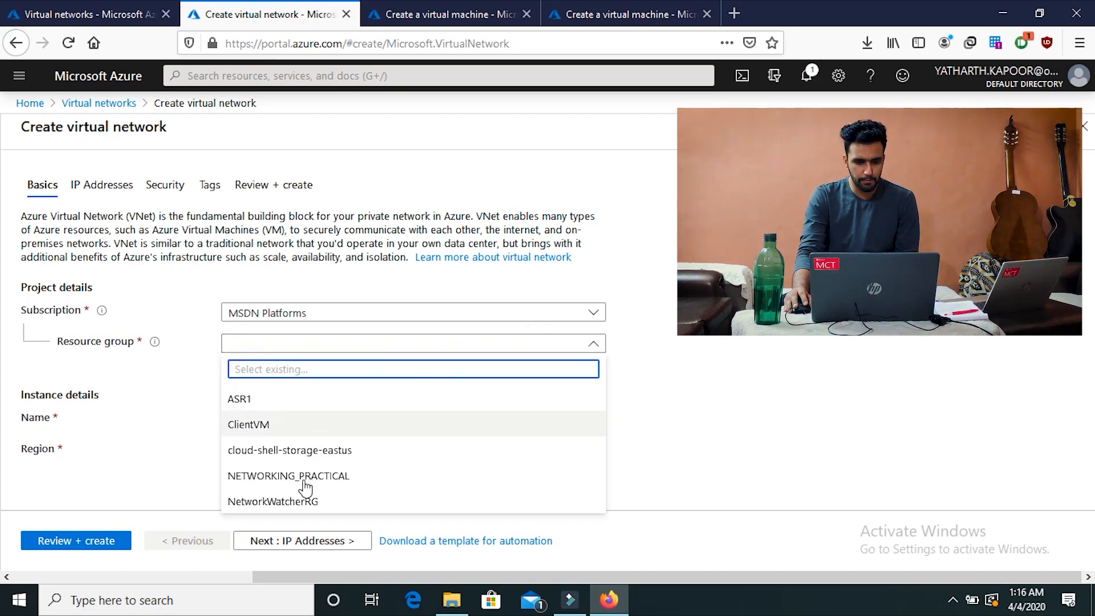
left_click(306, 475)
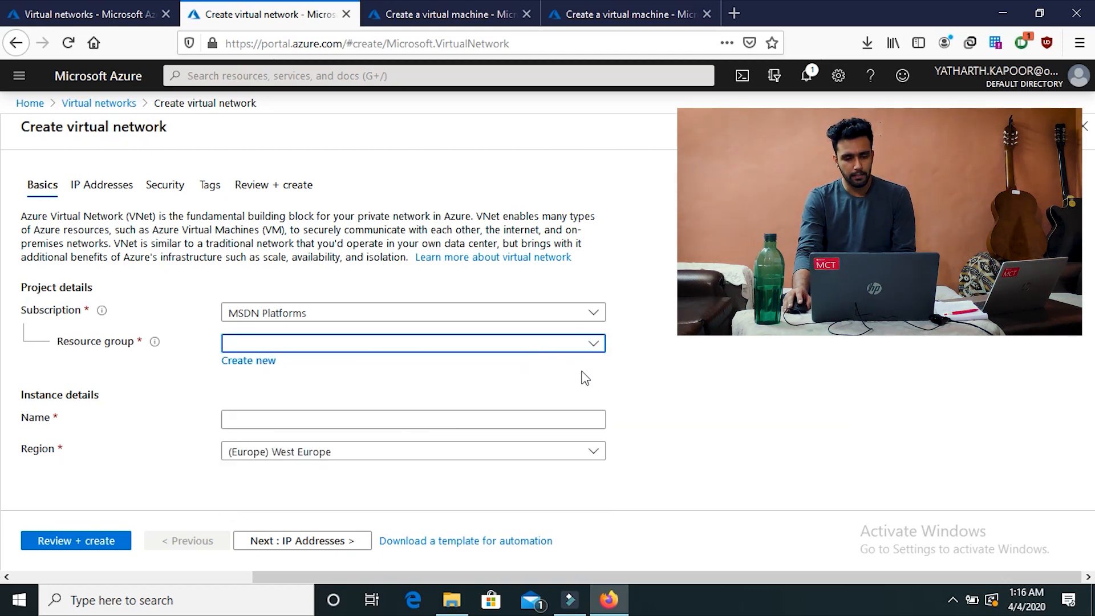
left_click(323, 418)
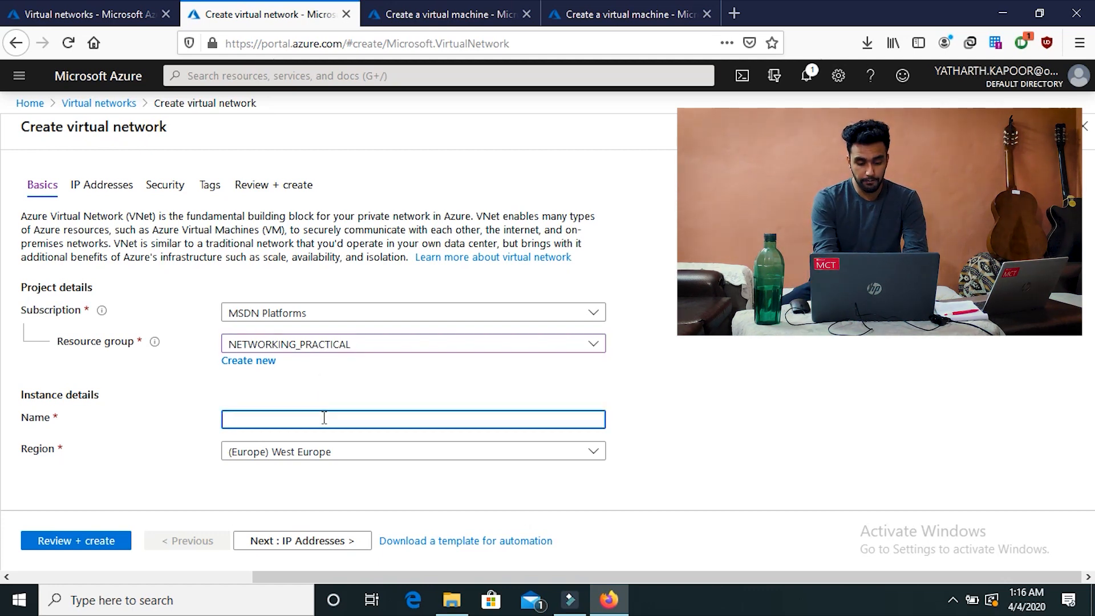
type("VNET_1")
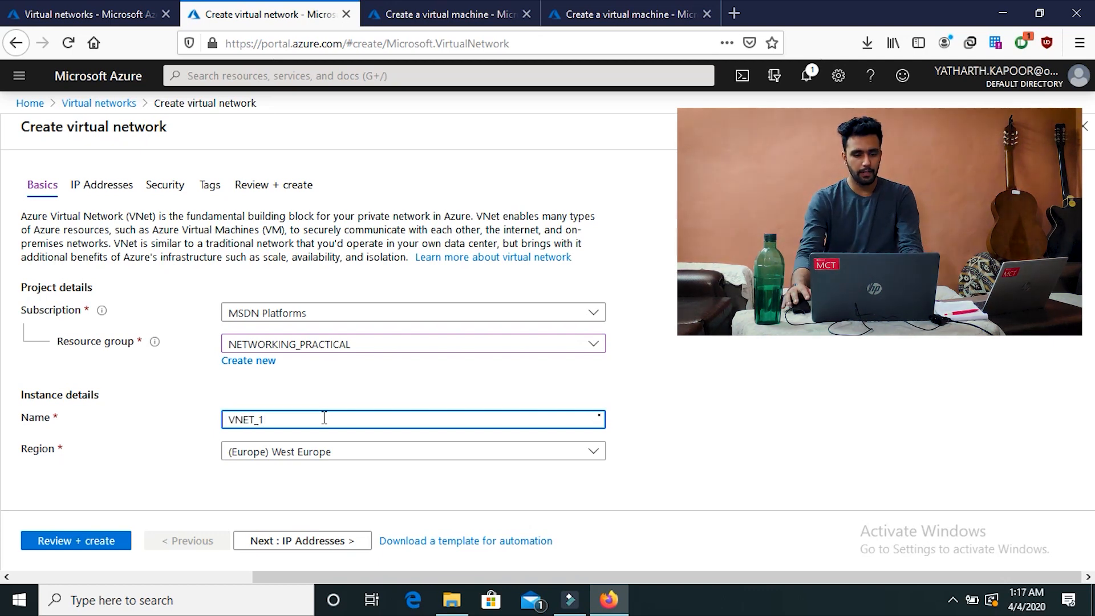
Step: Change the region to (US) East US and continue to the IP Addresses settings
left_click(339, 457)
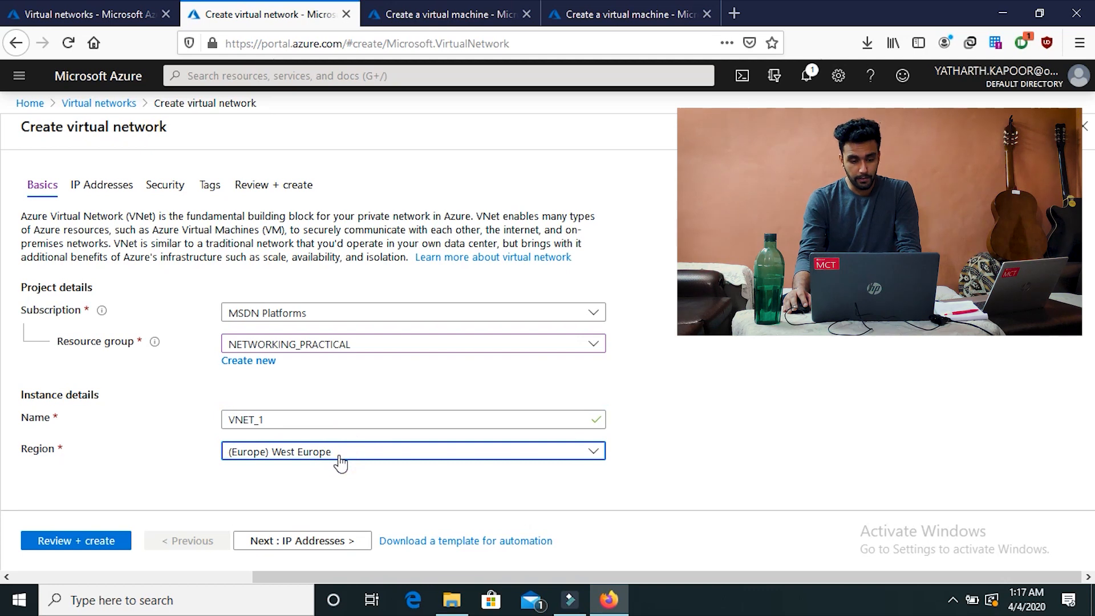
left_click(536, 450)
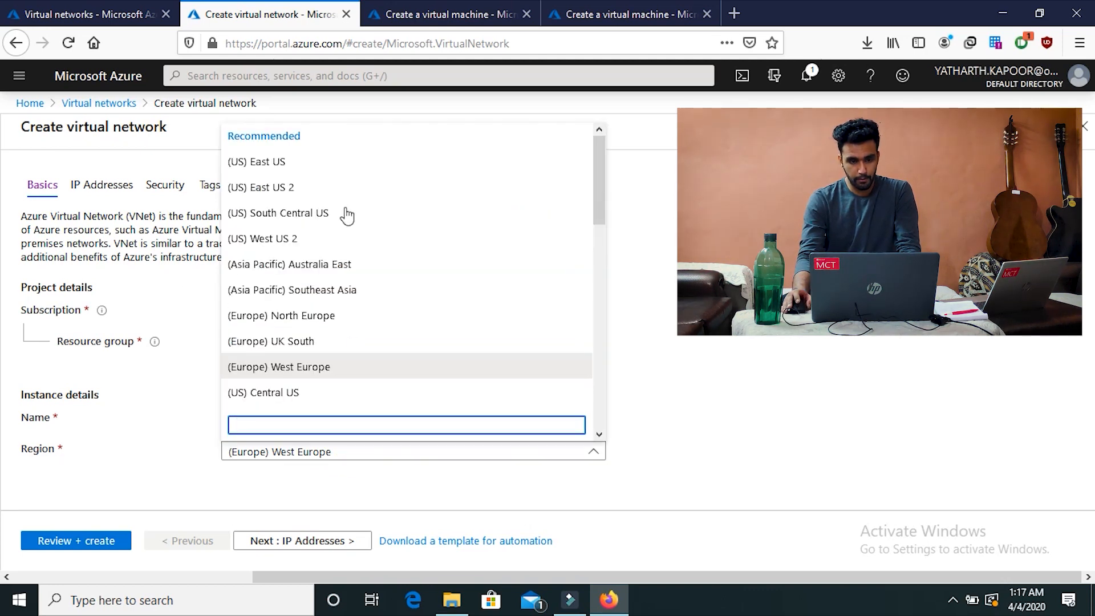
left_click(211, 307)
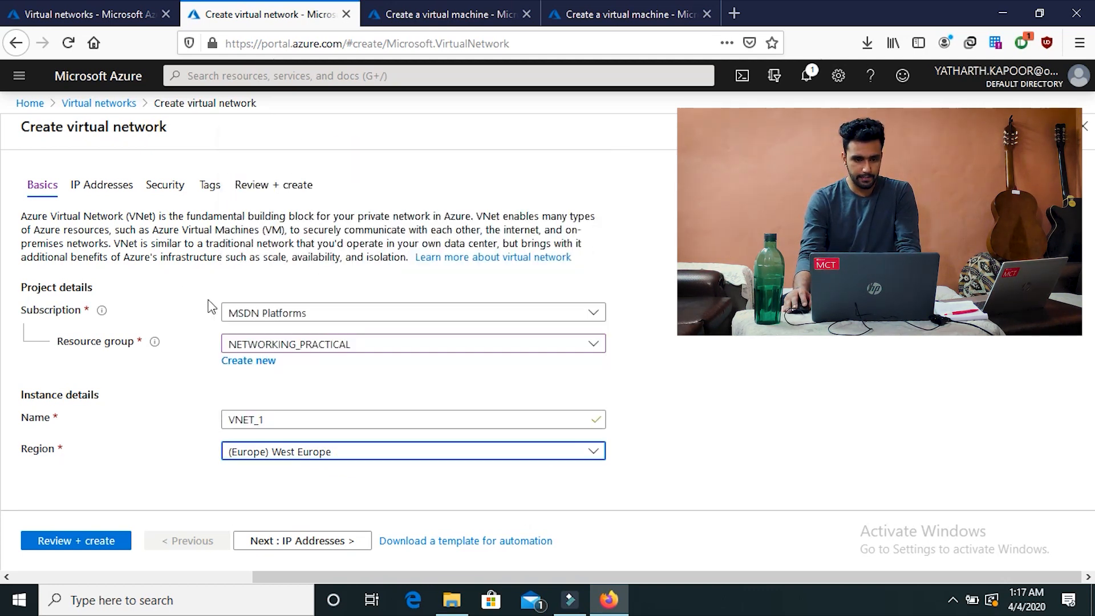
key("Home")
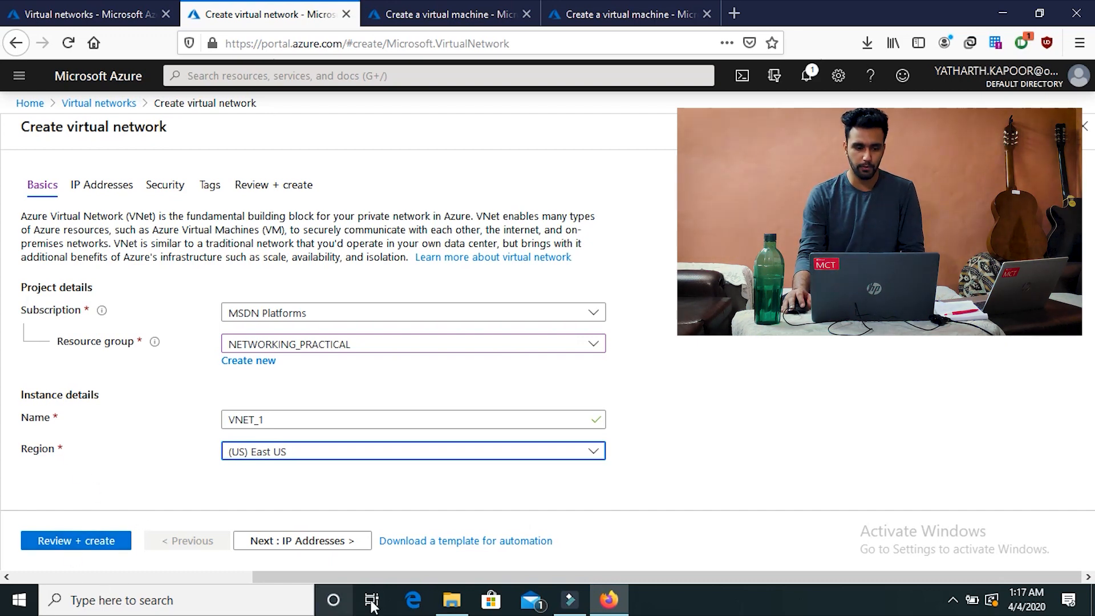
left_click(324, 540)
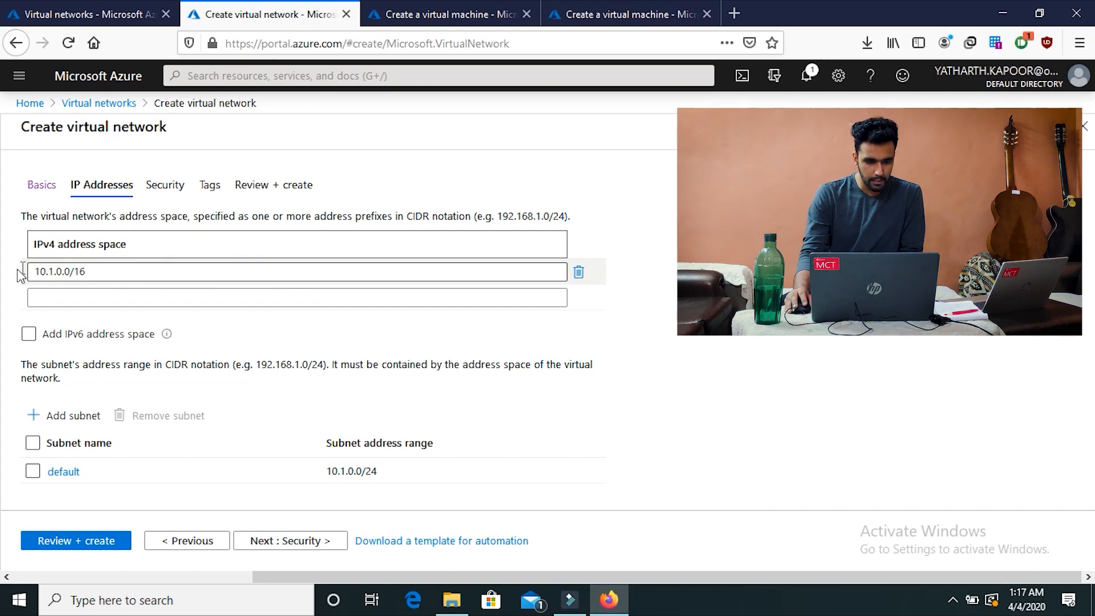
Step: Review the 10.1.0.0/16 IPv4 address space and try the IPv6 address space option
left_click(94, 278)
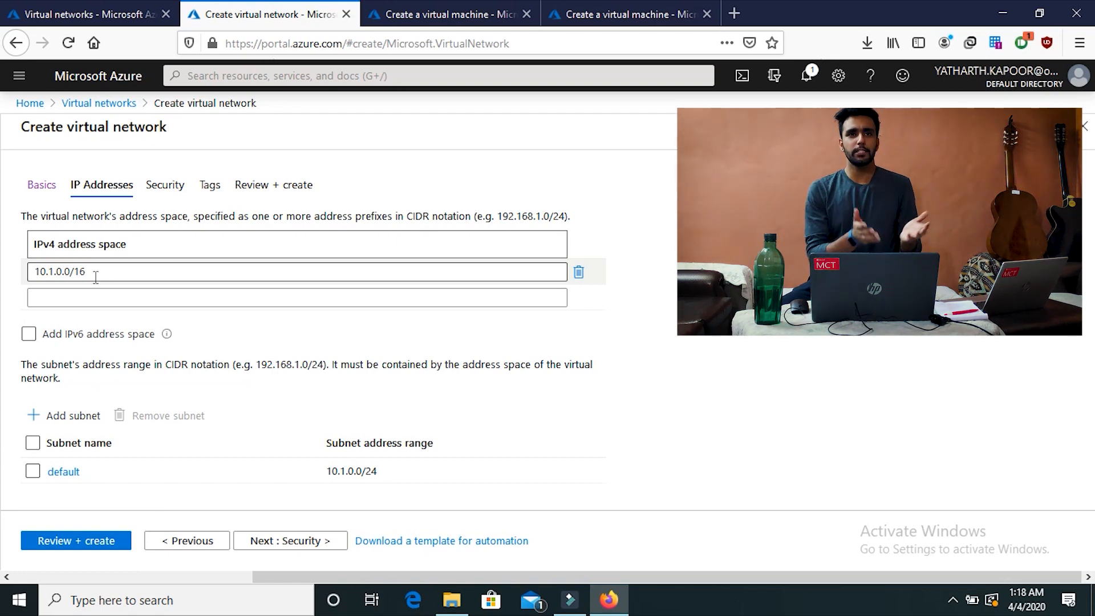
left_click(20, 269)
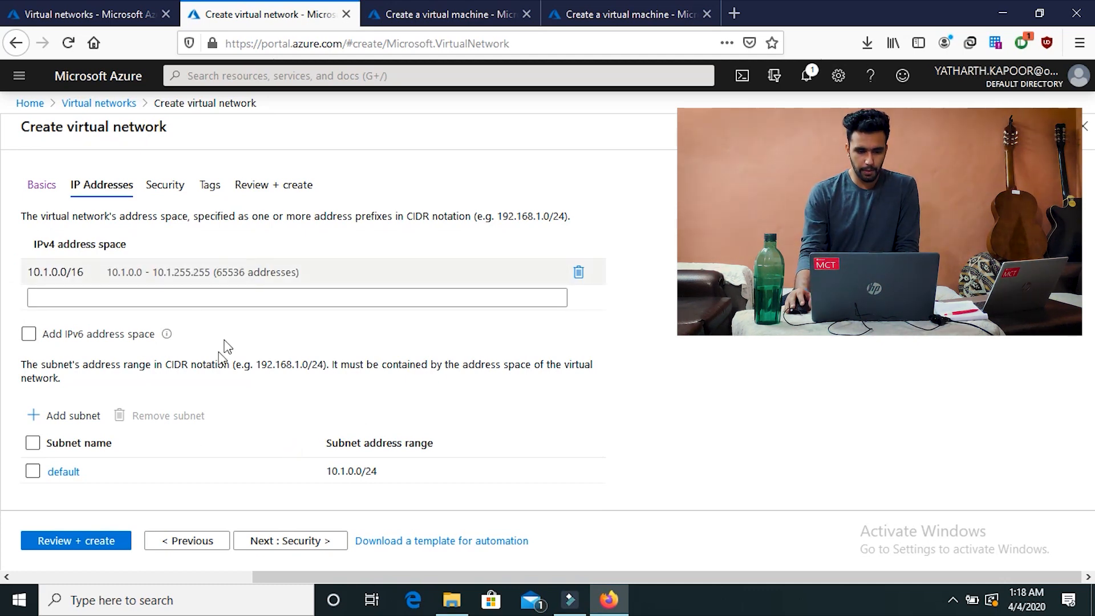
left_click(115, 337)
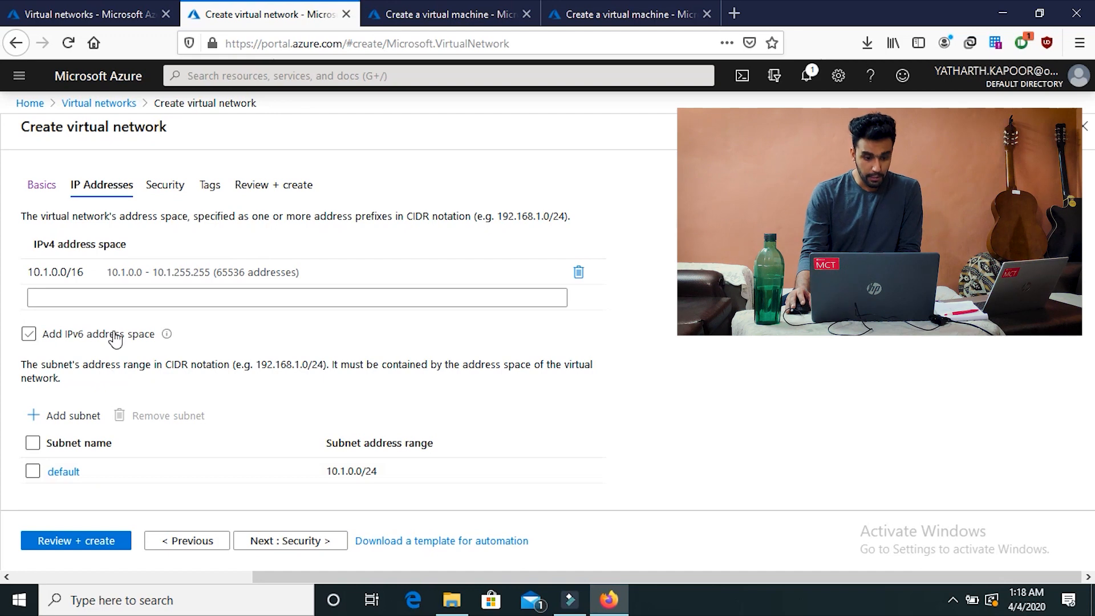
left_click(114, 337)
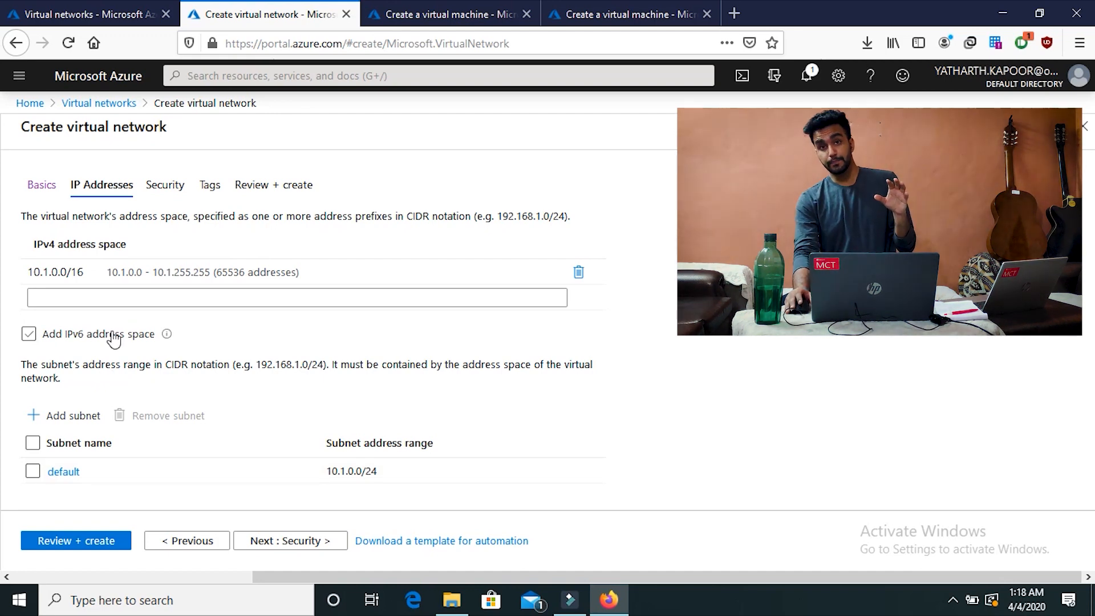
left_click(98, 283)
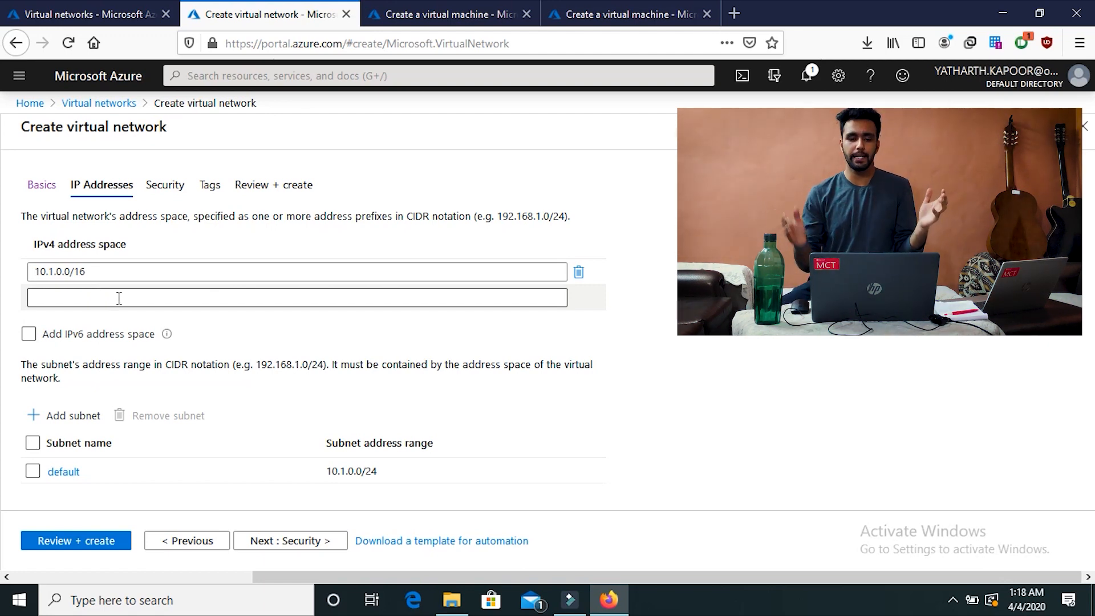
left_click(151, 259)
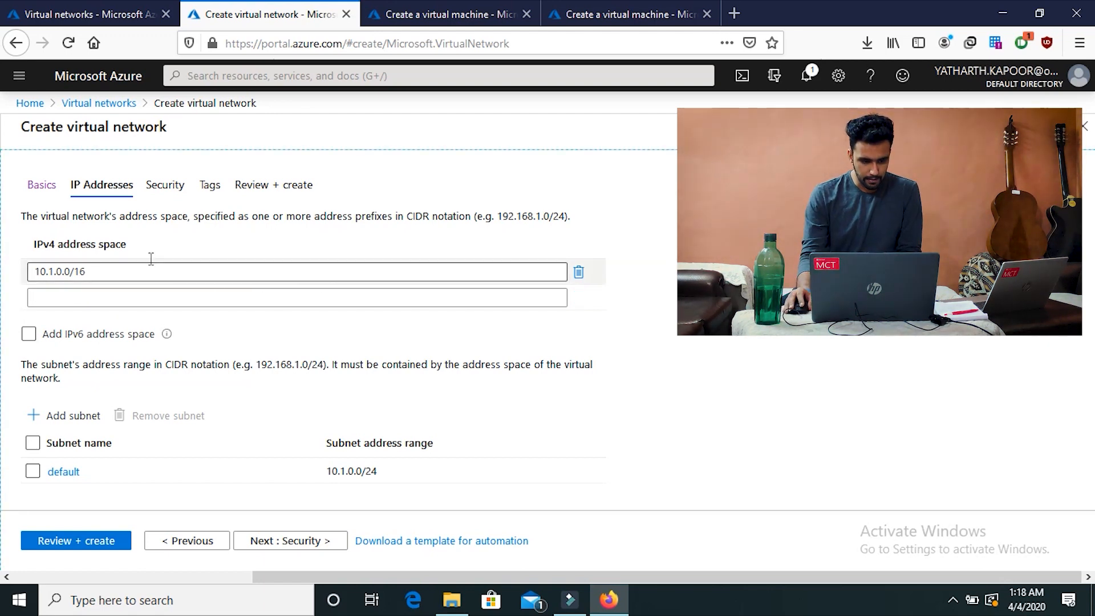
left_click(150, 266)
left_click(184, 260)
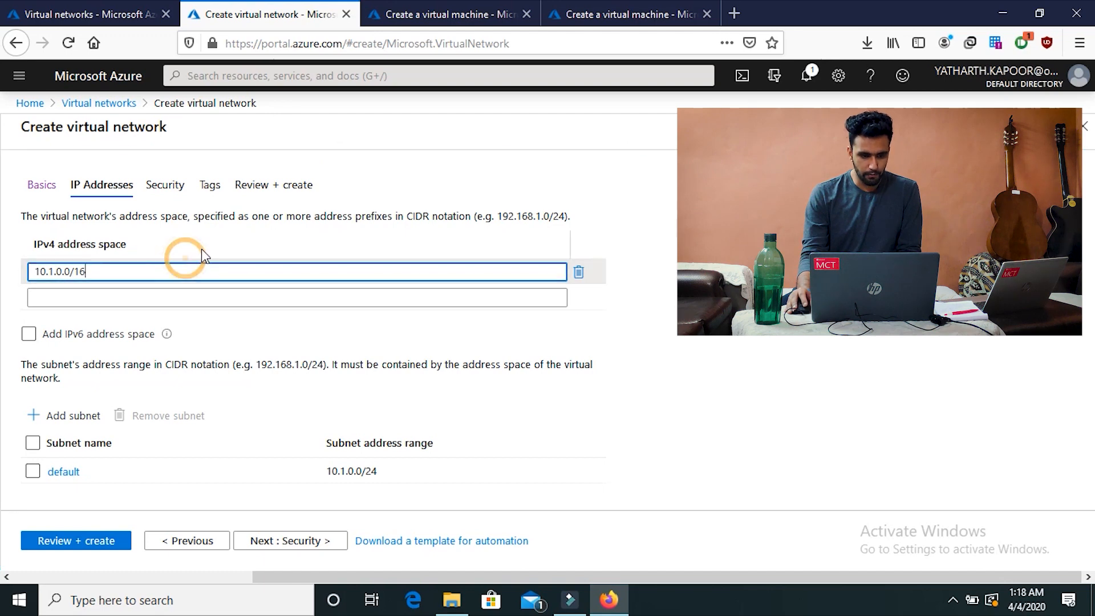
left_click(204, 246)
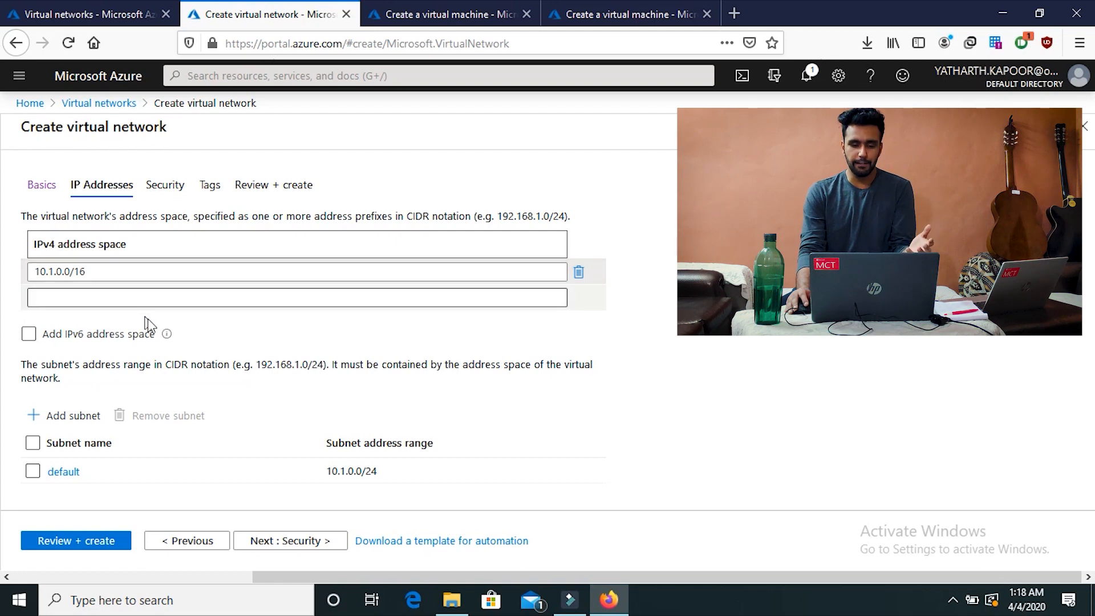
left_click(152, 334)
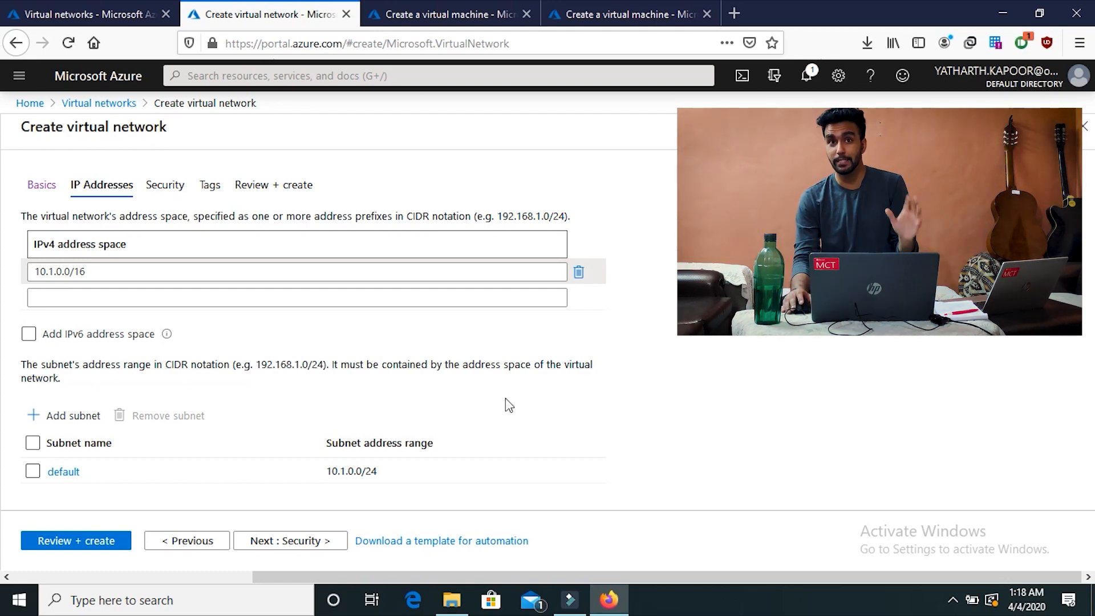
left_click(701, 320)
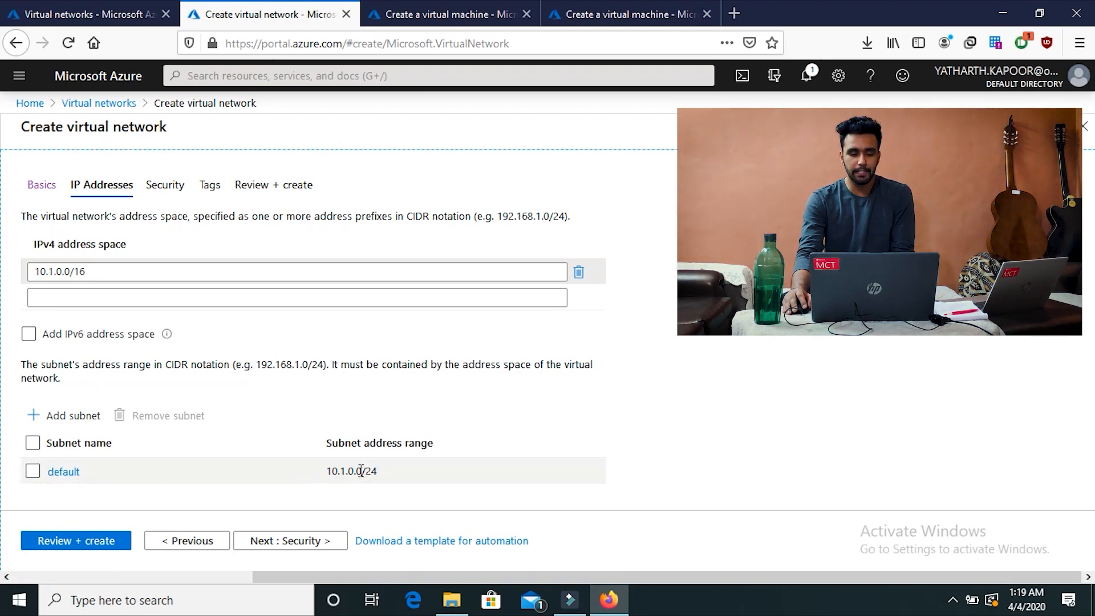
Step: Open the default 10.1.0.0/24 subnet for editing
left_click(64, 472)
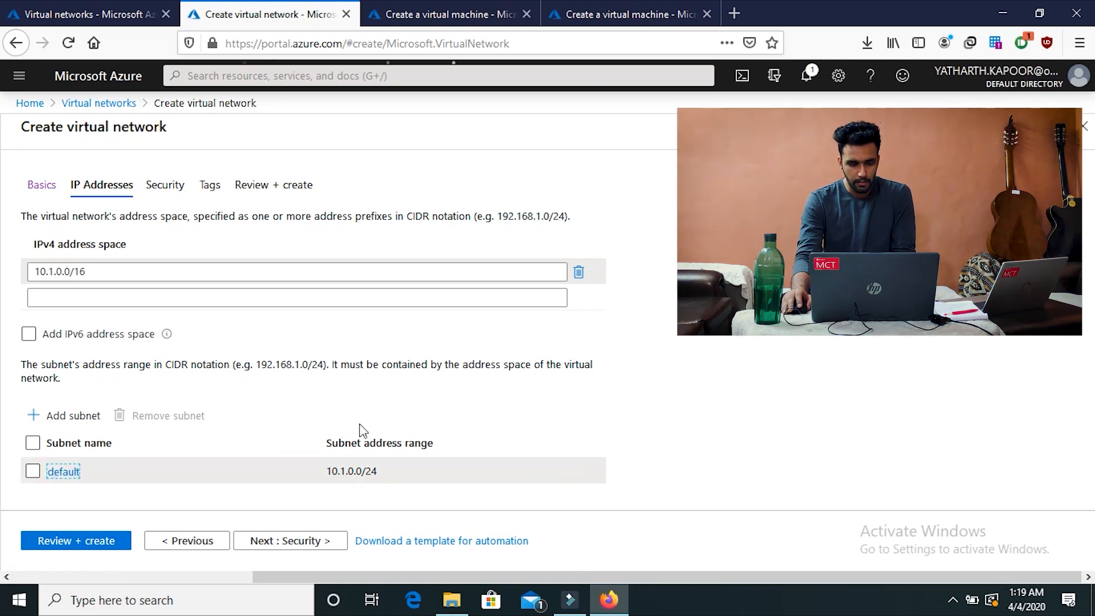
left_click(480, 337)
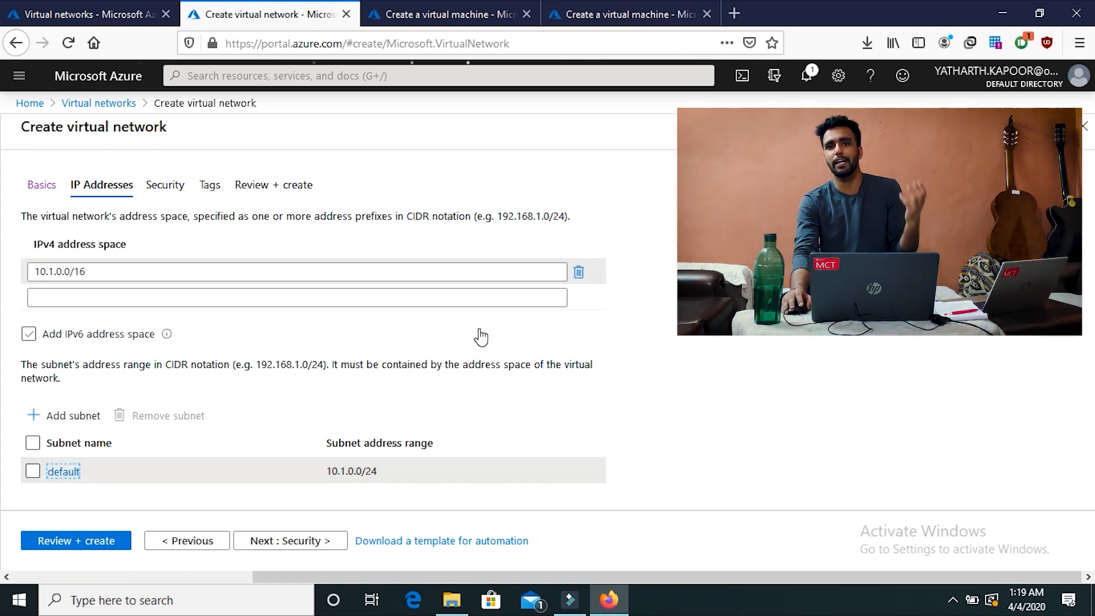
left_click(480, 337)
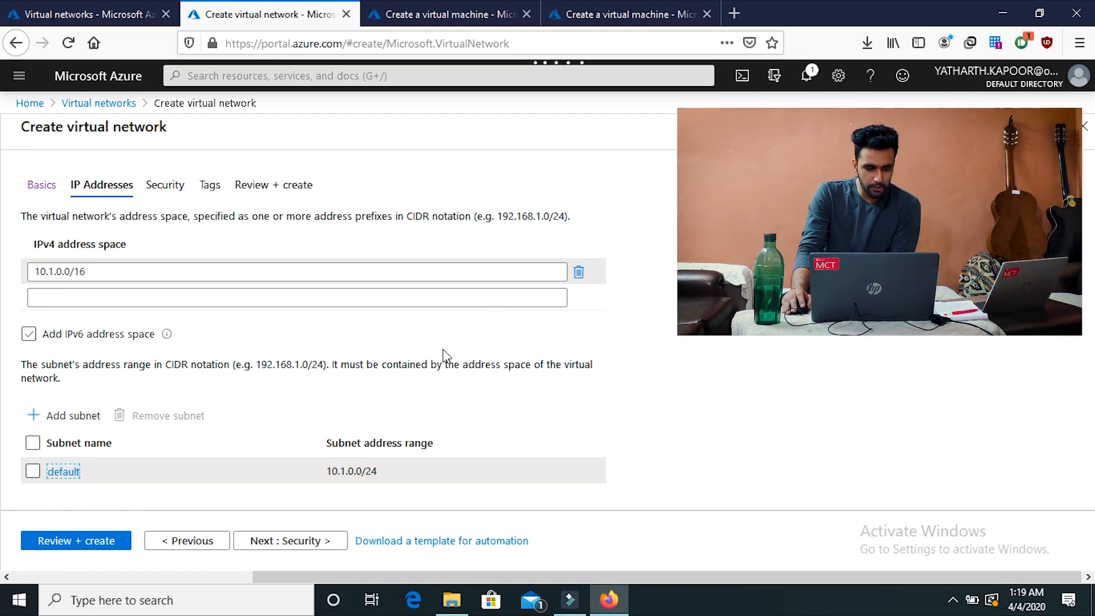
left_click(63, 471)
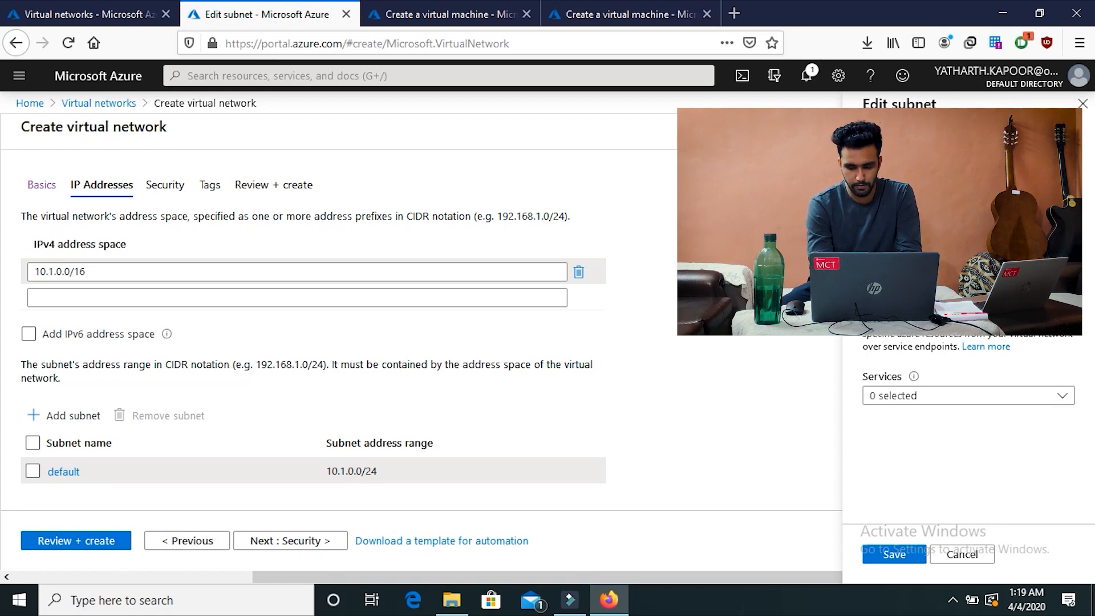
Step: Rename the default subnet to Subnet1A, keeping range 10.1.0.0/24, and save it
scroll(969, 428, "up", 2)
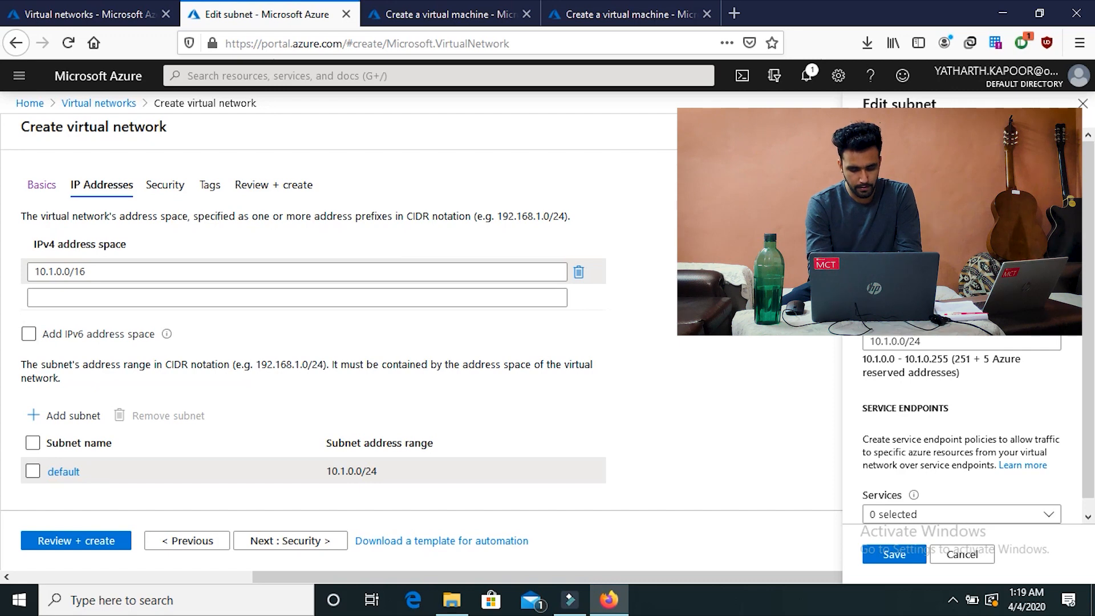
scroll(969, 428, "down", 2)
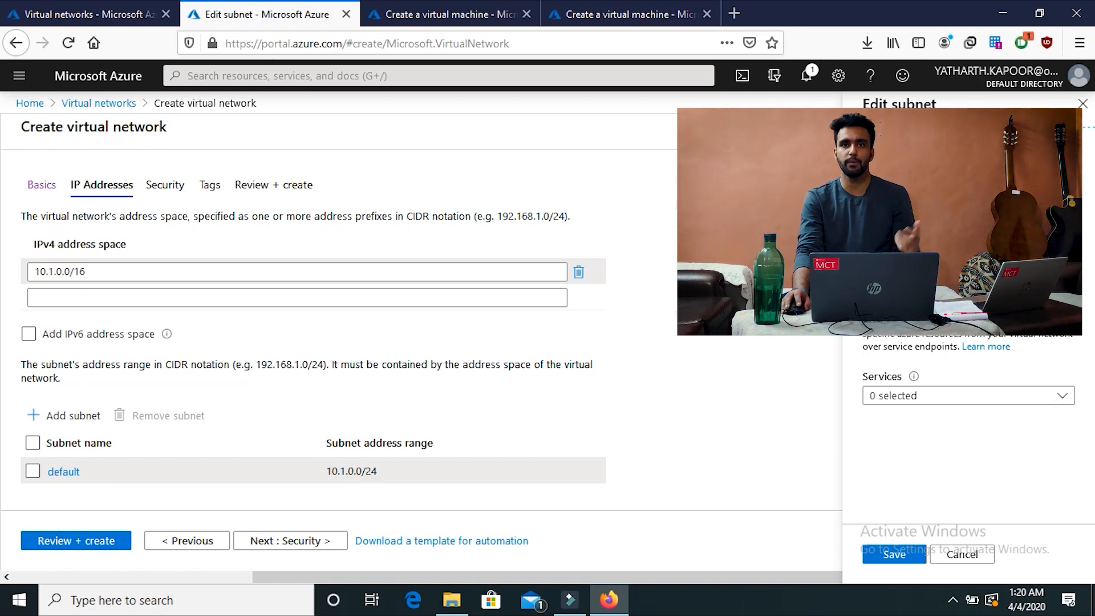
left_click(894, 555)
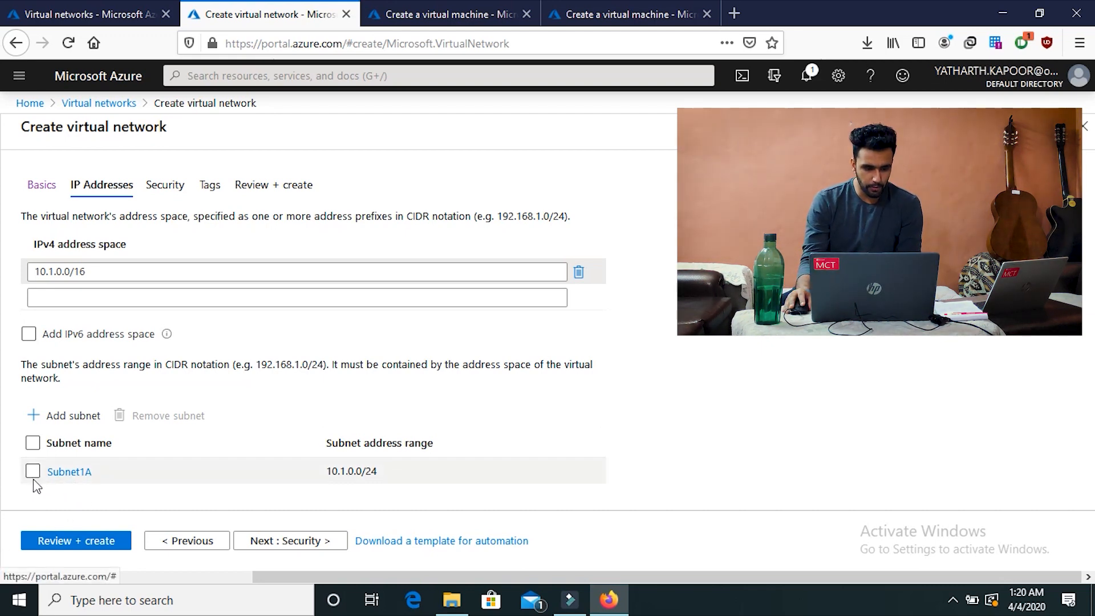
Step: Bring up the Add subnet pane for a second subnet
left_click(68, 418)
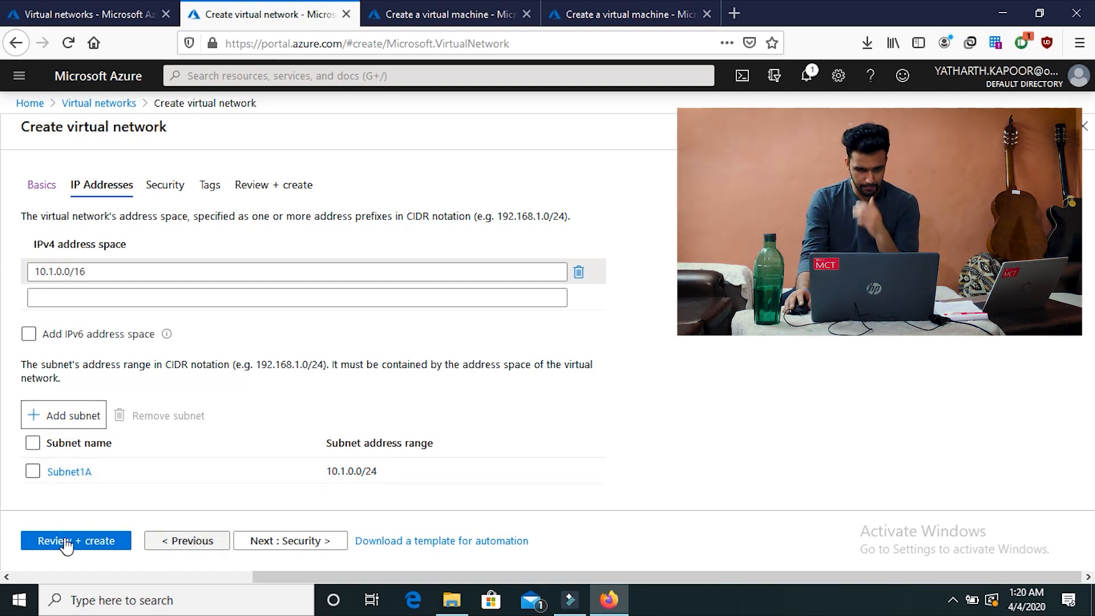
left_click(60, 418)
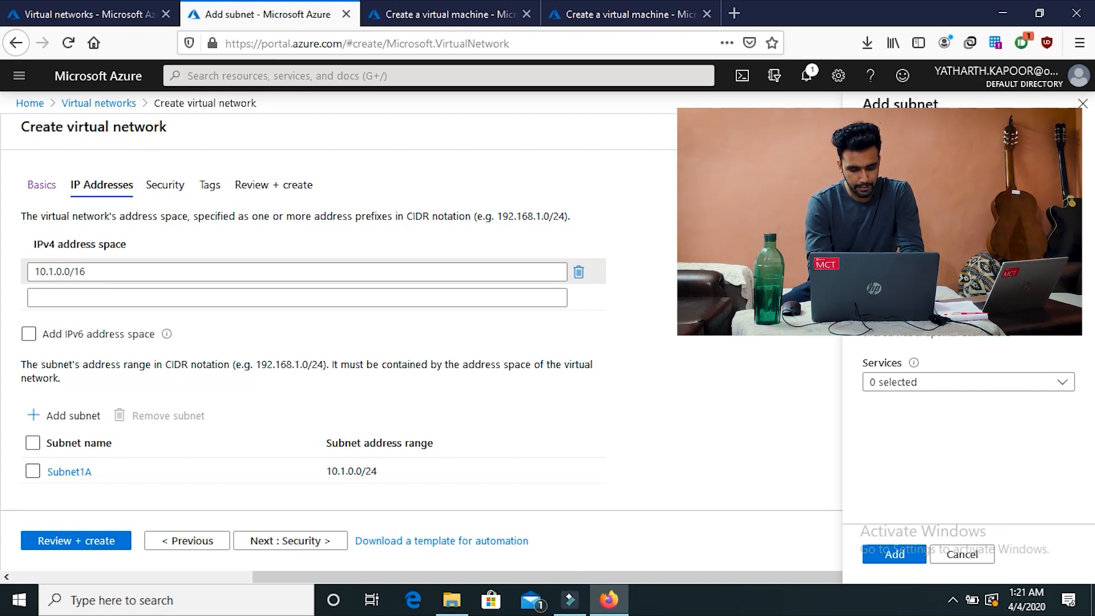
Step: Add subnet Subnet1B with address range 10.1.1.0/24
scroll(968, 433, "up", 2)
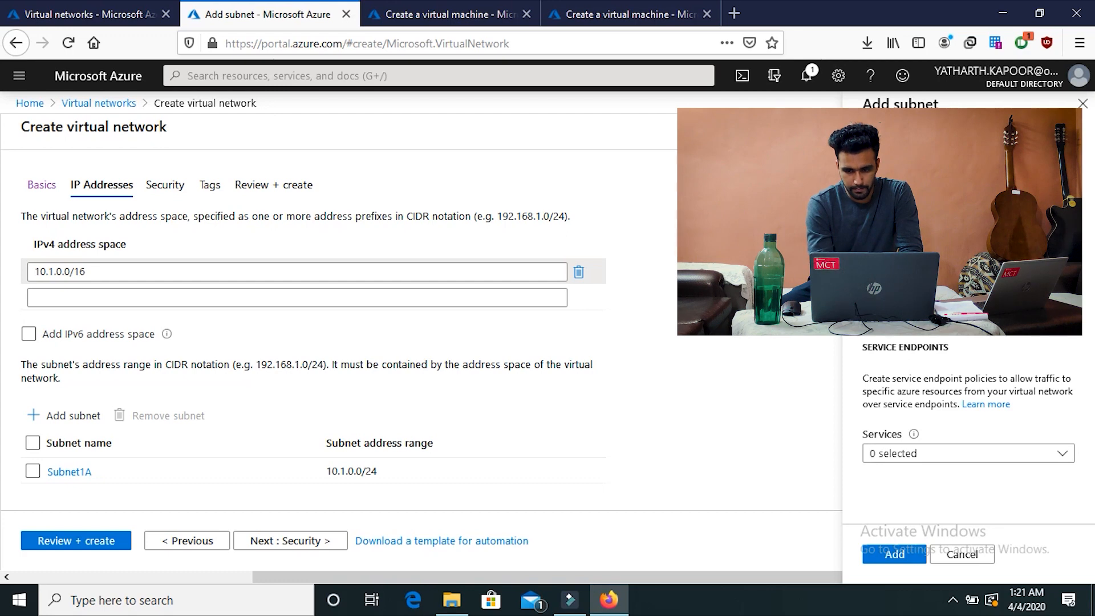
scroll(969, 399, "down", 2)
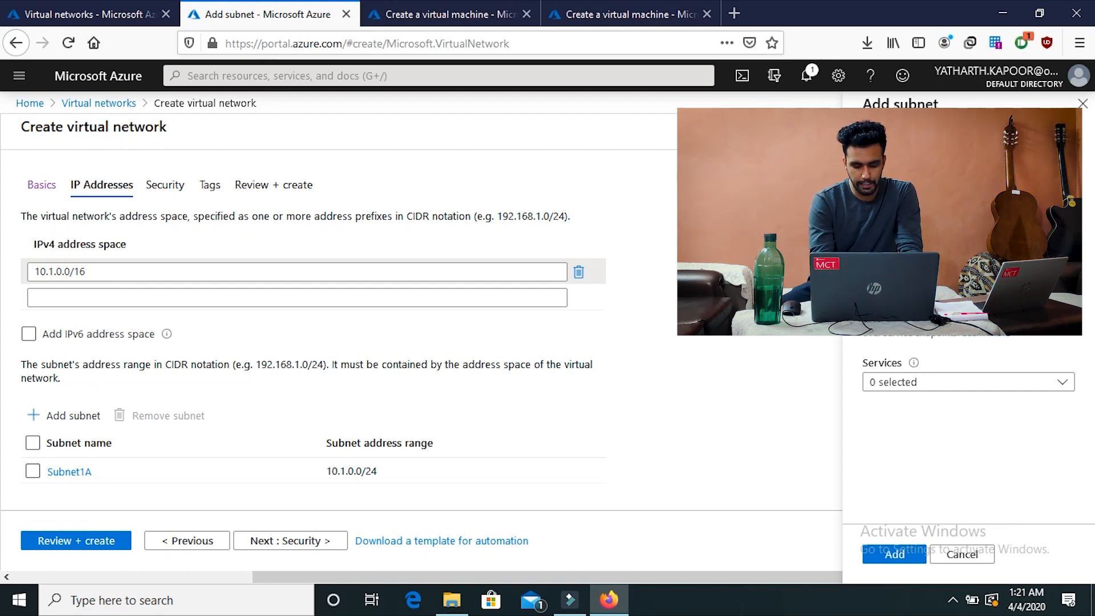
scroll(968, 399, "up", 4)
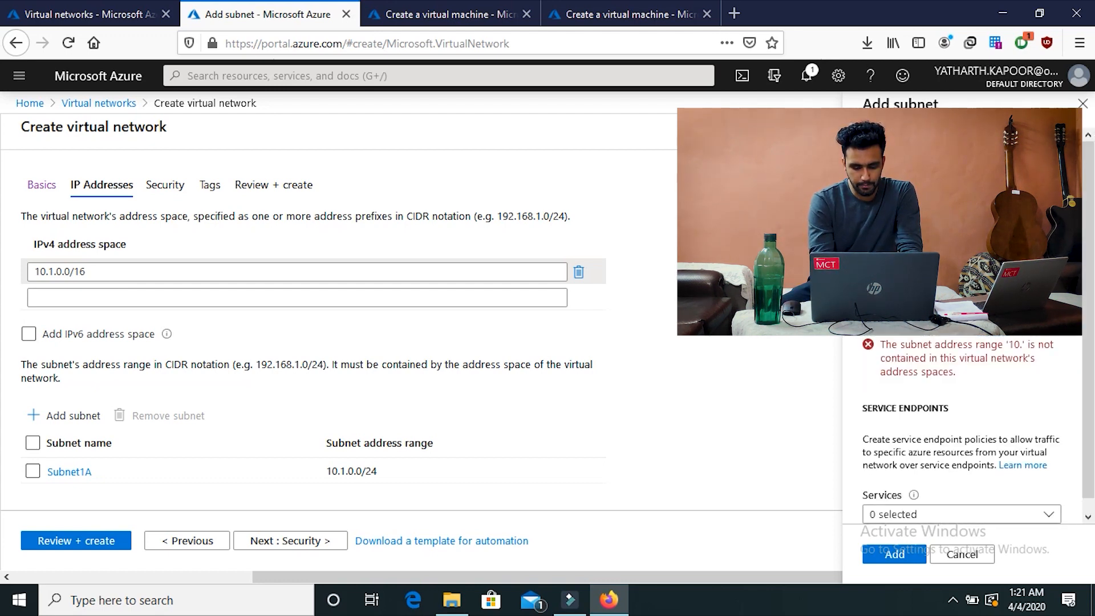
type("1.1")
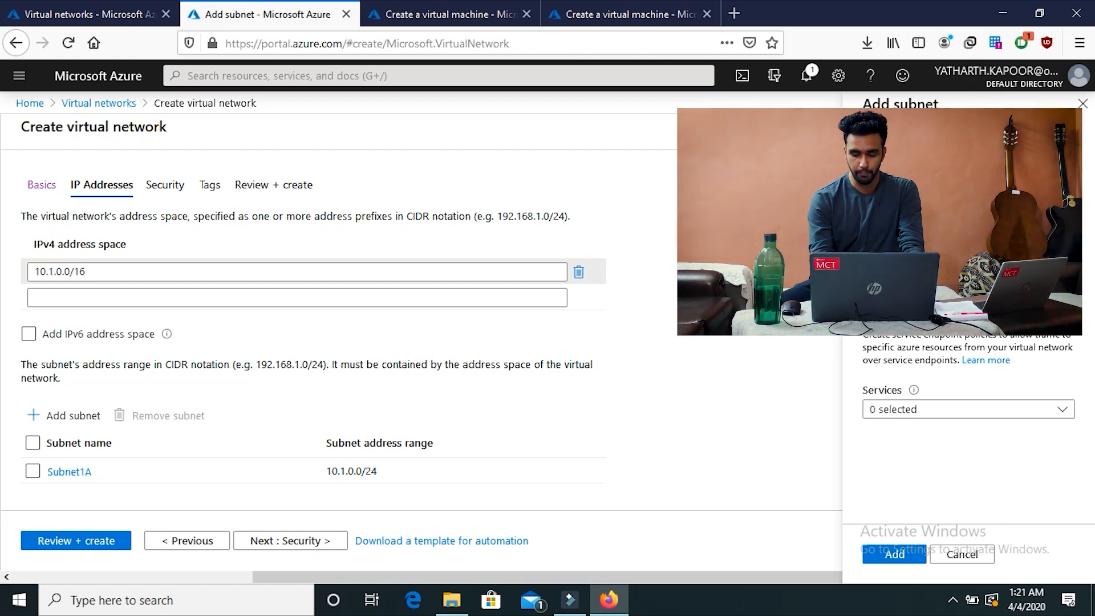
scroll(968, 399, "down", 1)
type("0/24")
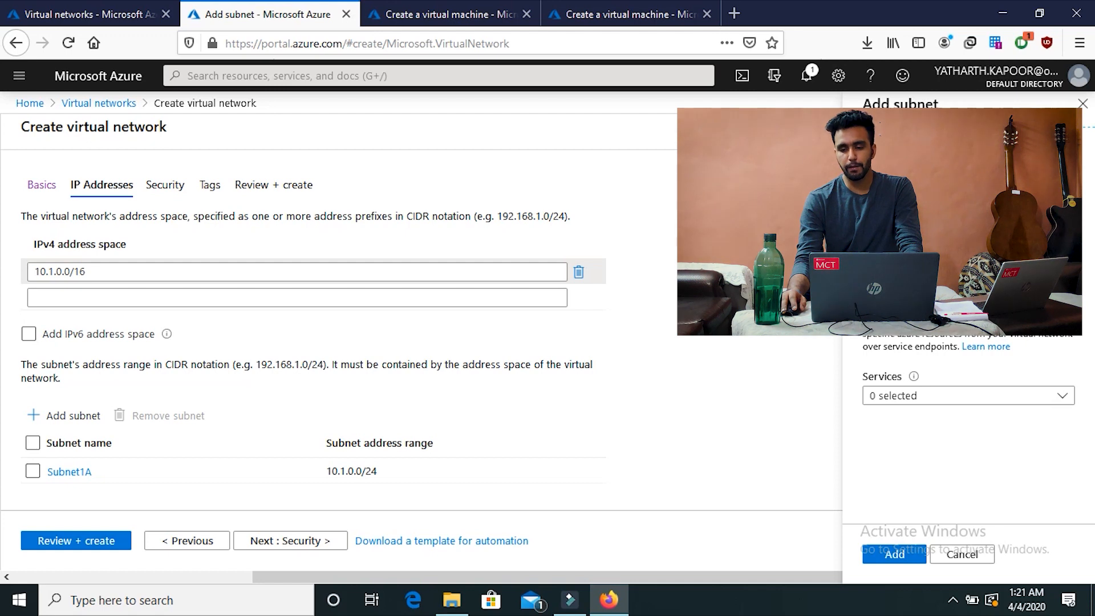
left_click(912, 554)
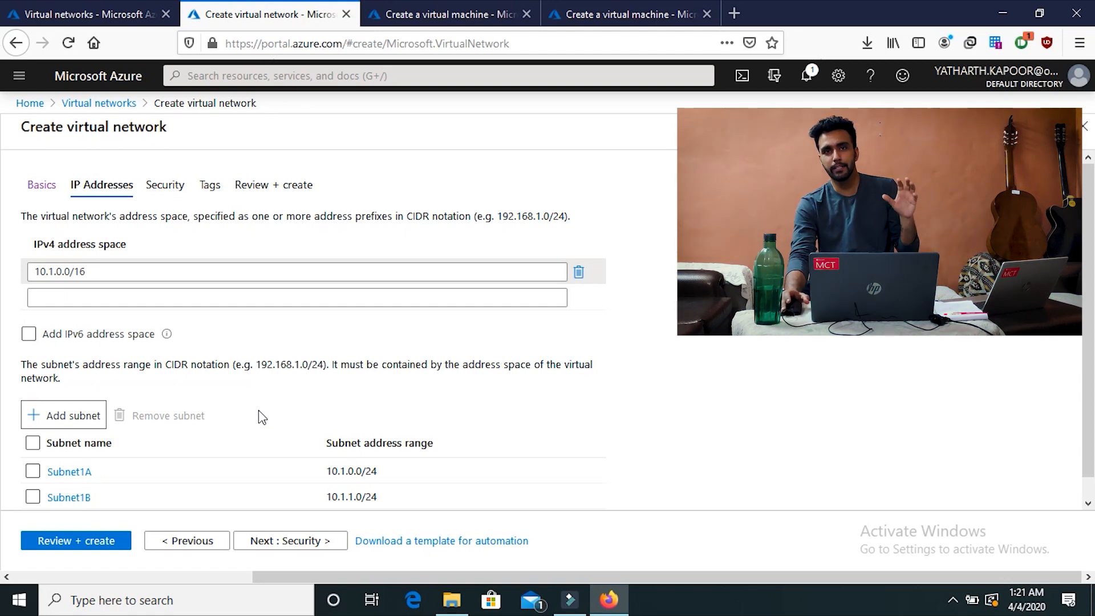
Step: Leave IPv6 off and validate VNET_1 with 10.1.0.0/16, Subnet1A and Subnet1B
left_click(143, 334)
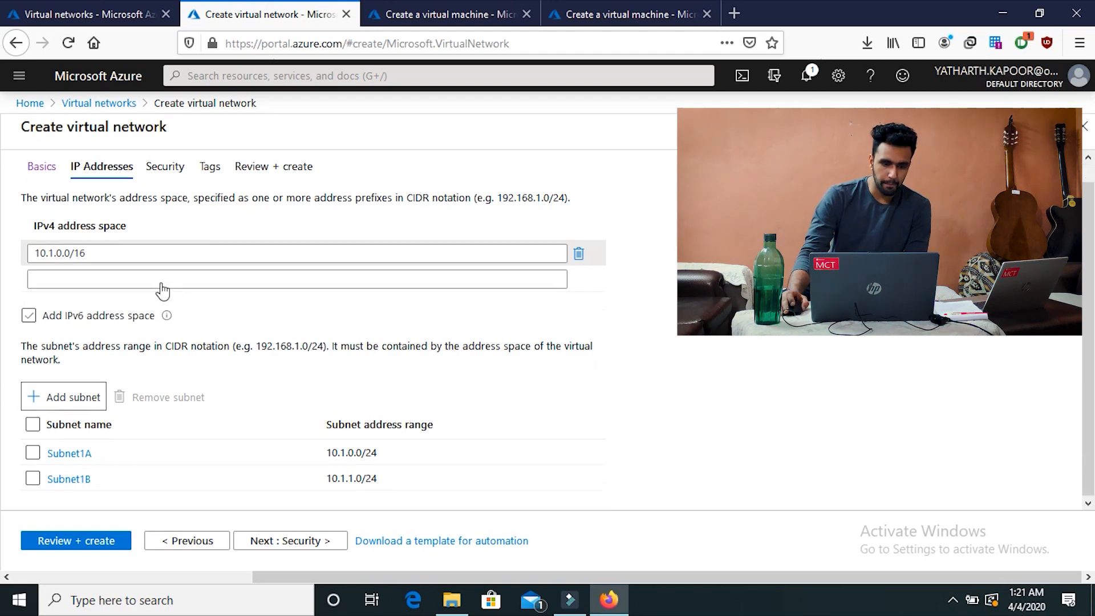
left_click(147, 315)
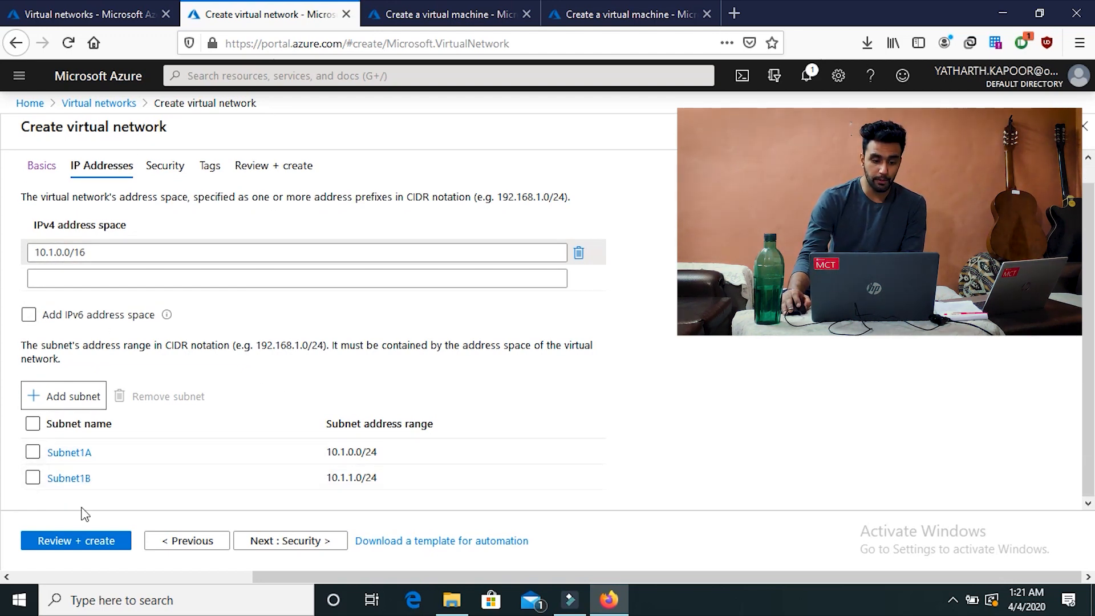
left_click(68, 540)
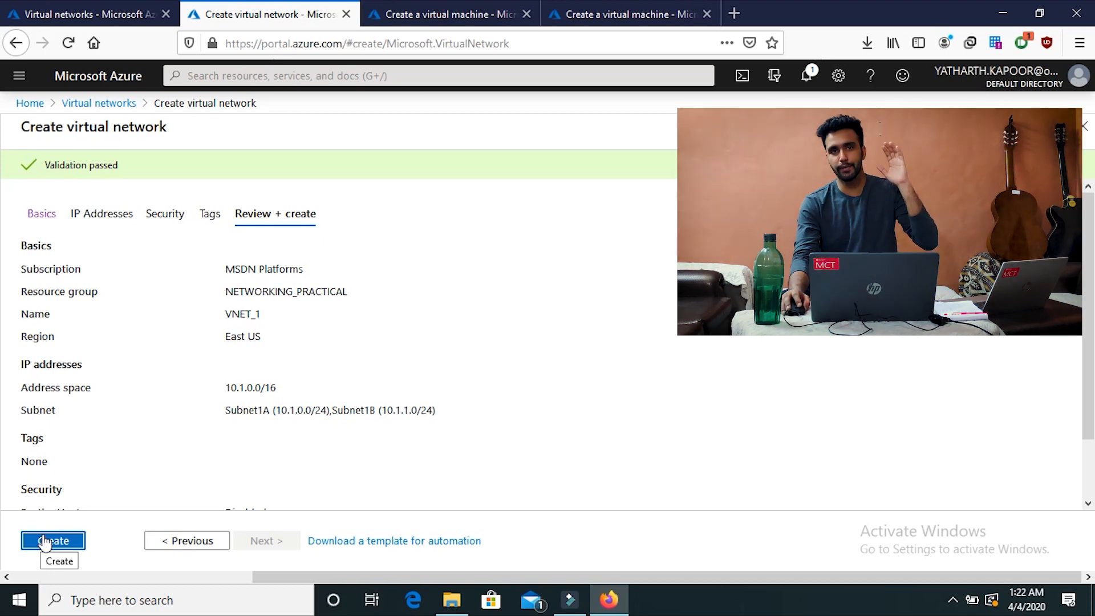
Step: Deploy the validated VNET_1 virtual network
left_click(45, 542)
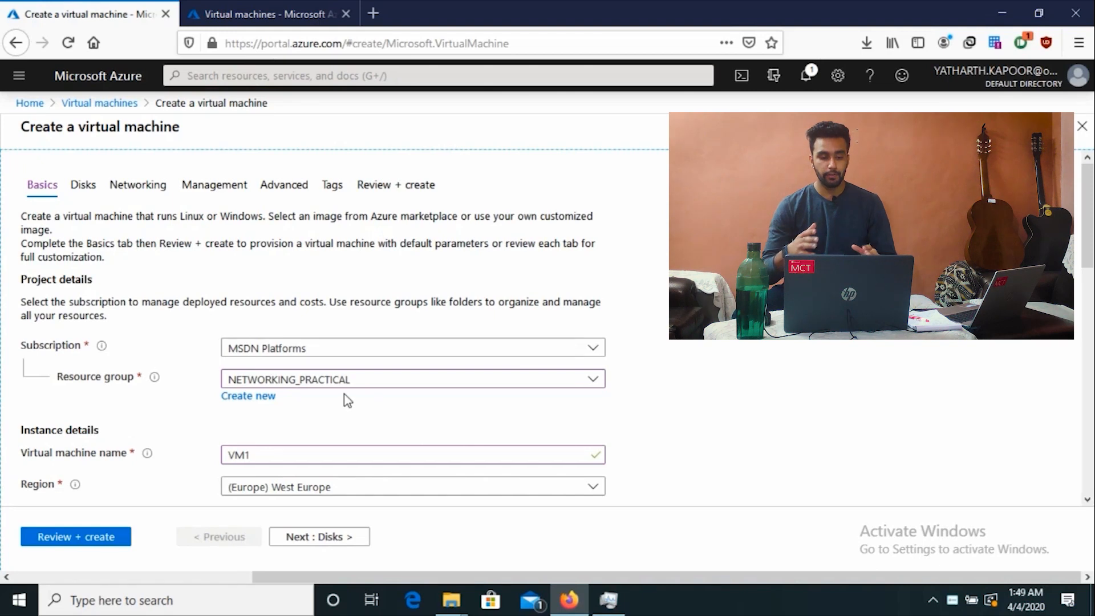
Step: Place VM1 in the (US) East US region
scroll(344, 396, "down", 3)
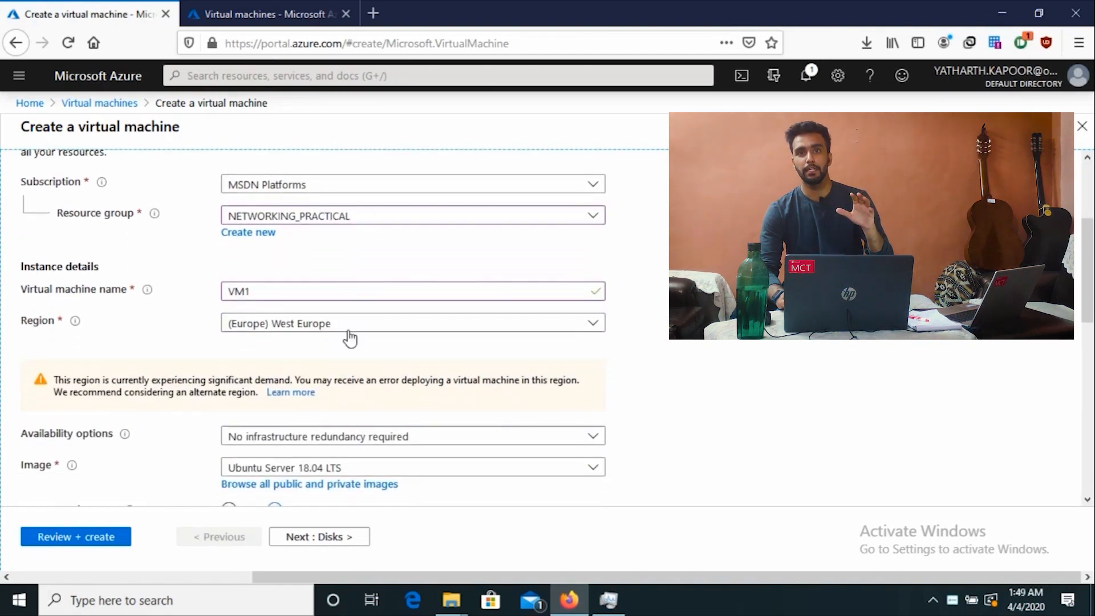
scroll(349, 340, "down", 2)
left_click(406, 241)
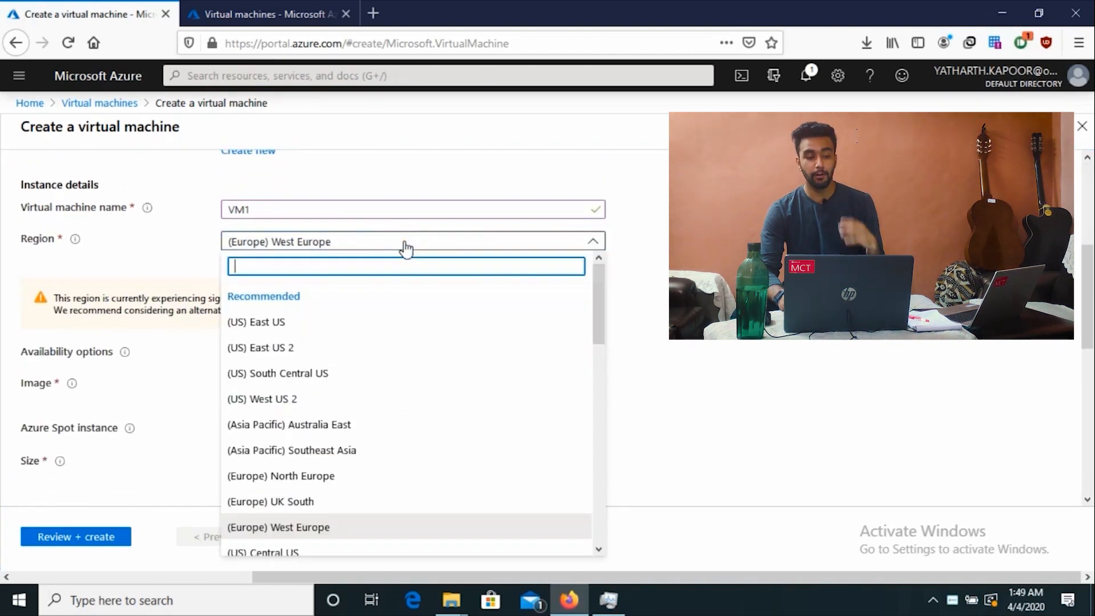
left_click(352, 321)
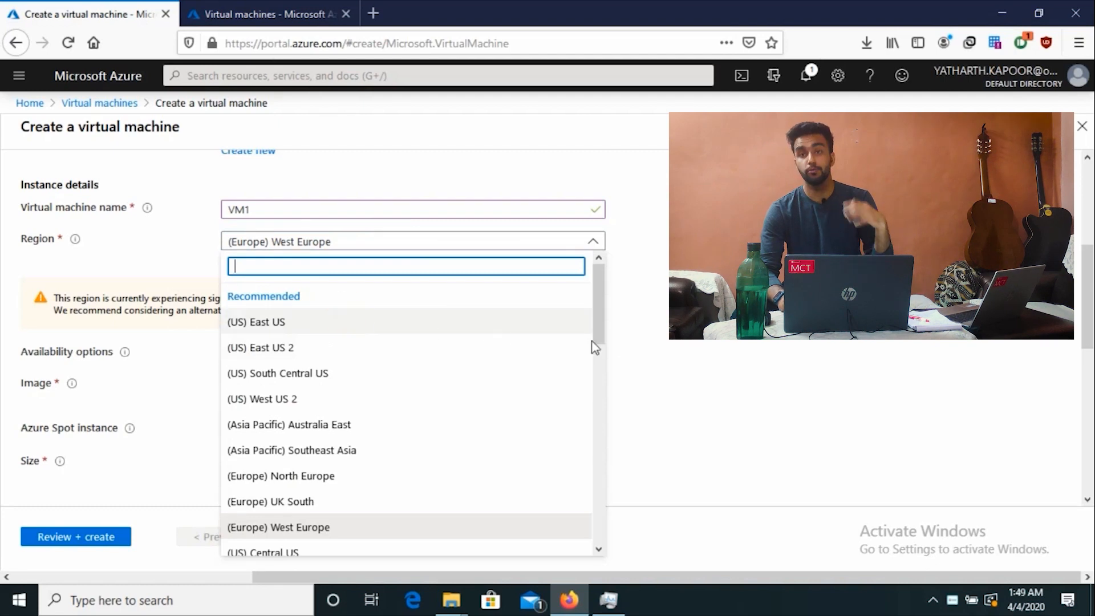
scroll(653, 339, "down", 2)
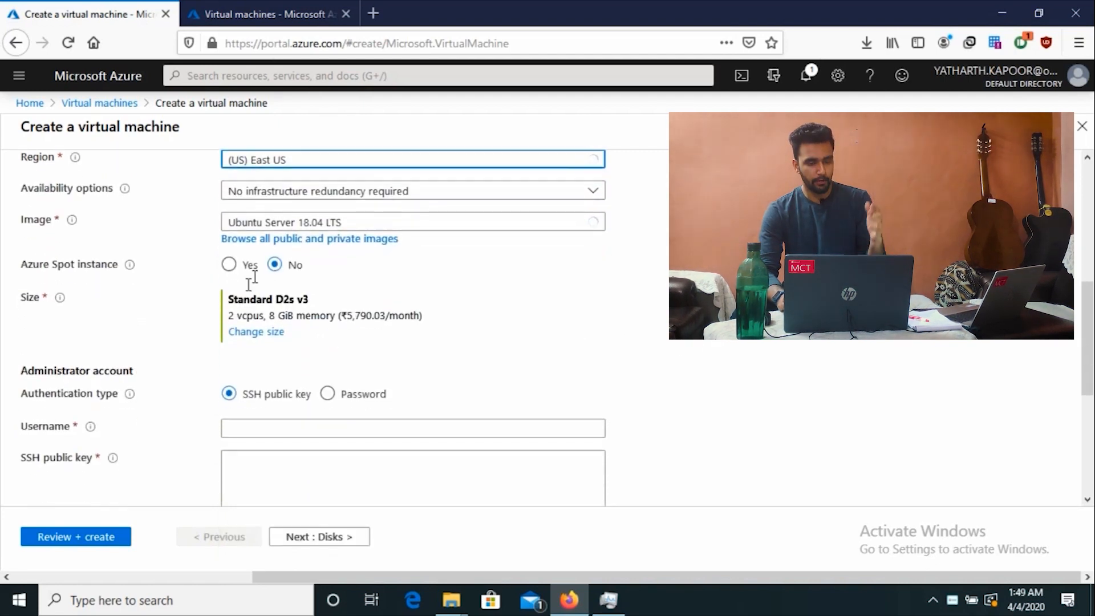
scroll(571, 271, "up", 2)
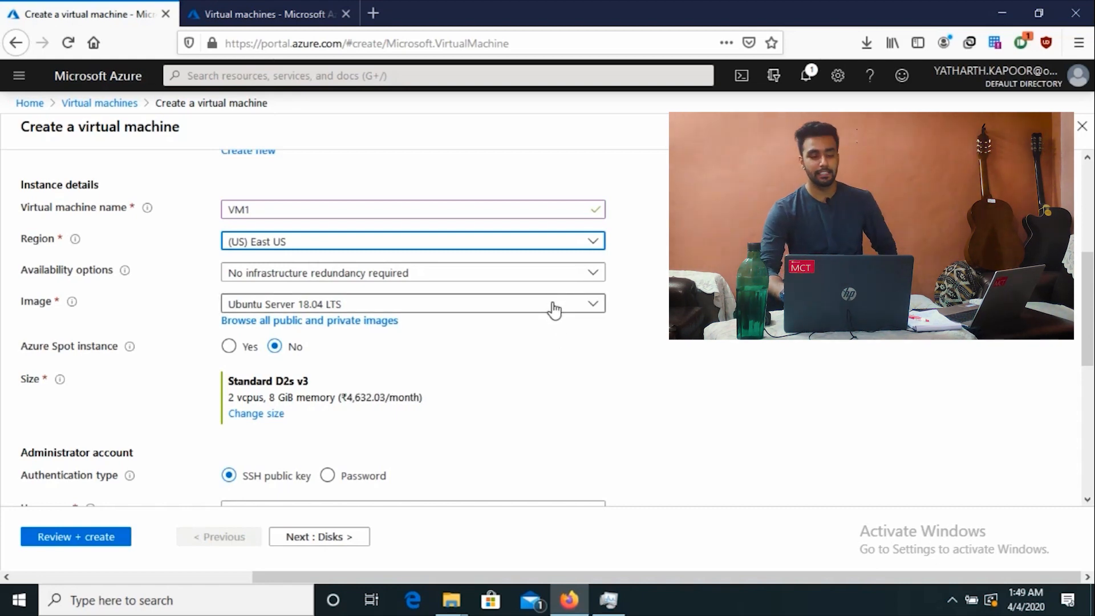
Step: Choose Windows Server 2016 Datacenter as VM1's image
left_click(553, 310)
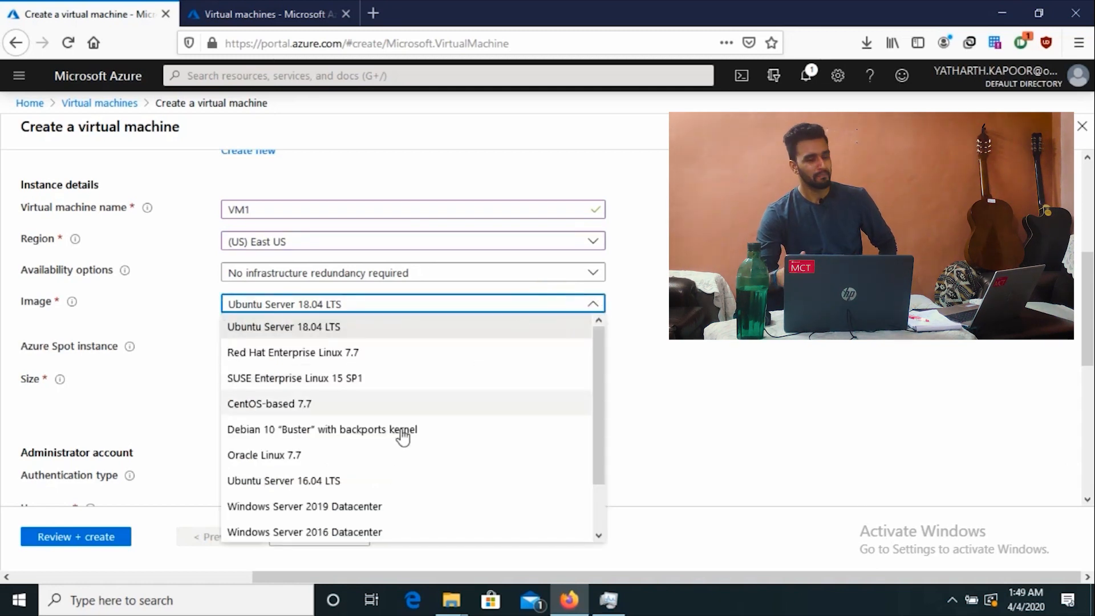
left_click(357, 541)
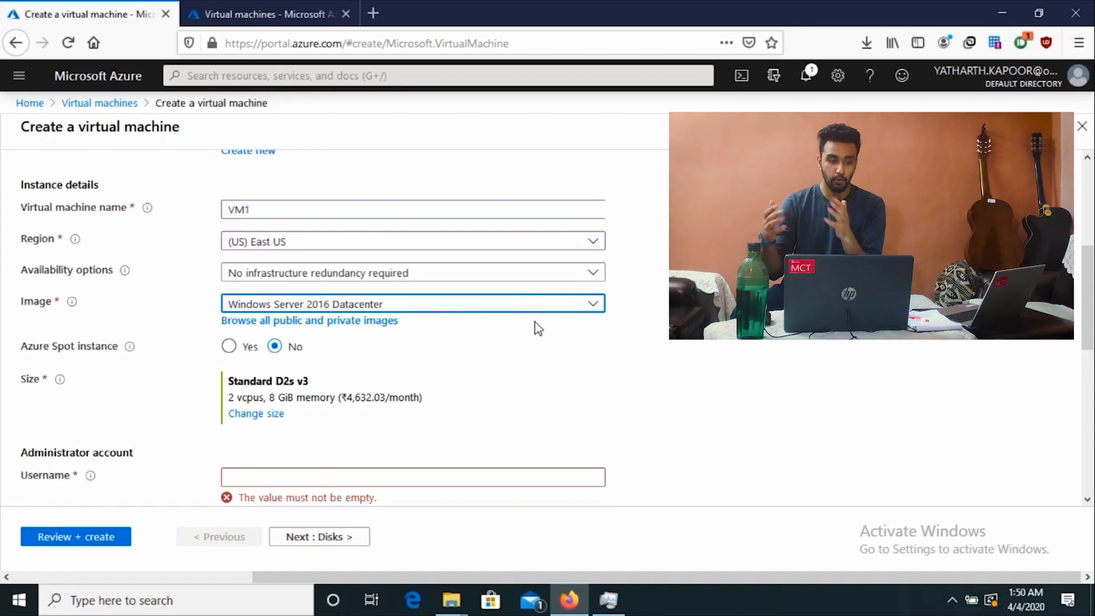
scroll(480, 380, "down", 3)
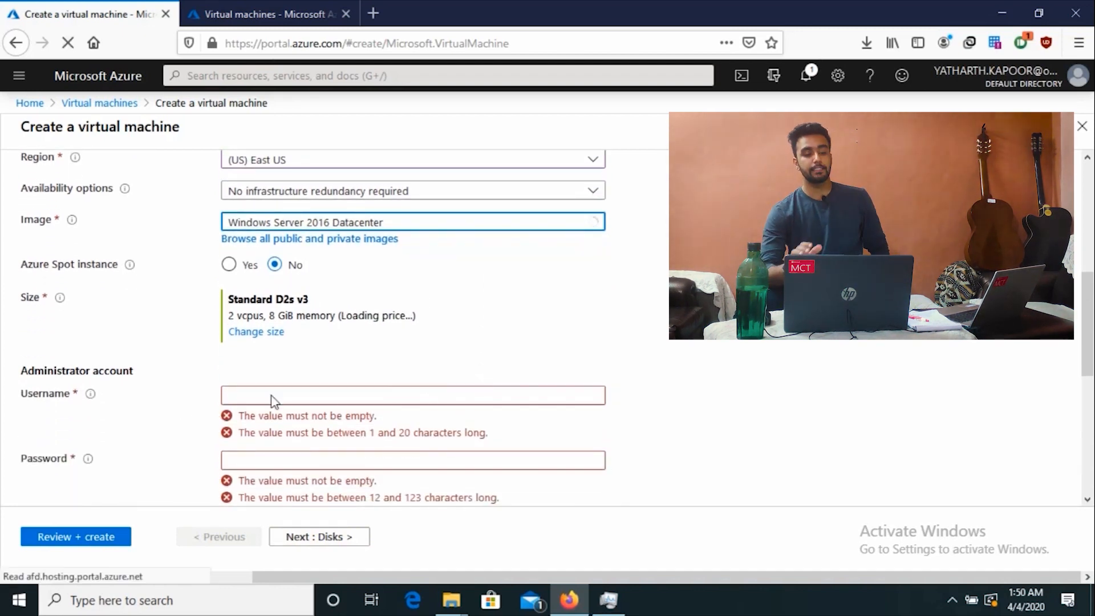
Step: Enter VM1's administrator username, password and password confirmation, then check RDP (3389) is allowed inbound
left_click(322, 398)
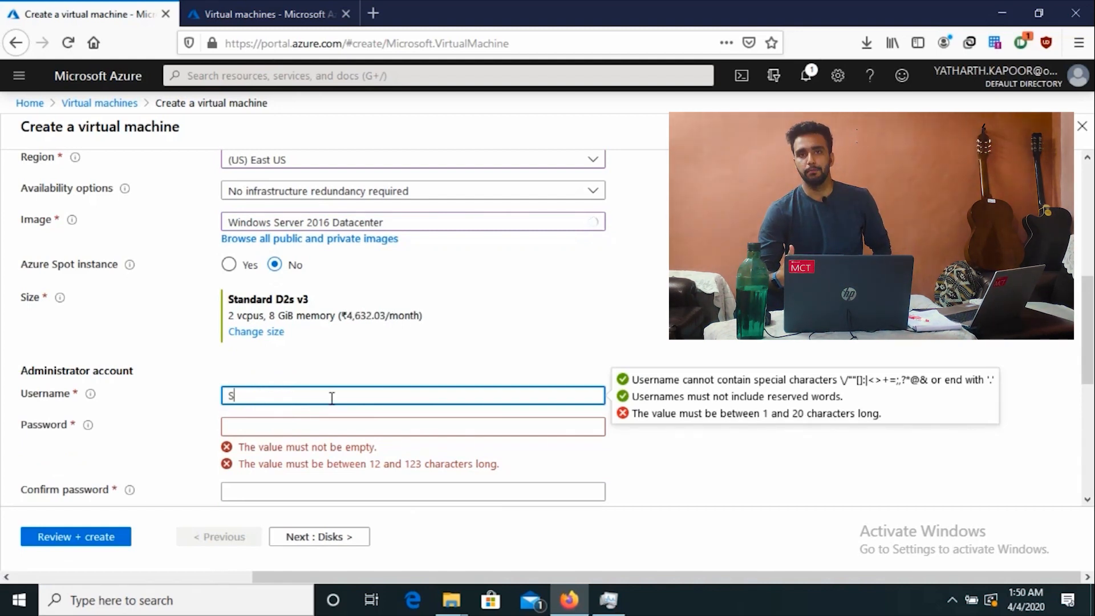
type("Student")
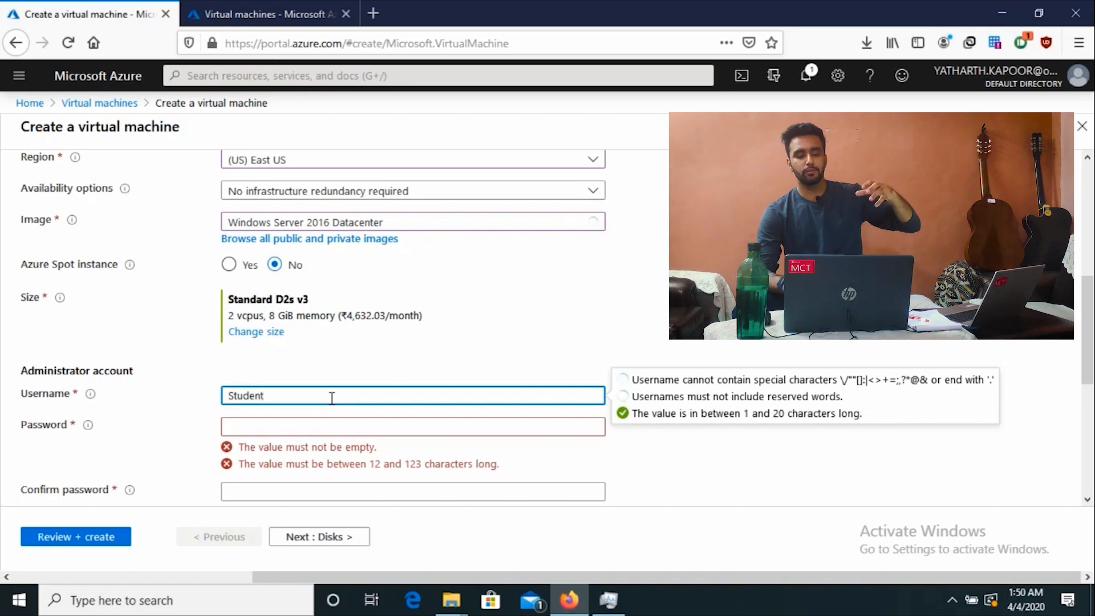
key("Tab")
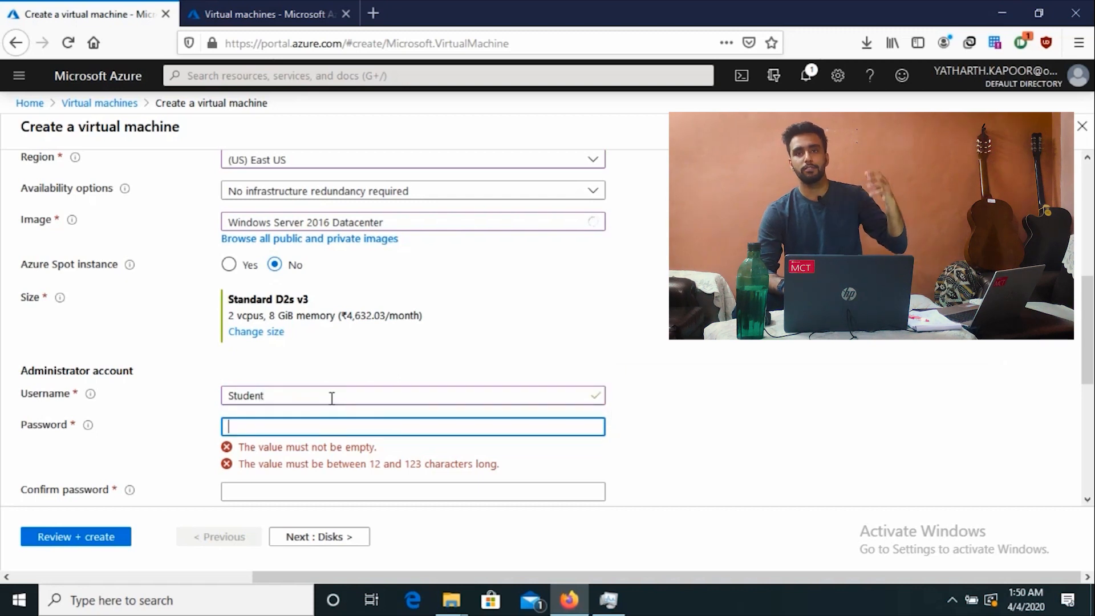
type("Pa")
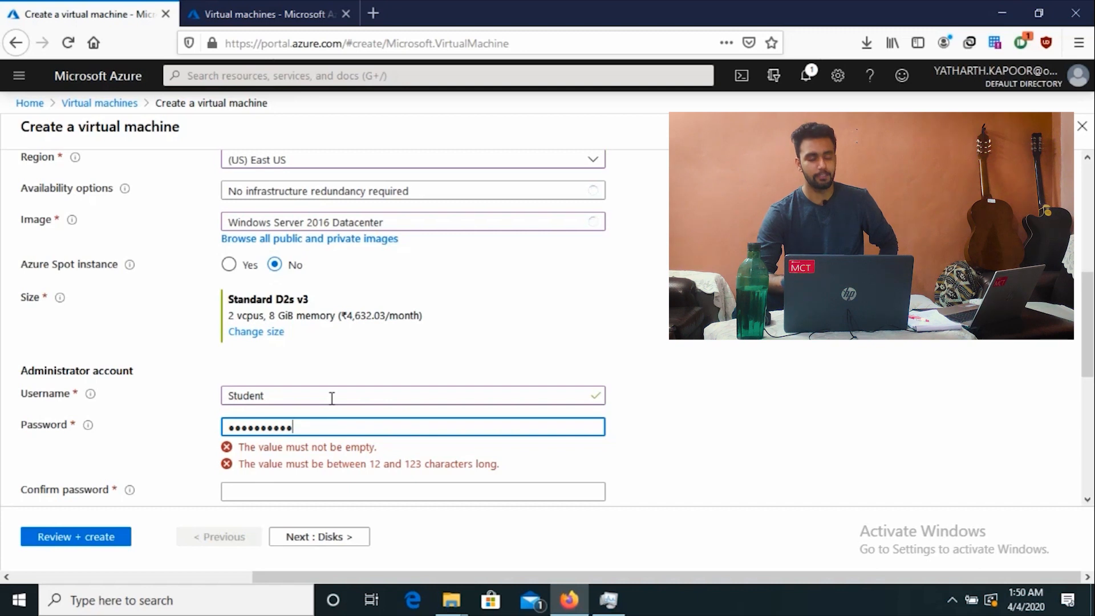
type("23")
key("Tab")
type("P")
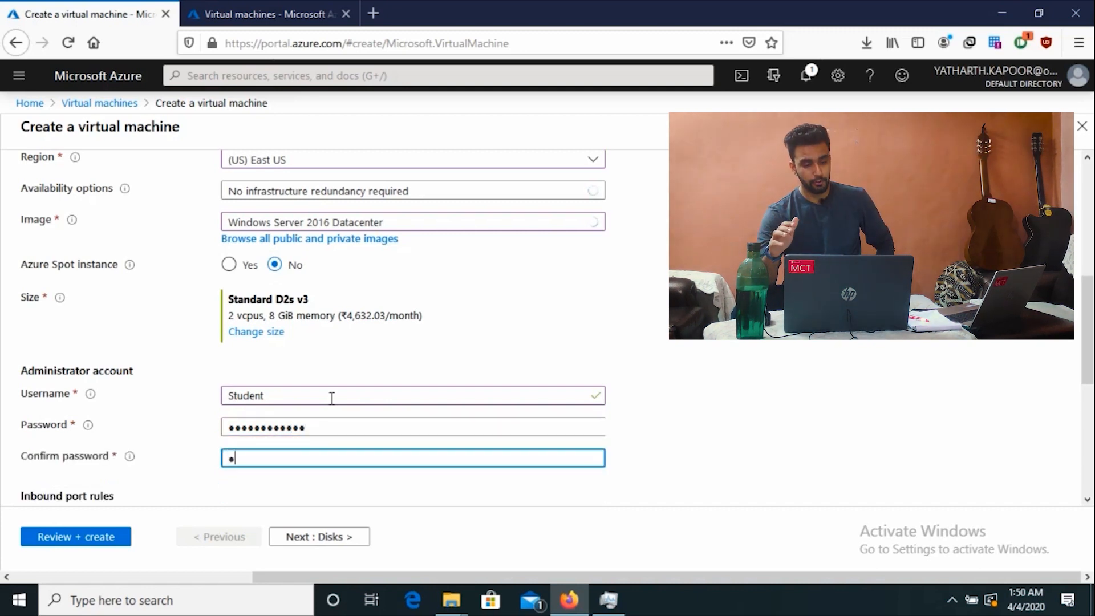
type("assword@")
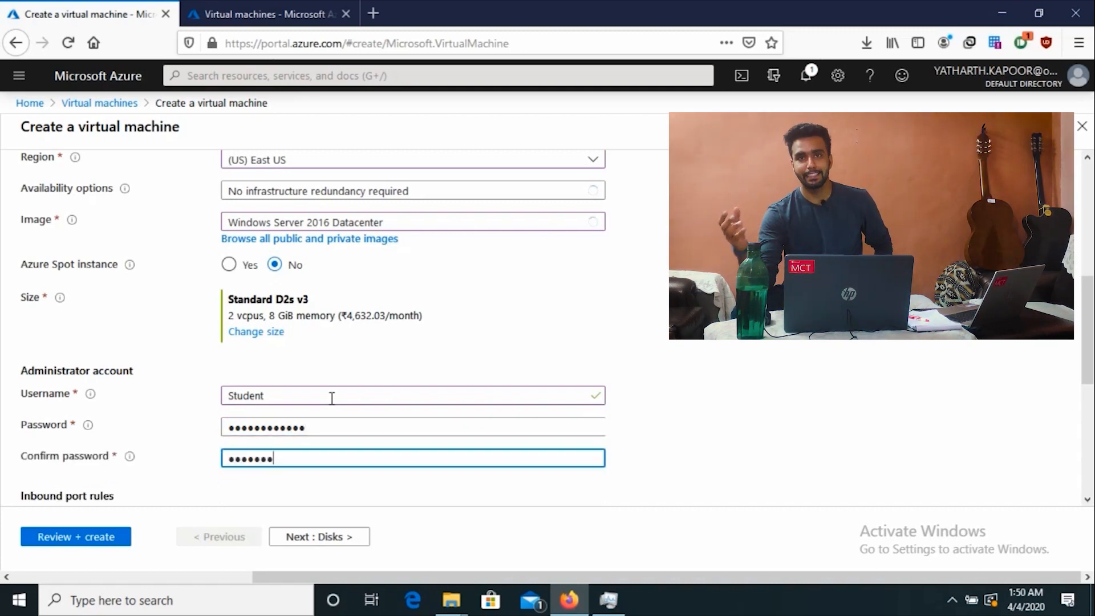
type("123")
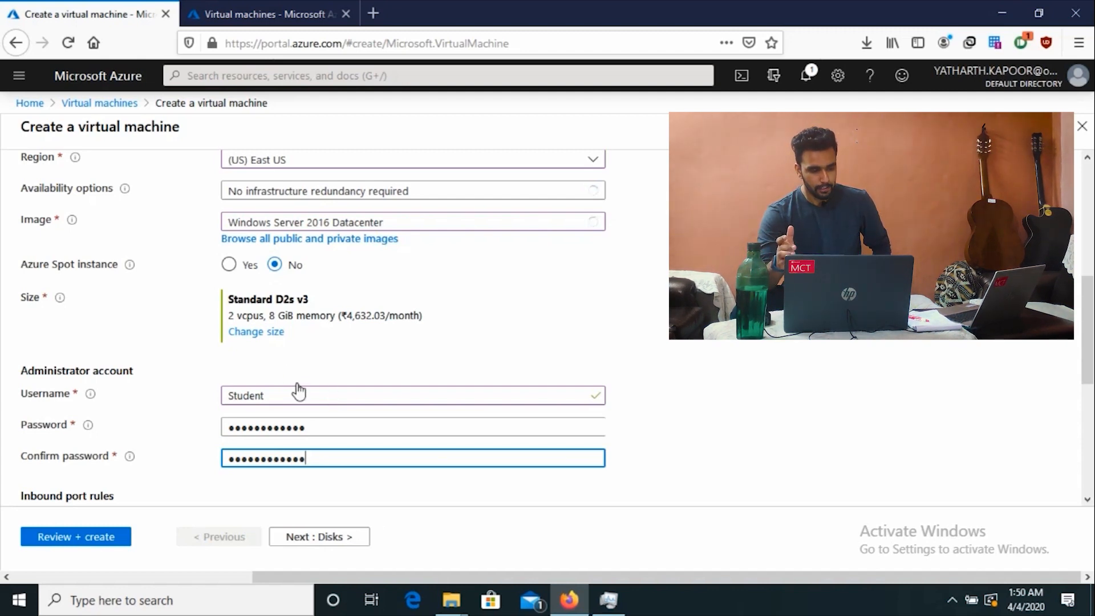
scroll(296, 386, "down", 4)
scroll(330, 391, "down", 1)
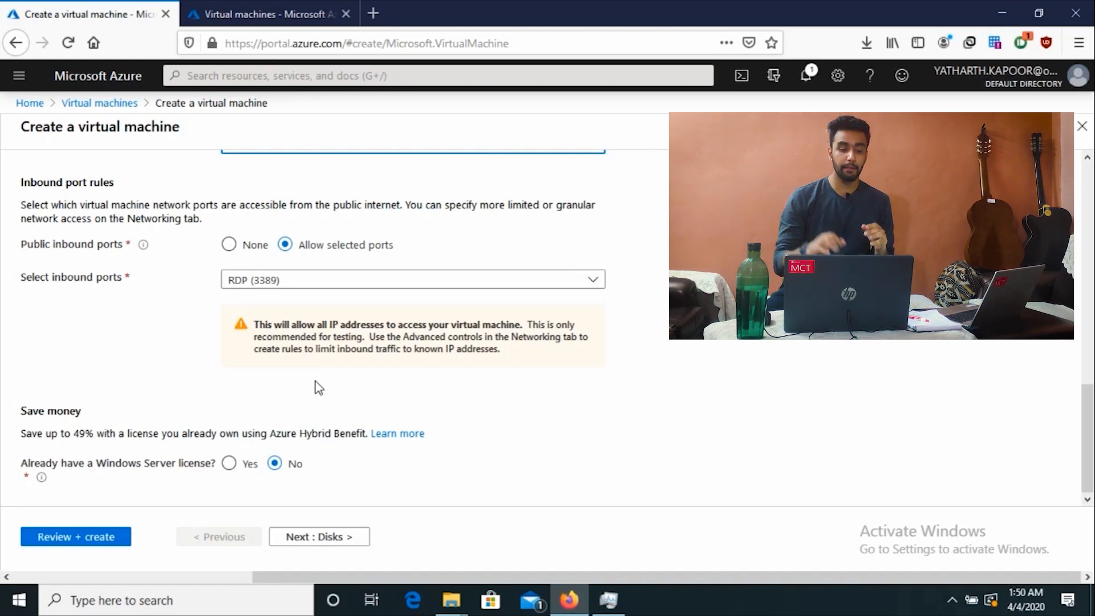
Step: Jump to VM1's Review + create step, then return to its Networking settings
left_click(85, 540)
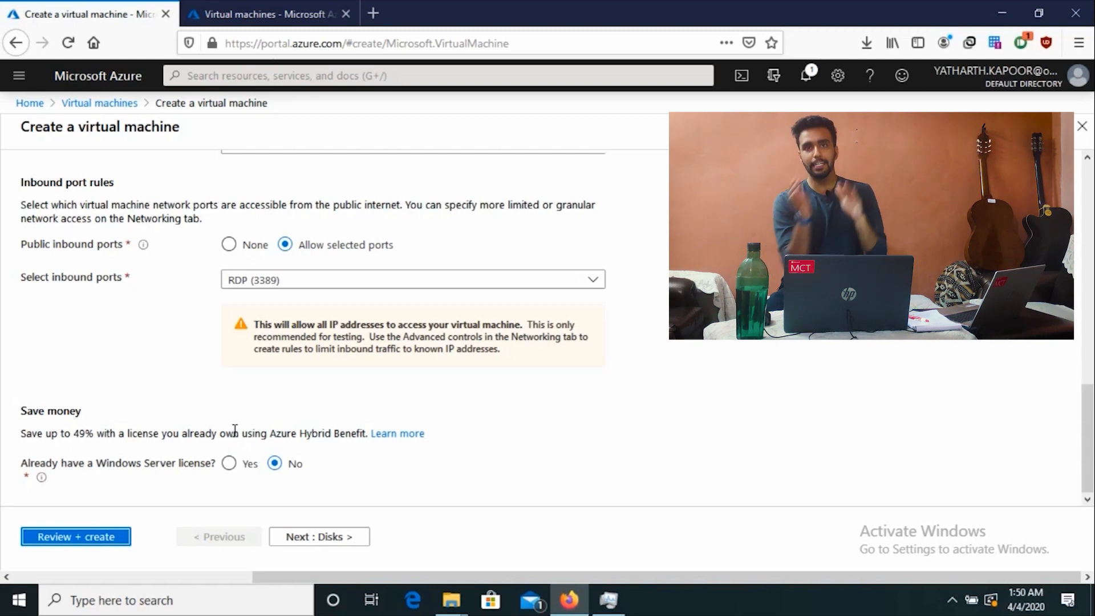
scroll(393, 352, "up", 1)
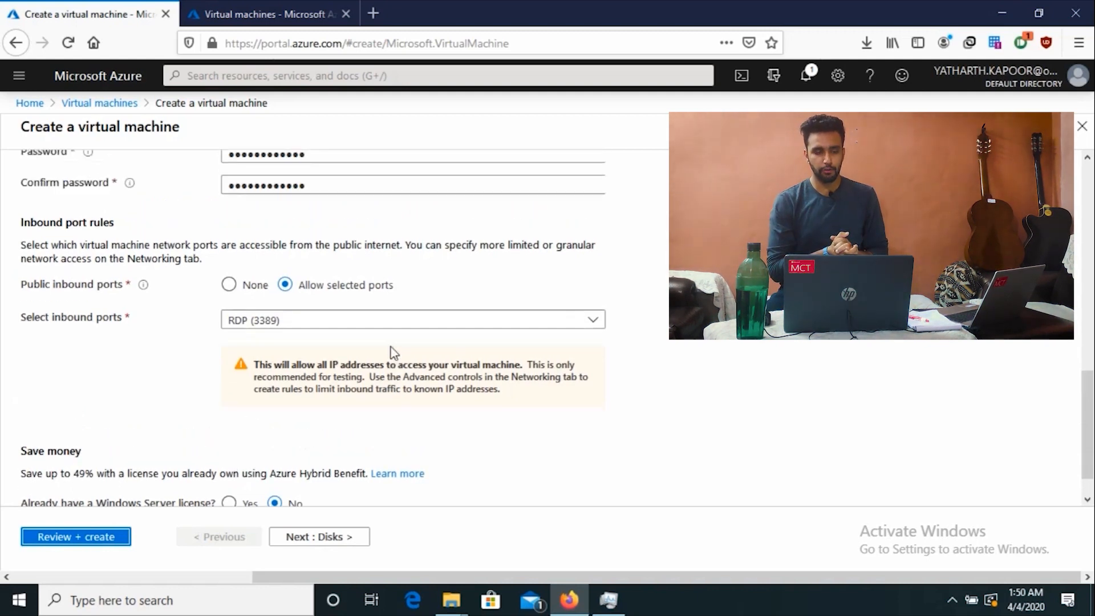
scroll(392, 351, "up", 10)
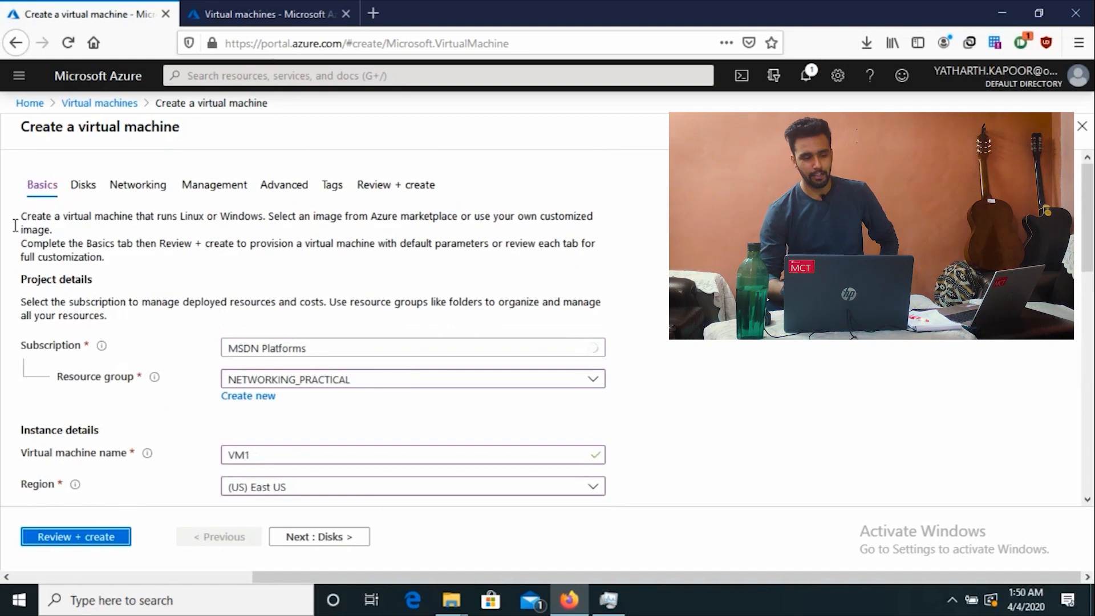
left_click(130, 190)
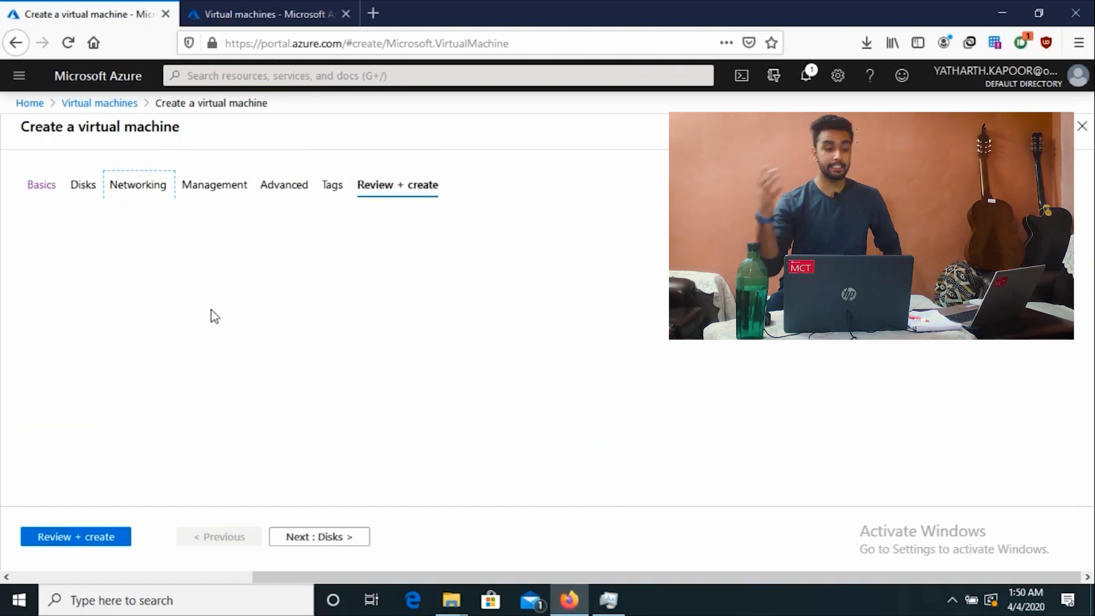
Step: Keep VM1 on virtual network VNET_1 with subnet Subnet1A (10.1.0.0/24)
double_click(126, 180)
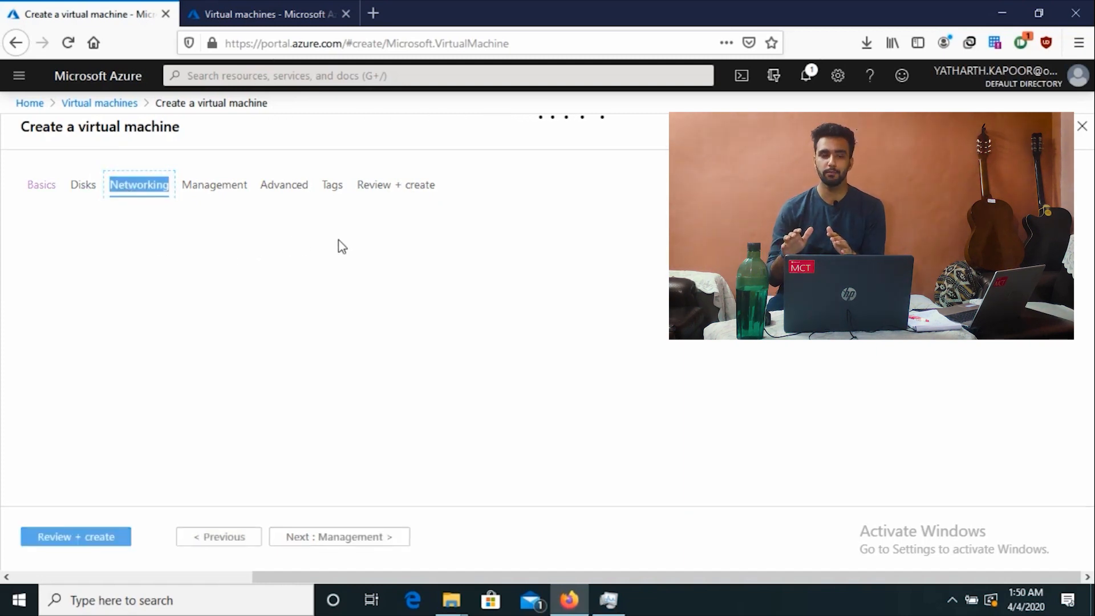
scroll(164, 298, "down", 2)
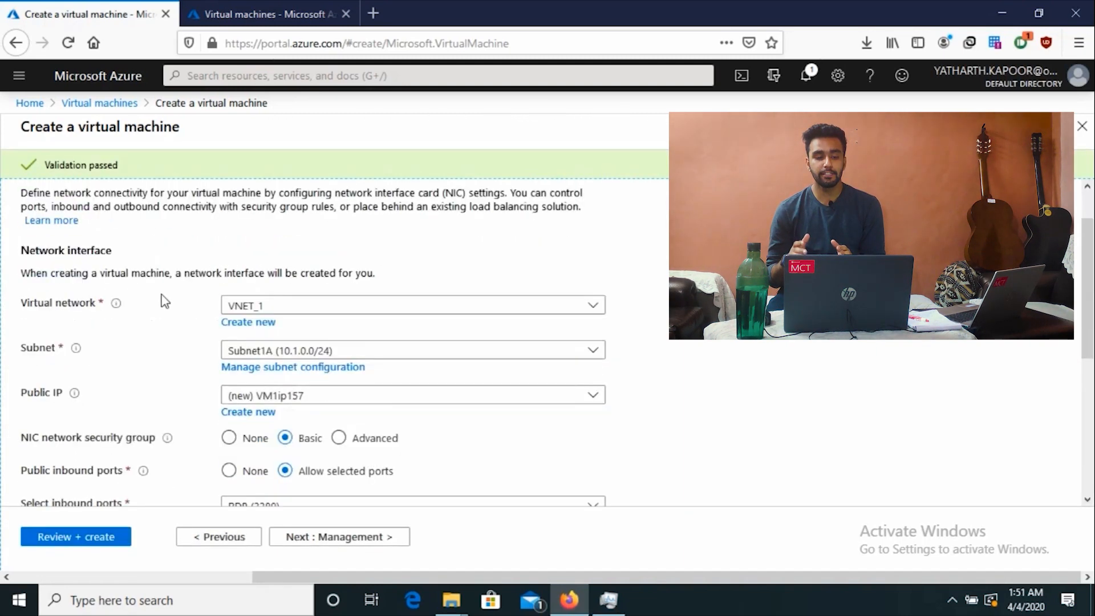
scroll(188, 301, "up", 2)
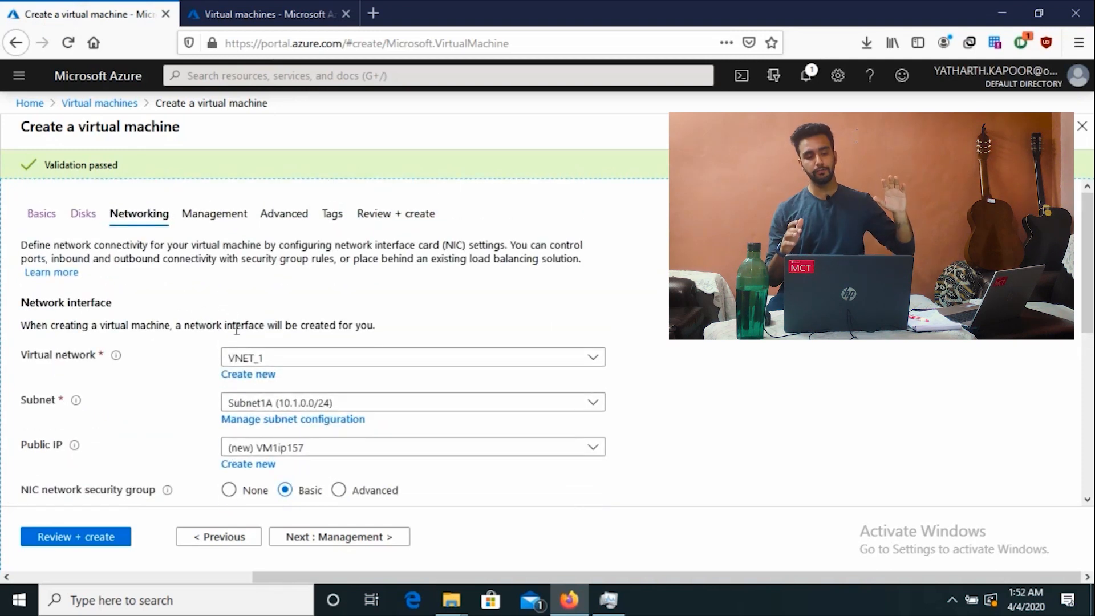
scroll(206, 358, "down", 4)
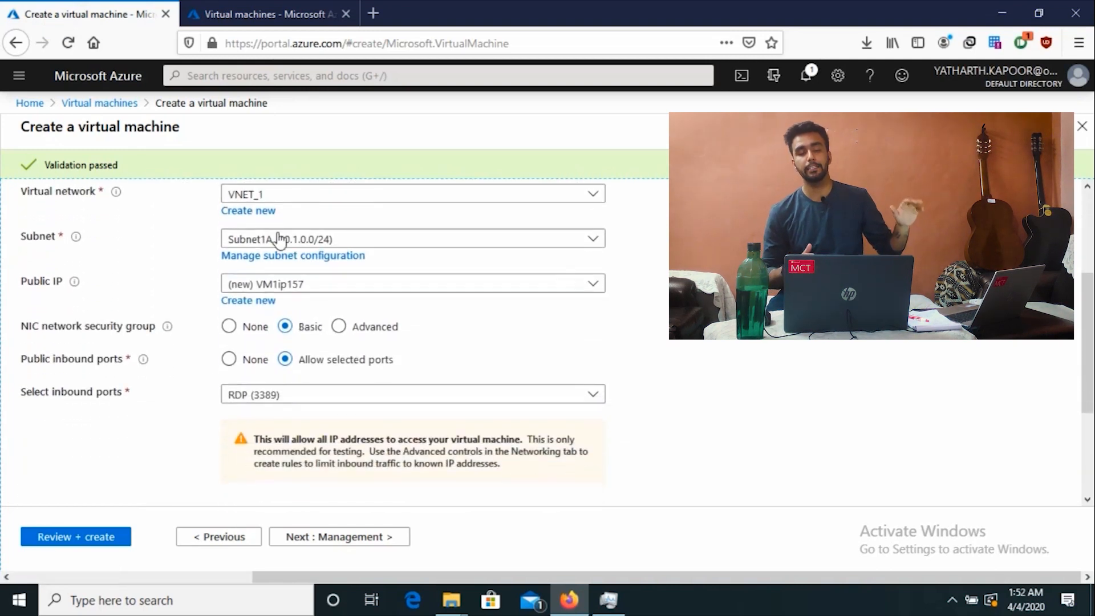
left_click(314, 196)
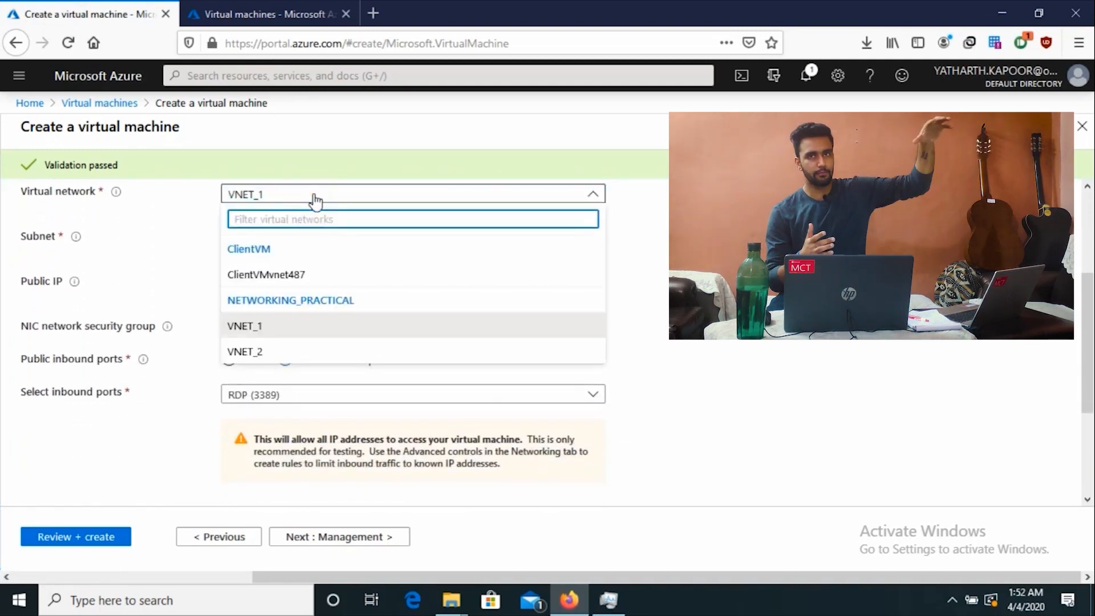
left_click(258, 327)
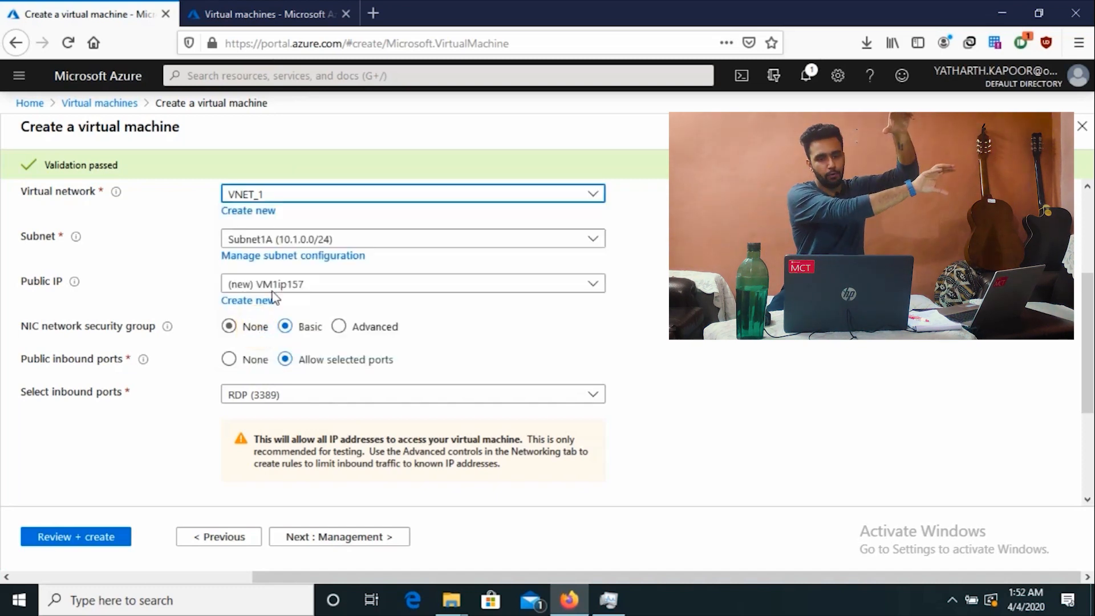
left_click(304, 240)
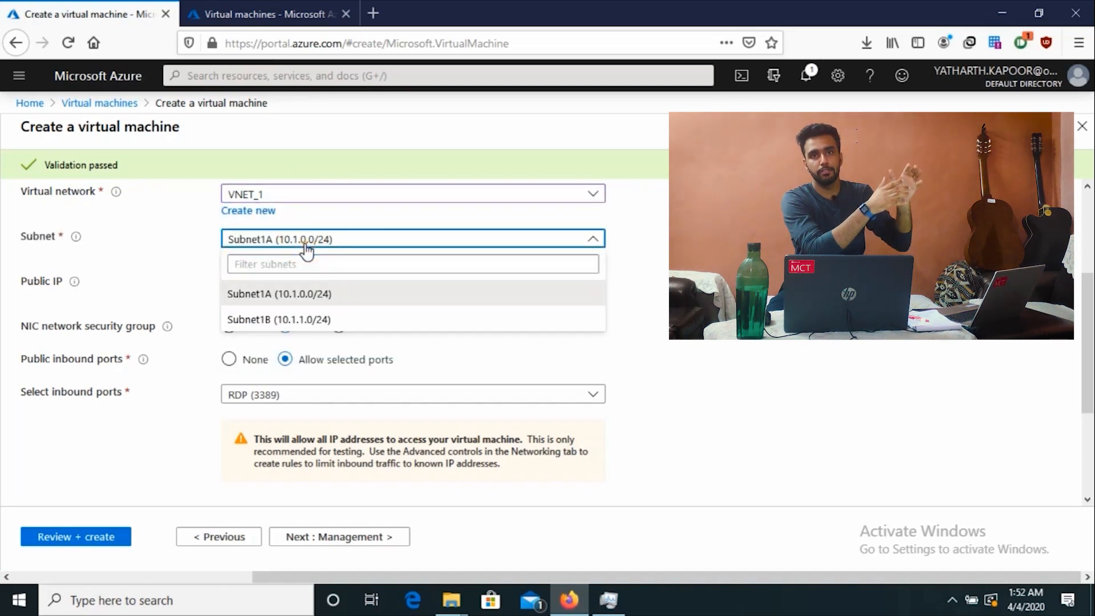
left_click(305, 242)
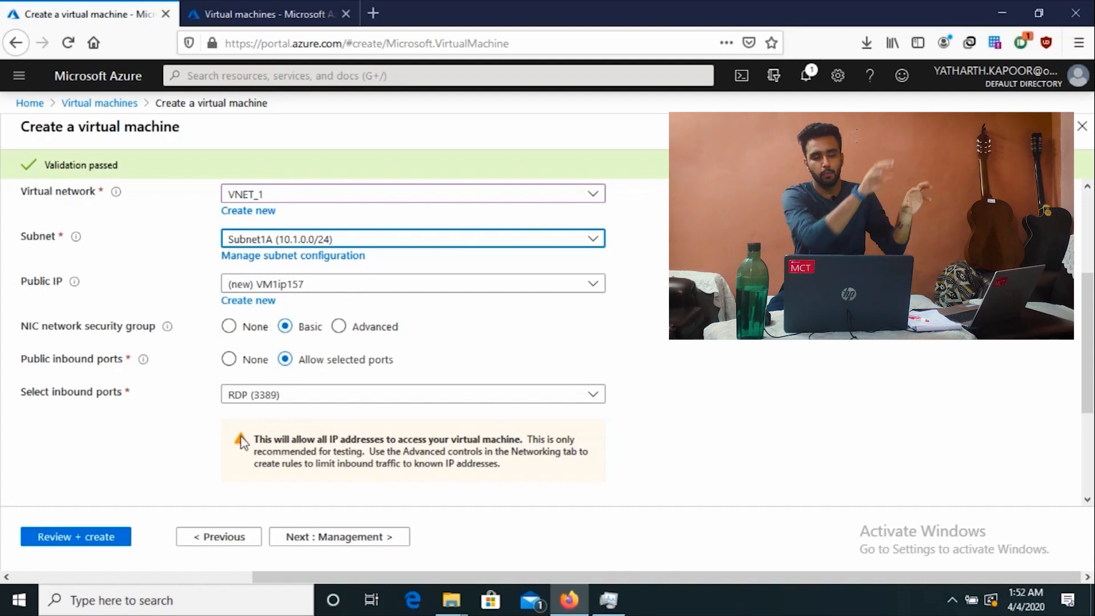
Step: Review and create VM1, then go to the new VM form in the other tab
scroll(242, 442, "down", 3)
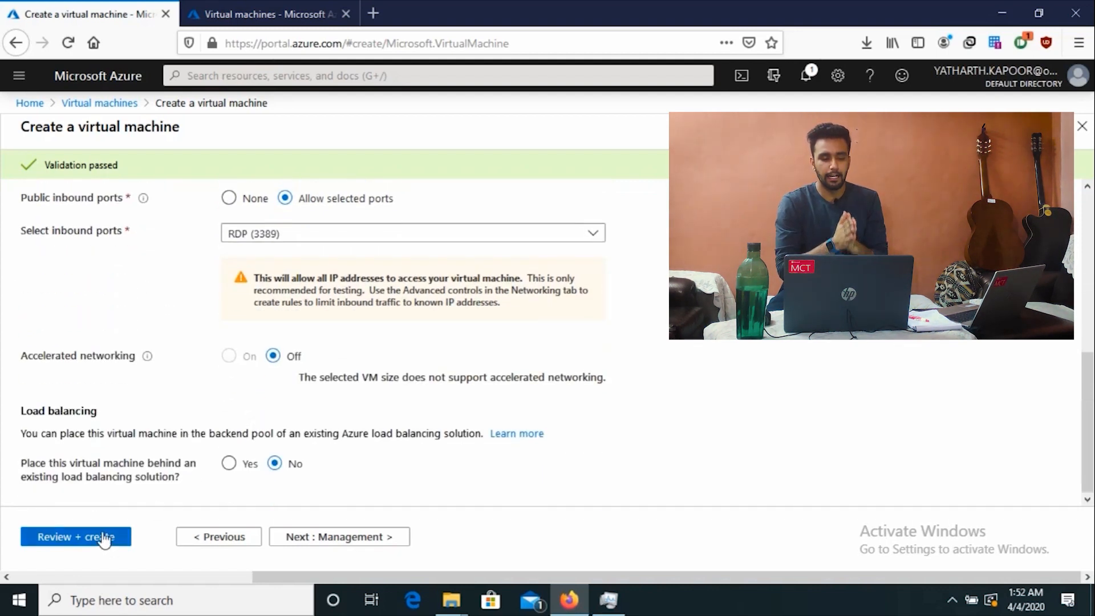
left_click(103, 536)
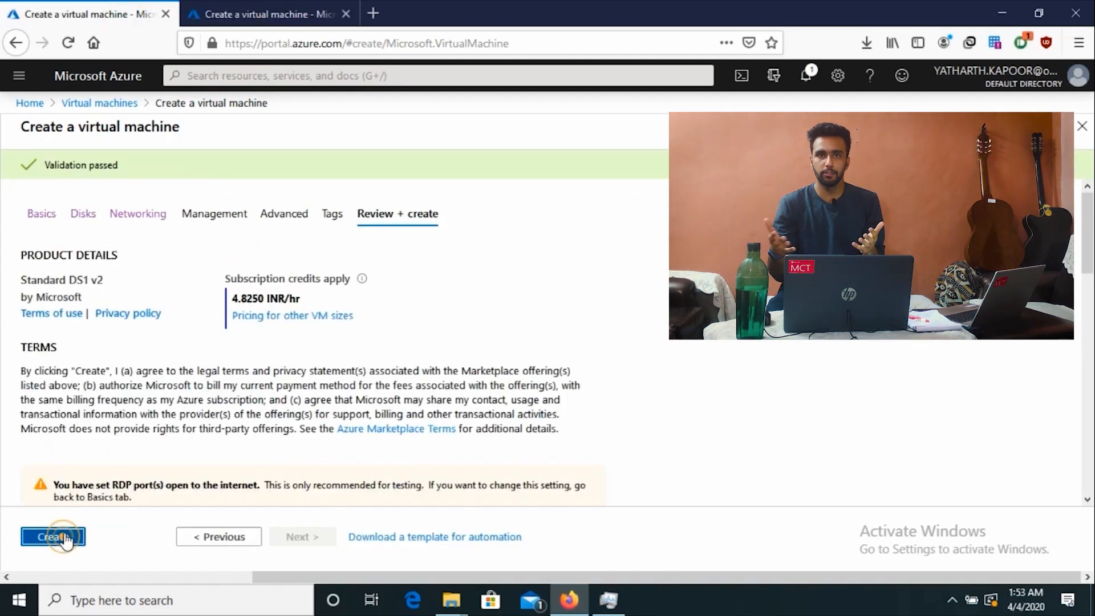
left_click(53, 537)
left_click(291, 8)
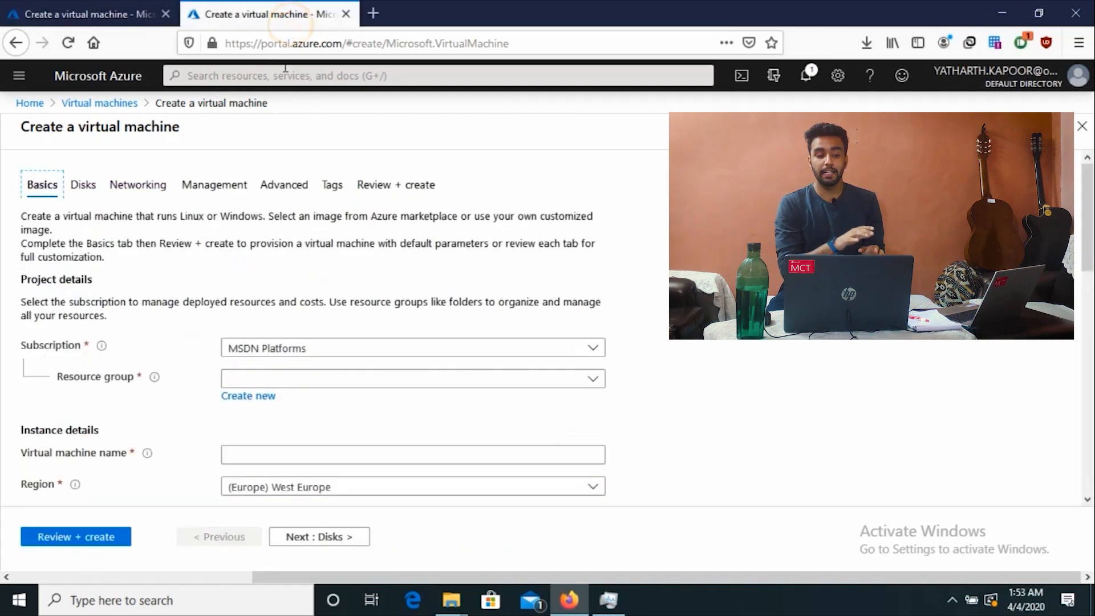
Step: Put the new VM in resource group NETWORKING_PRACTICAL and name it VM2
left_click(260, 385)
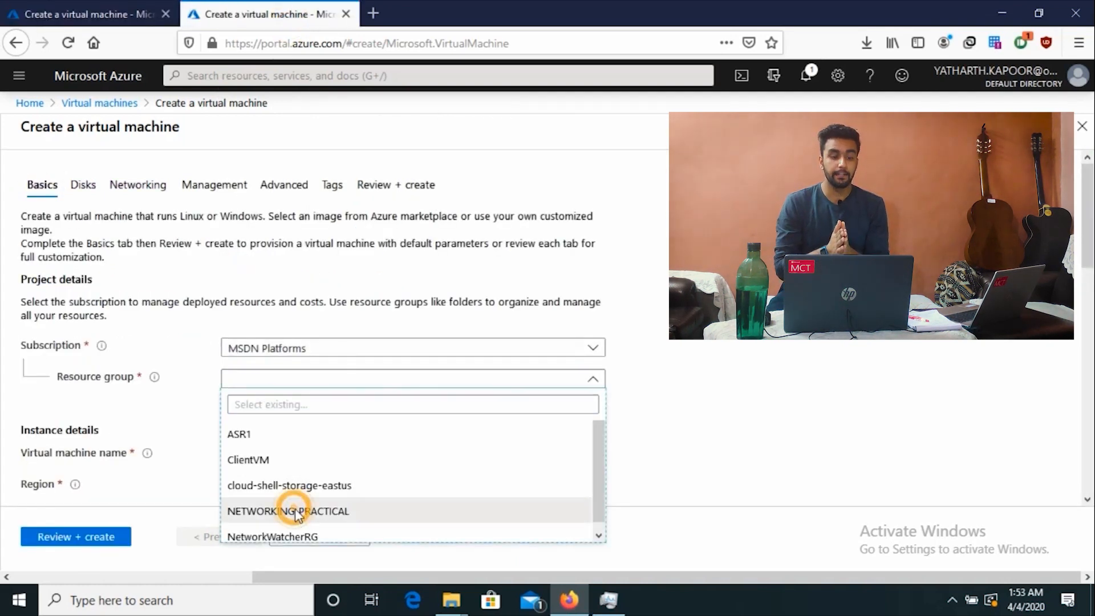
left_click(433, 378)
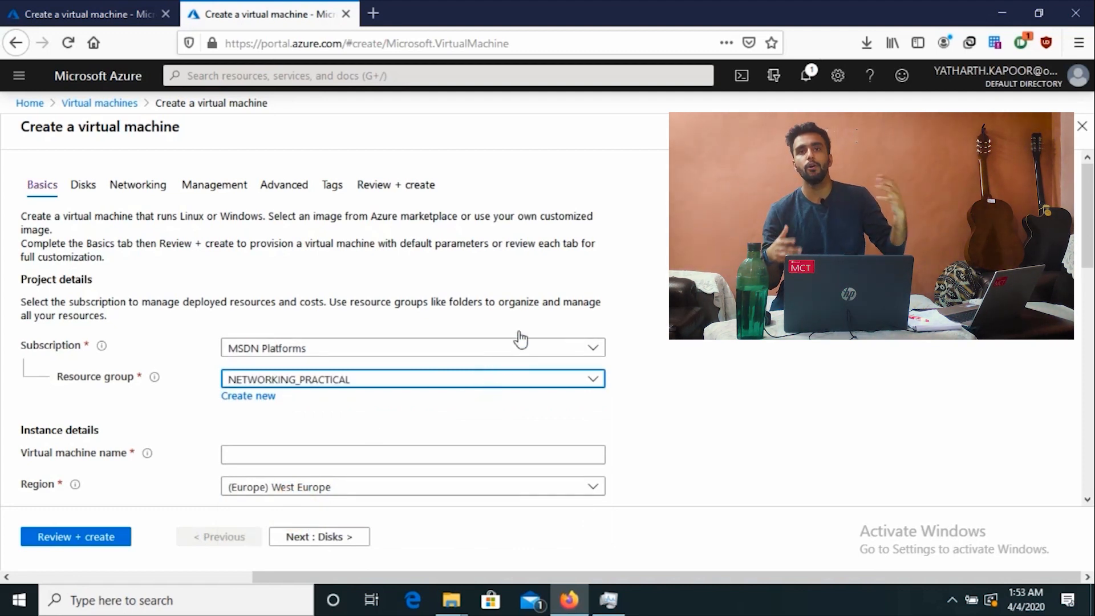
scroll(430, 416, "down", 3)
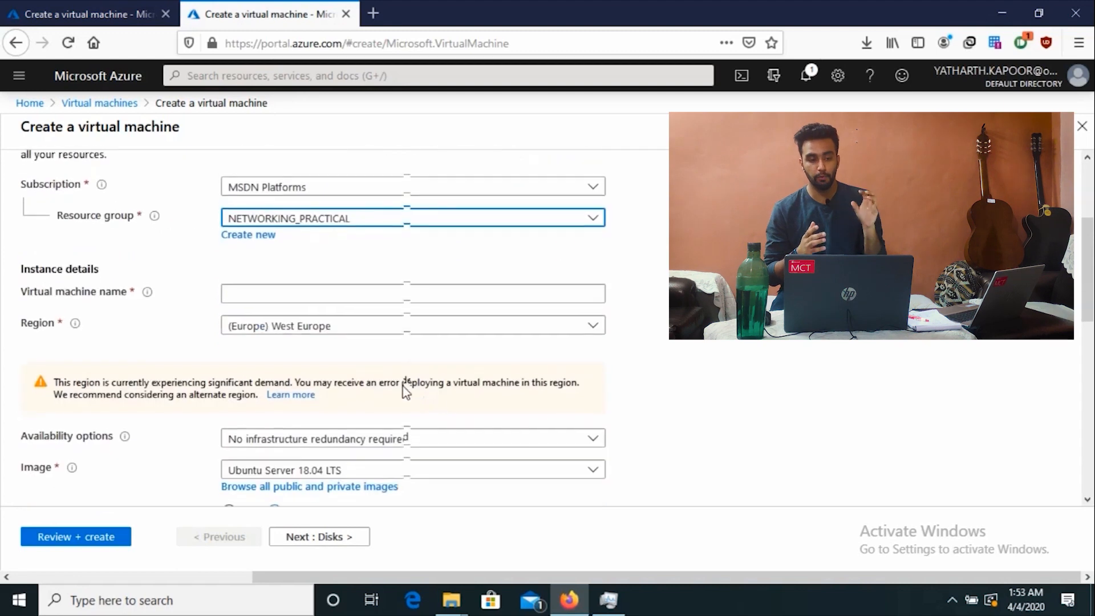
left_click(329, 290)
type("VM2")
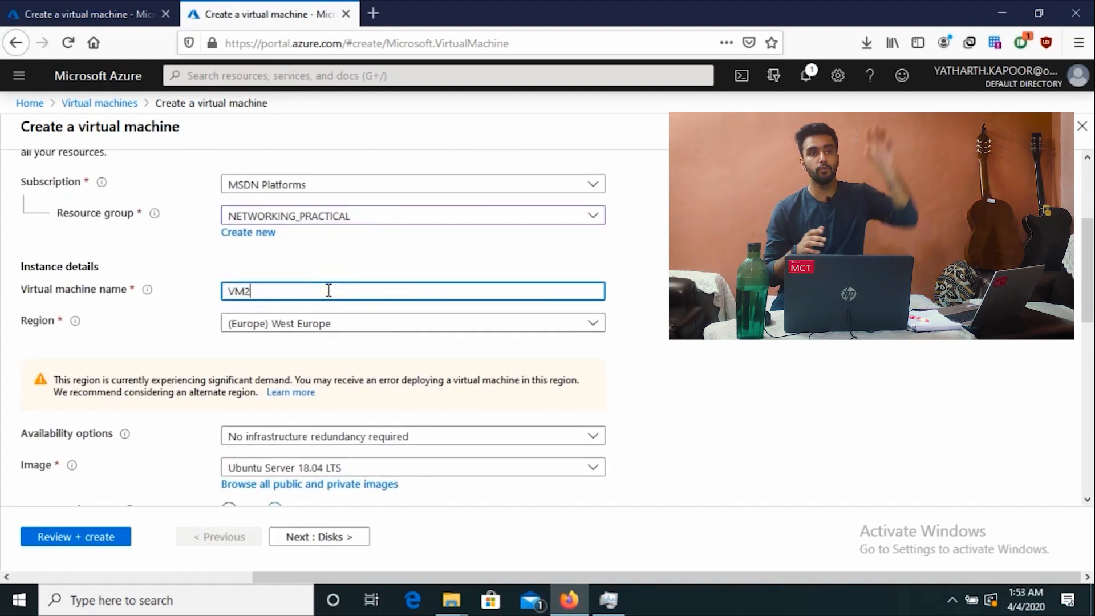
Step: Set VM2's region to (US) East US and its image to Windows Server 2016 Datacenter
left_click(342, 324)
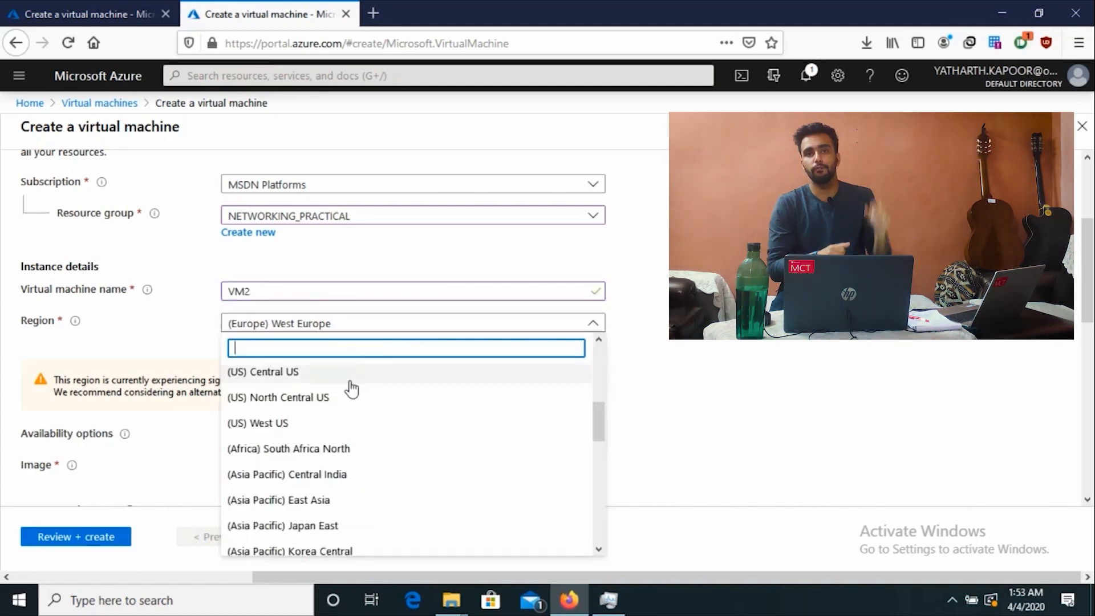
scroll(349, 385, "up", 5)
left_click(321, 401)
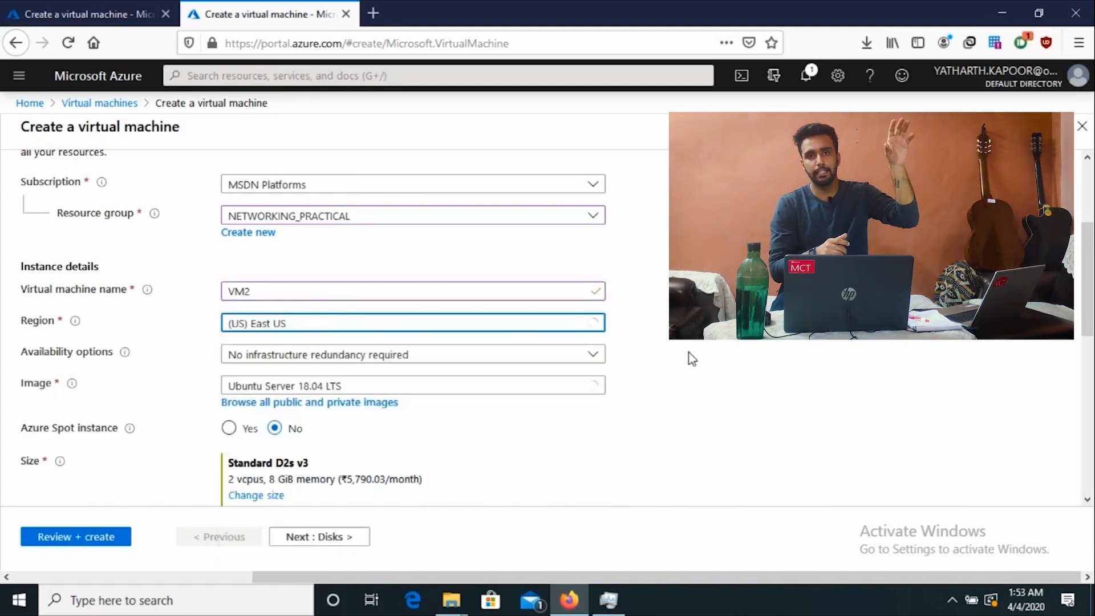
left_click(494, 390)
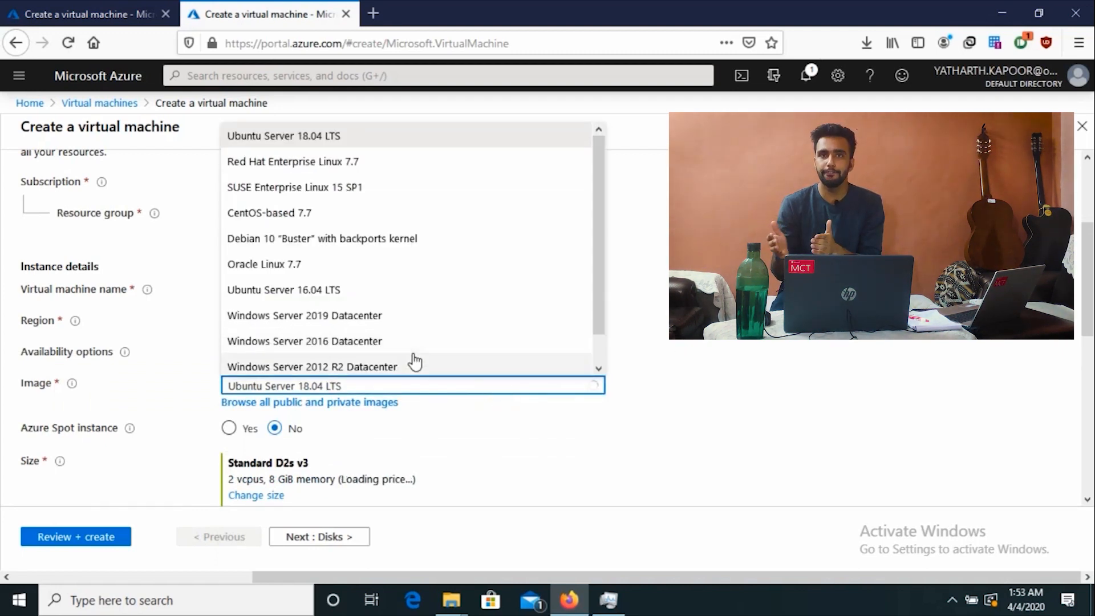
left_click(411, 341)
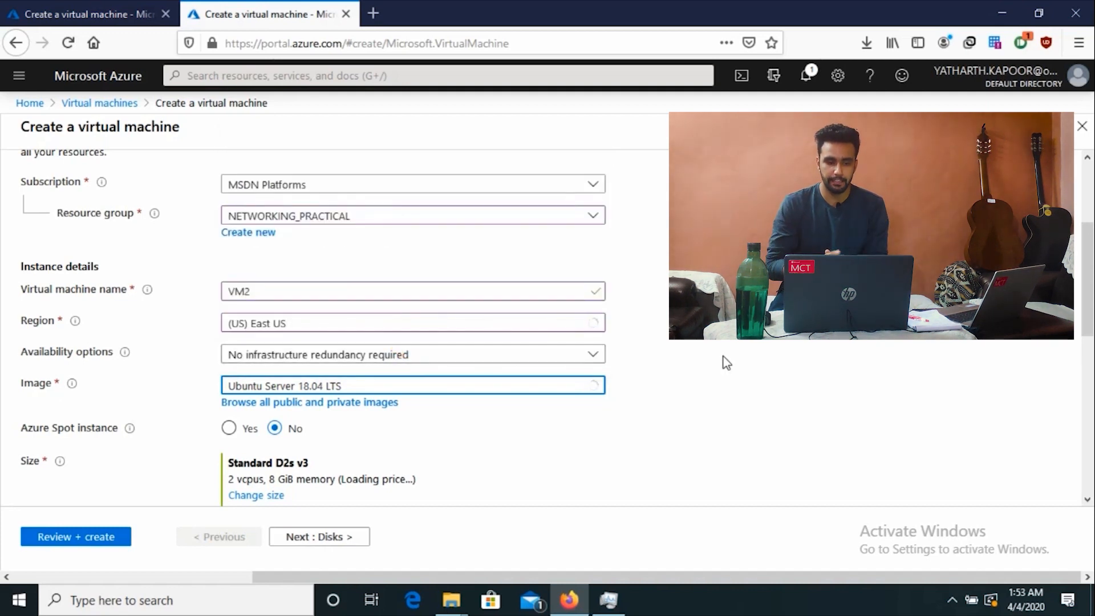
scroll(726, 362, "down", 2)
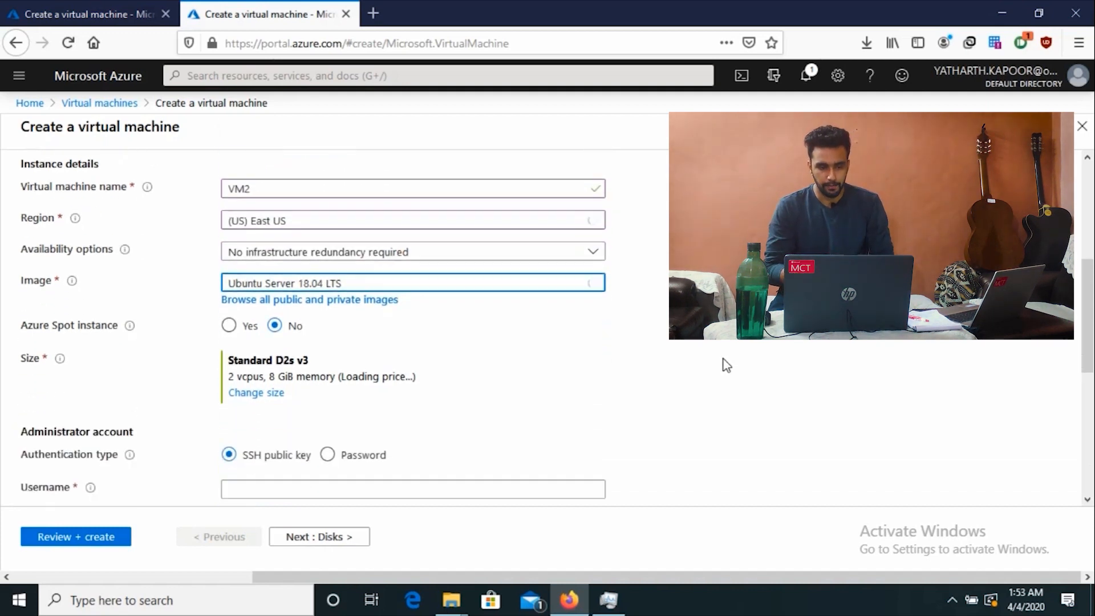
scroll(727, 365, "up", 1)
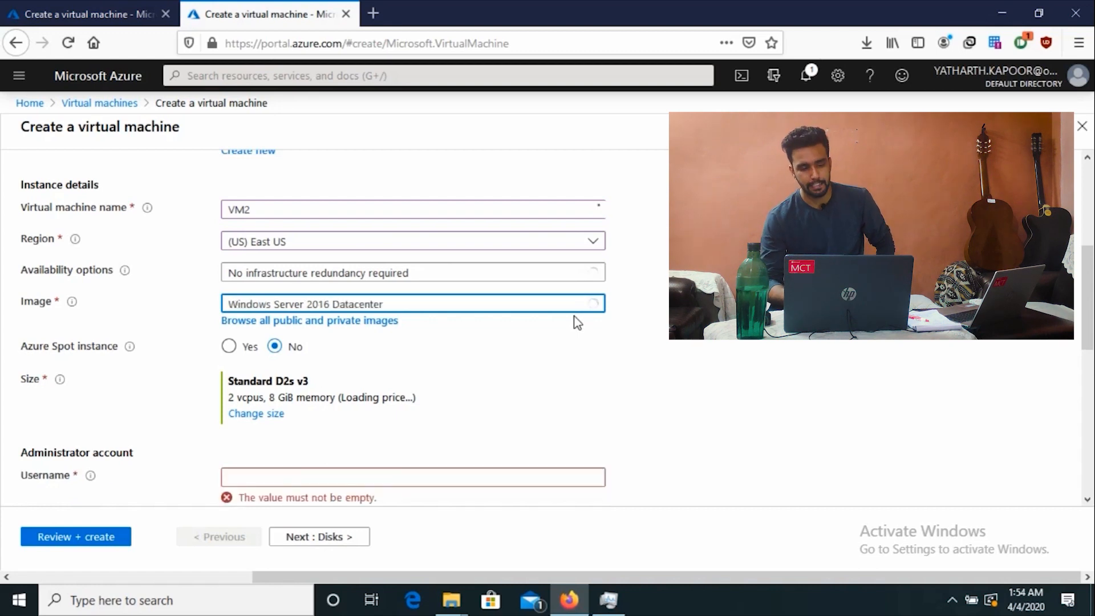
scroll(588, 450, "down", 2)
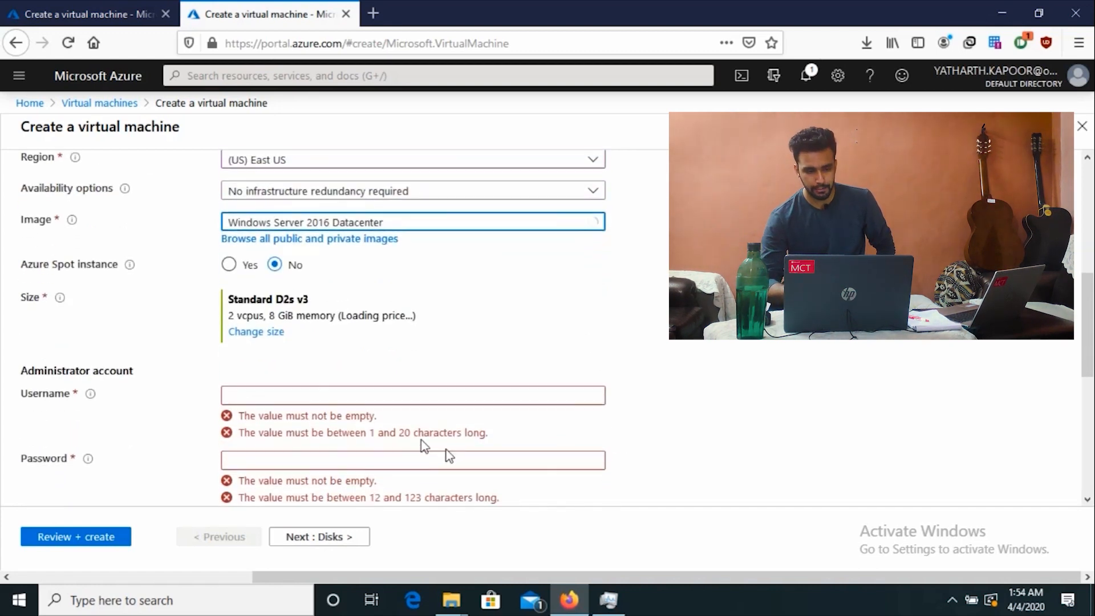
Step: Enter VM2's administrator username and password, and confirm the password
left_click(381, 391)
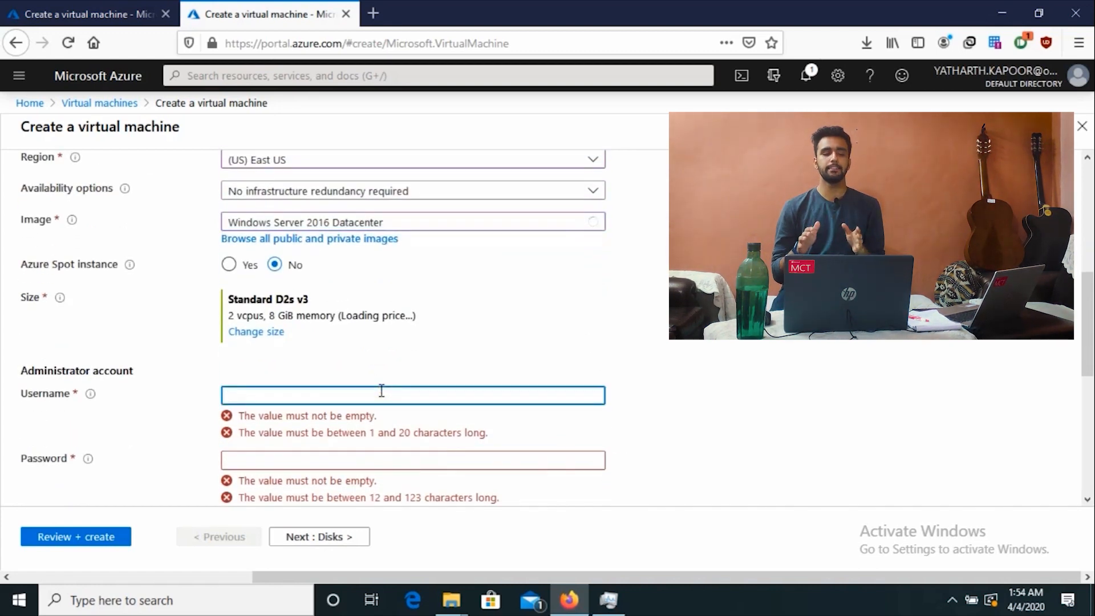
type("S")
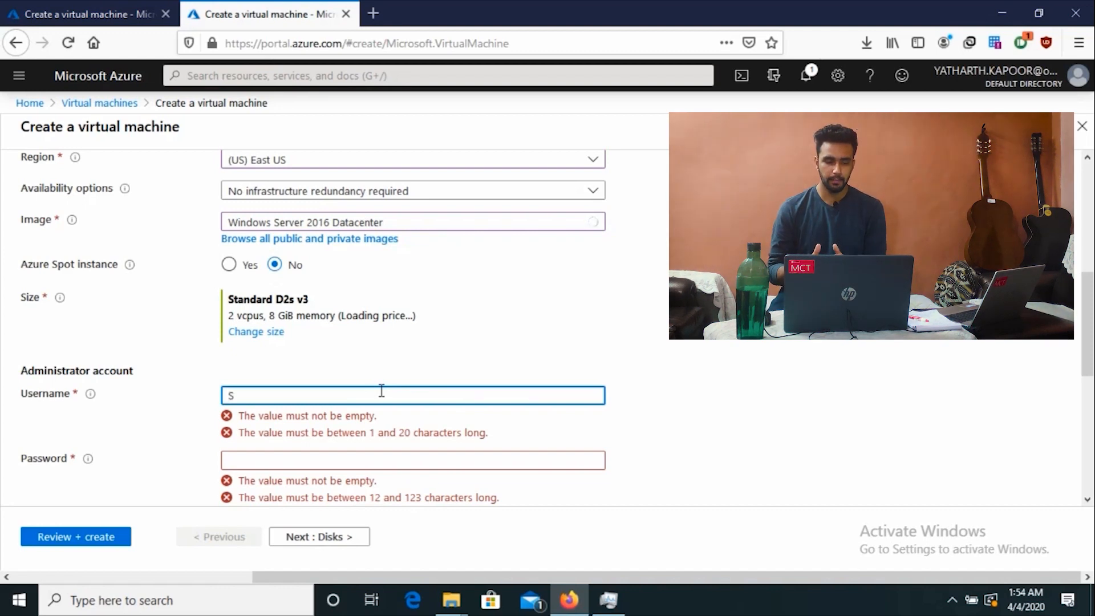
type("tudent")
key("Tab")
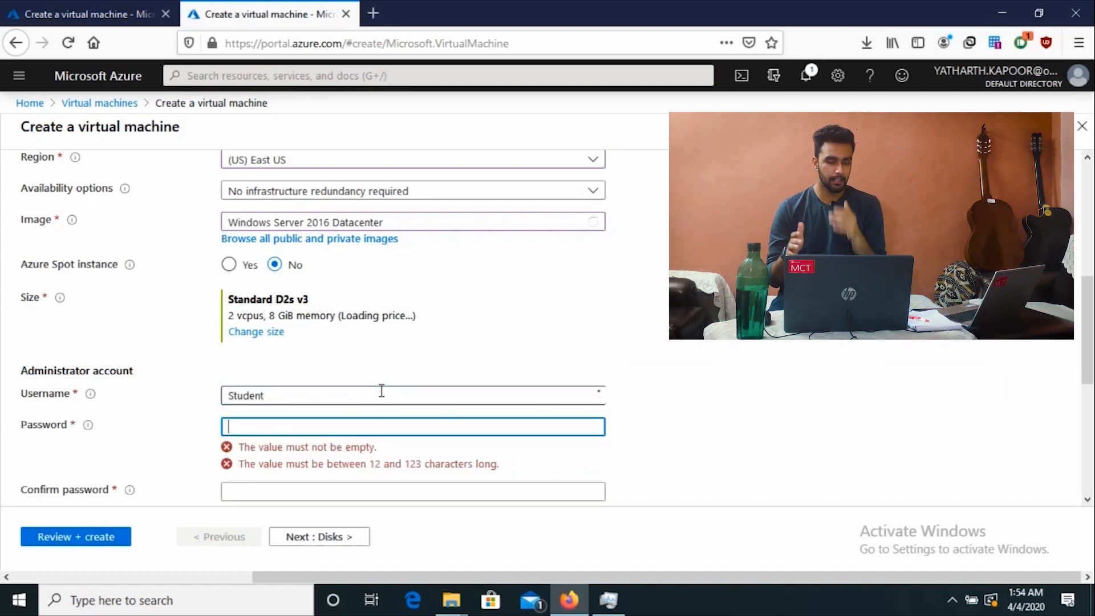
type("Pas")
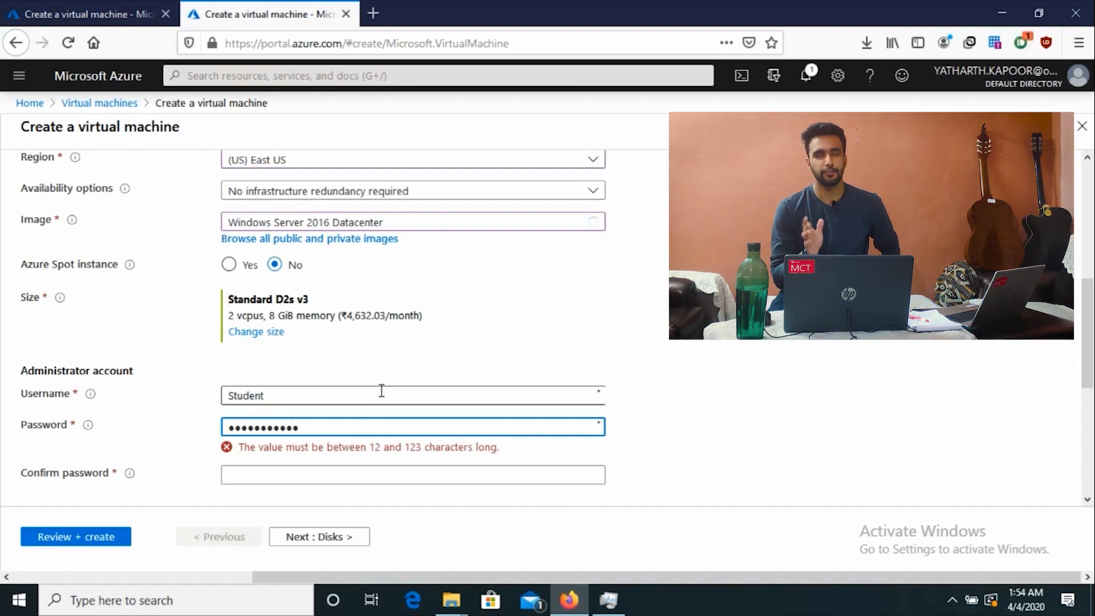
type("3")
key("Tab")
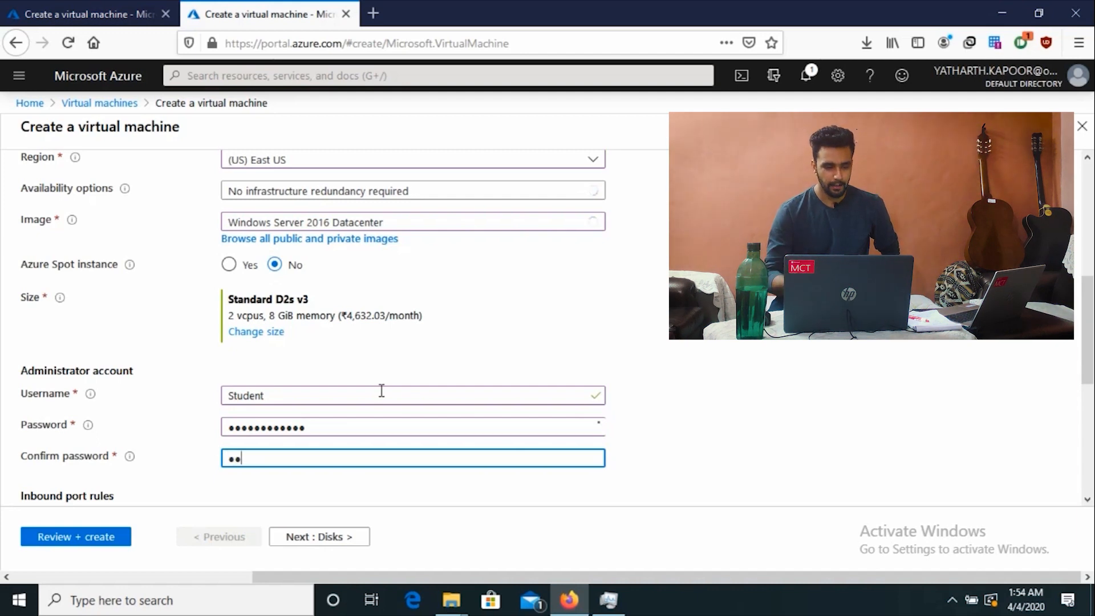
type("Passwor")
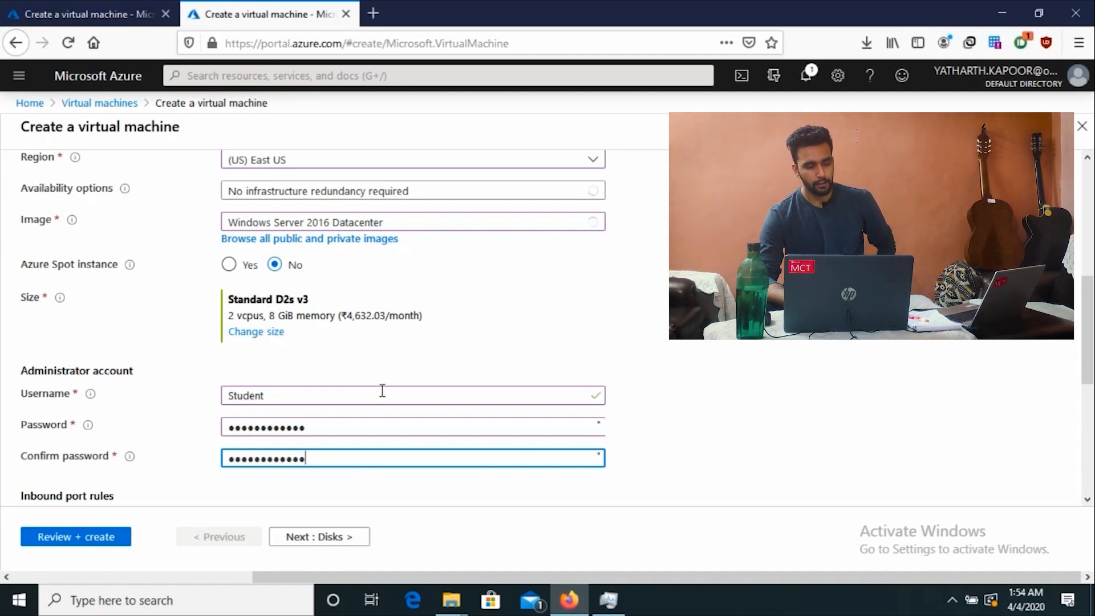
left_click(668, 418)
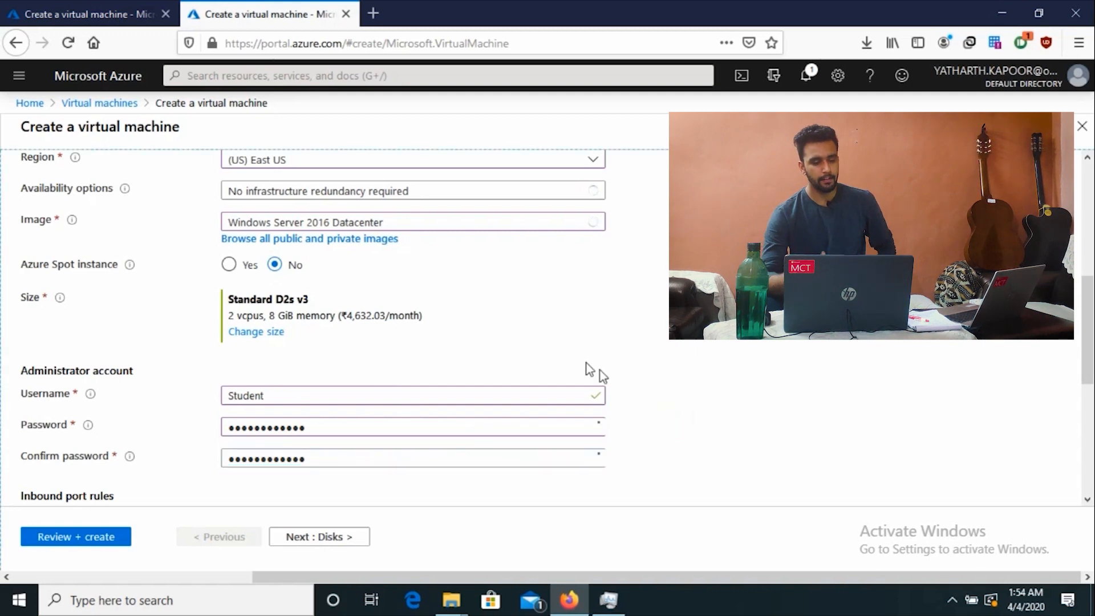
Step: Recheck the password entries, then move on to VM2's Networking settings
scroll(686, 346, "down", 3)
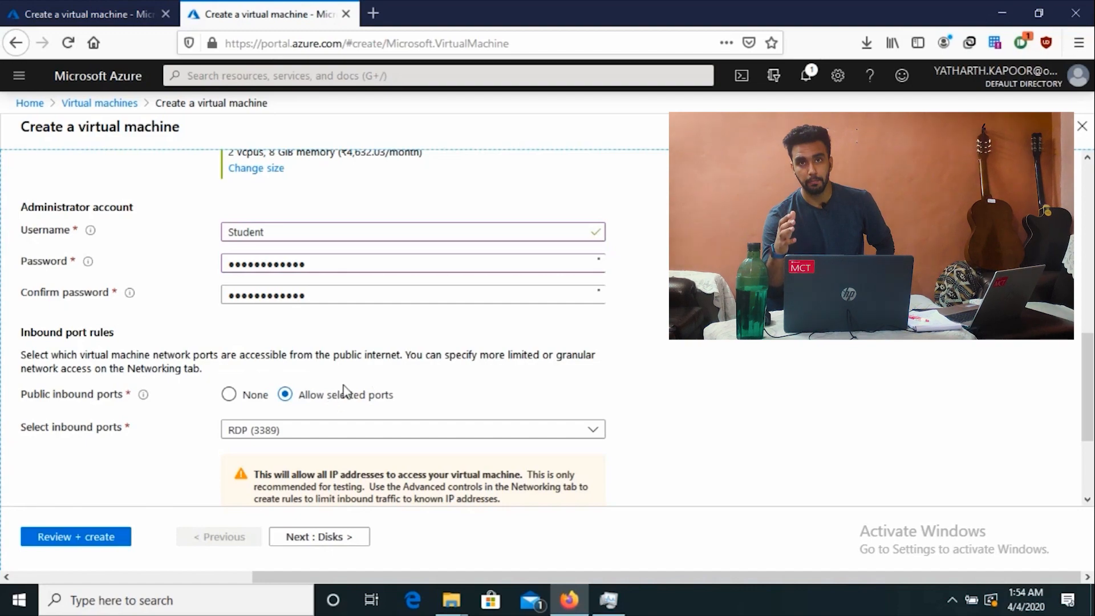
scroll(344, 391, "up", 3)
scroll(346, 391, "up", 6)
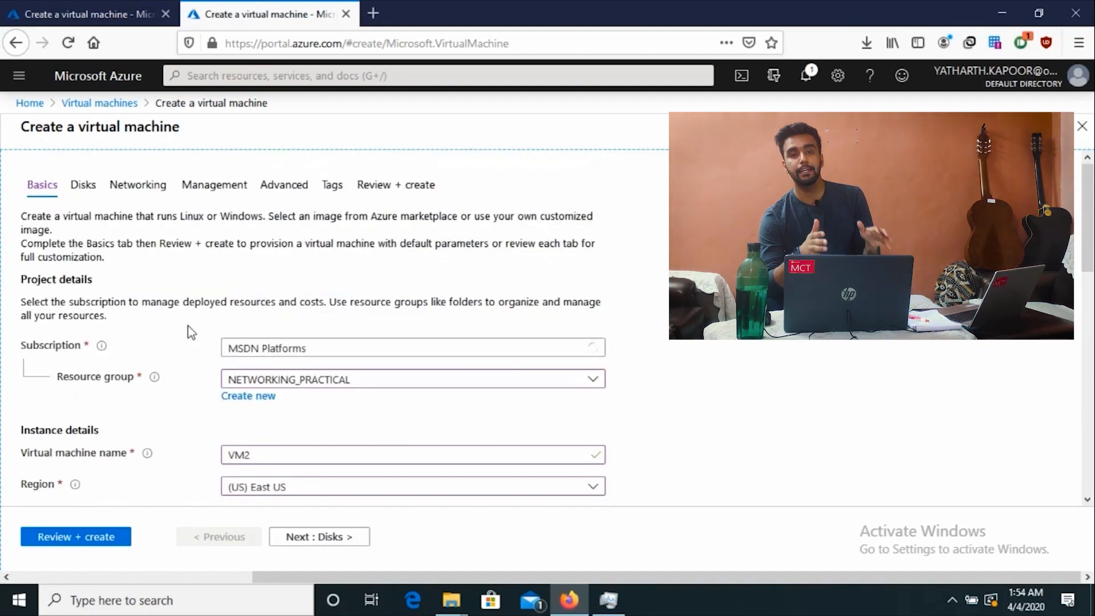
scroll(232, 290, "down", 6)
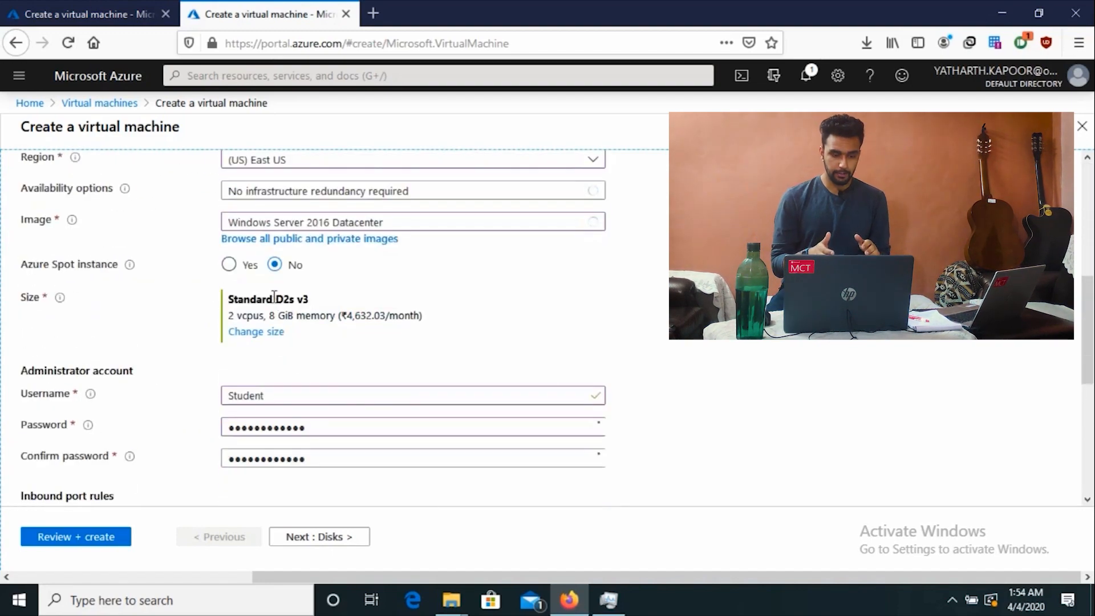
left_click(362, 432)
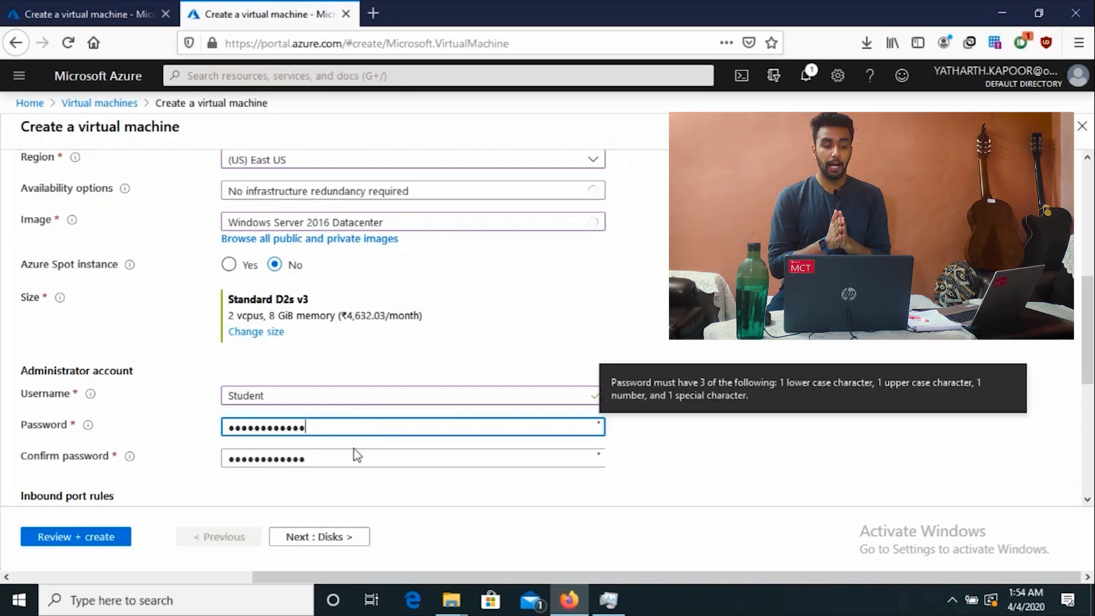
left_click(354, 449)
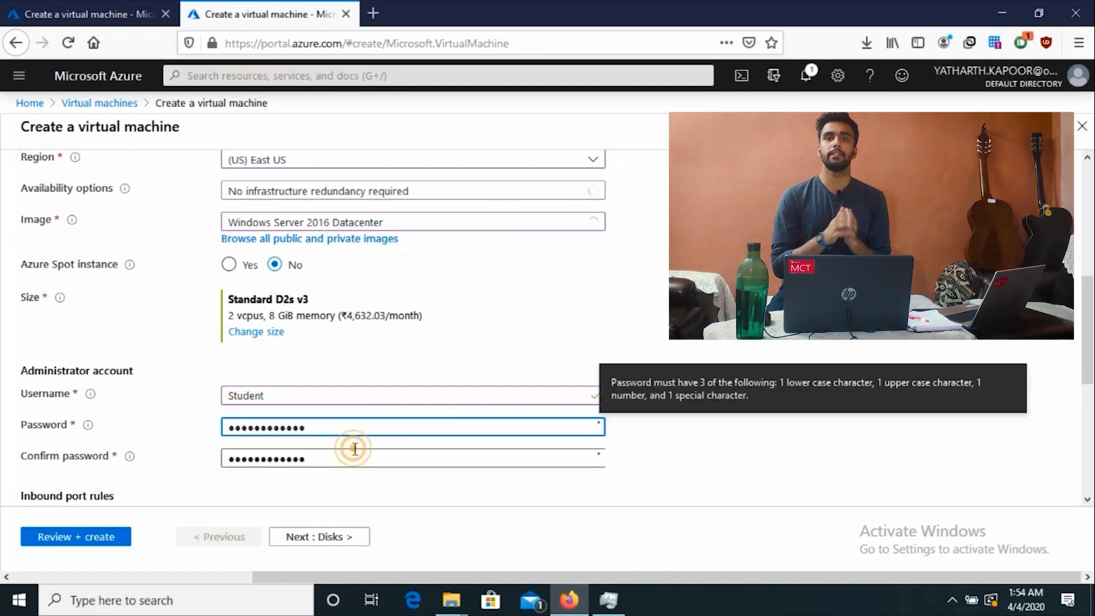
left_click(594, 420)
scroll(645, 374, "up", 6)
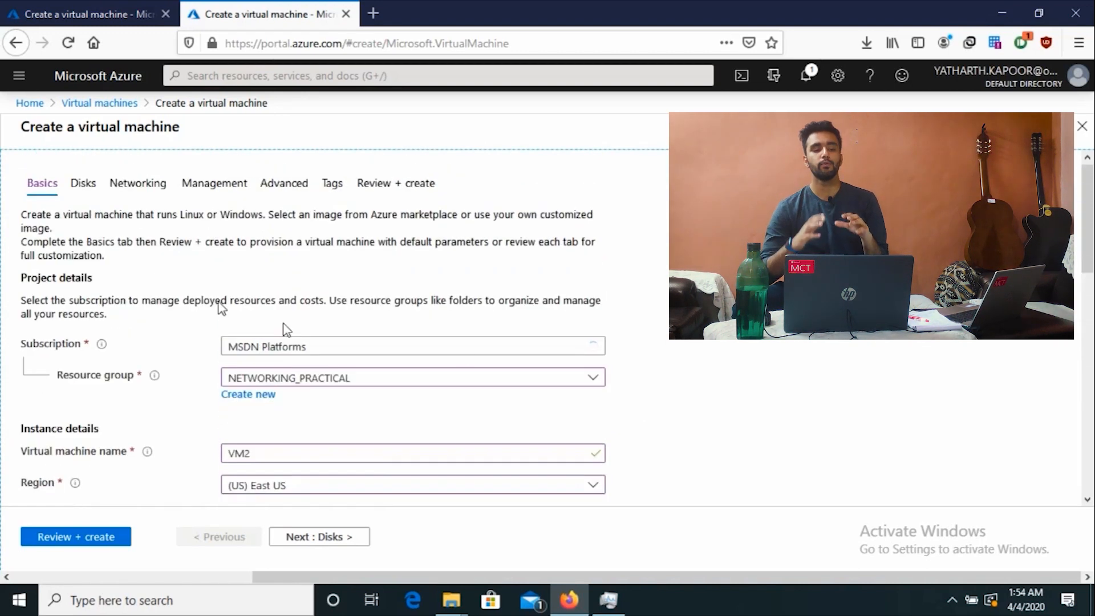
left_click(139, 188)
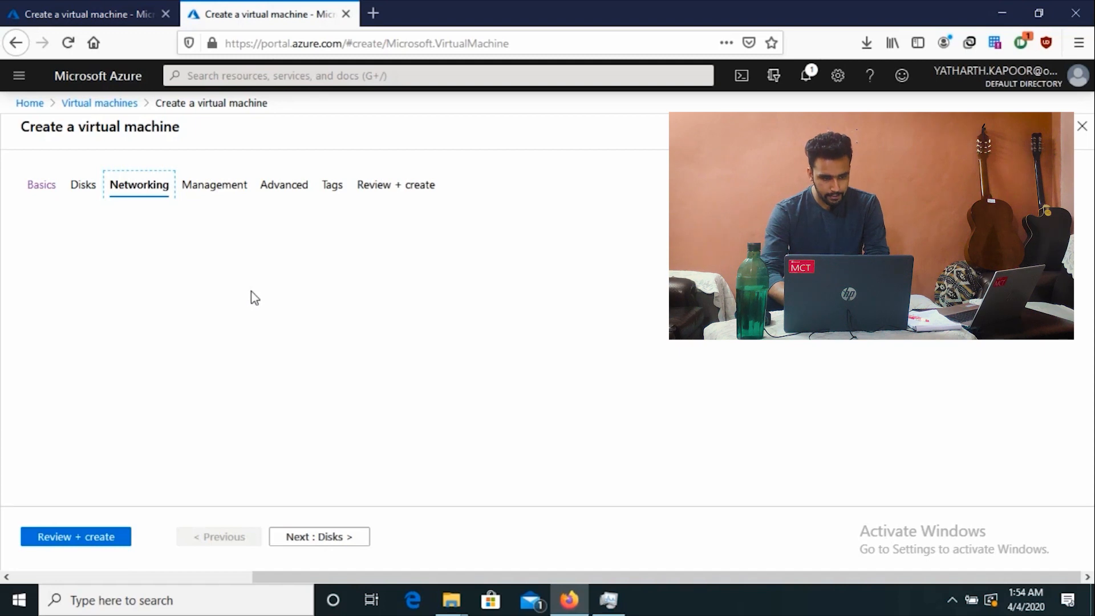
Step: Close the extra browser tab and put VM2 on VNET_1, subnet Subnet1B (10.1.1.0/24)
key("ctrl+w")
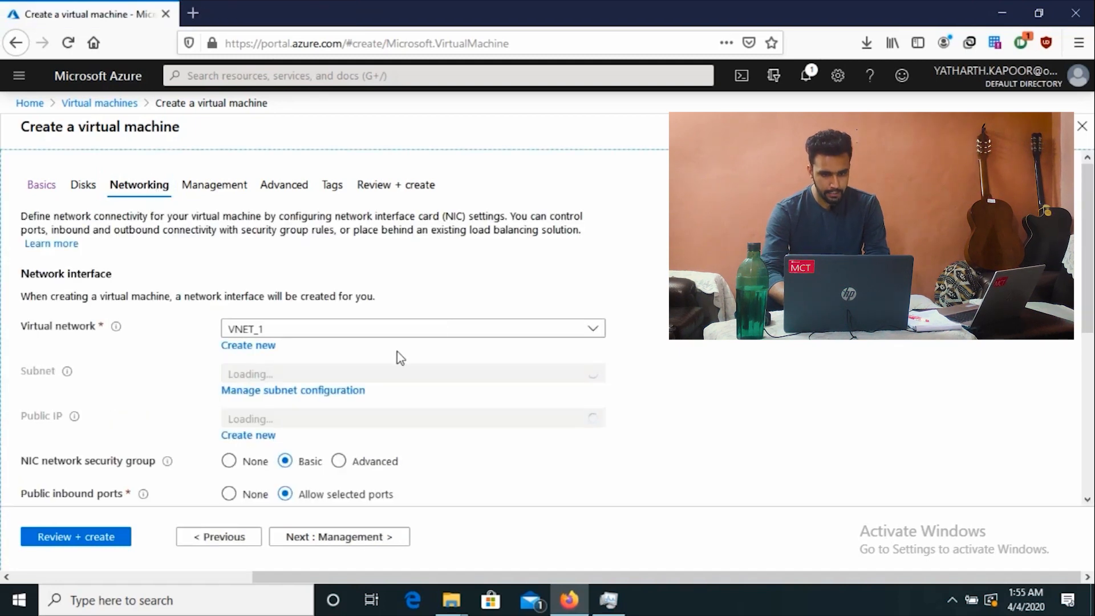
left_click(399, 326)
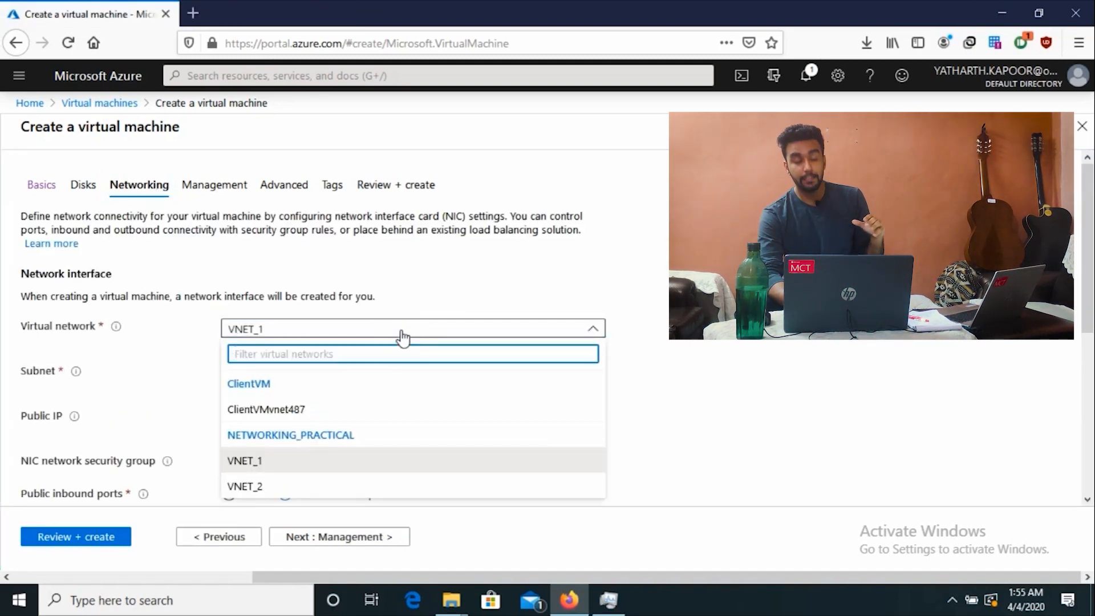
left_click(254, 460)
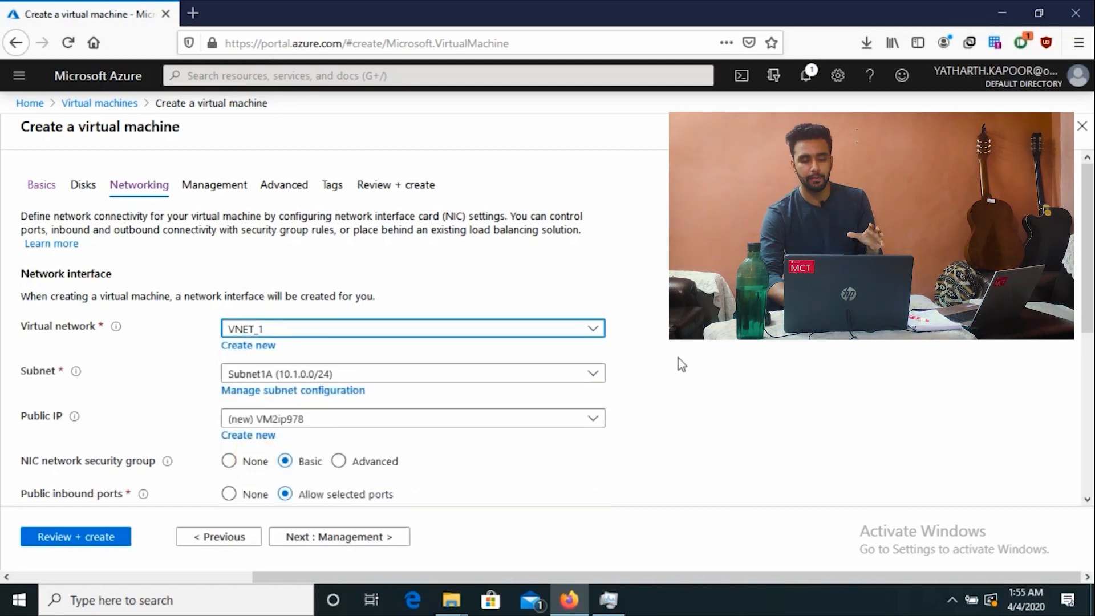
scroll(453, 347, "down", 2)
left_click(440, 290)
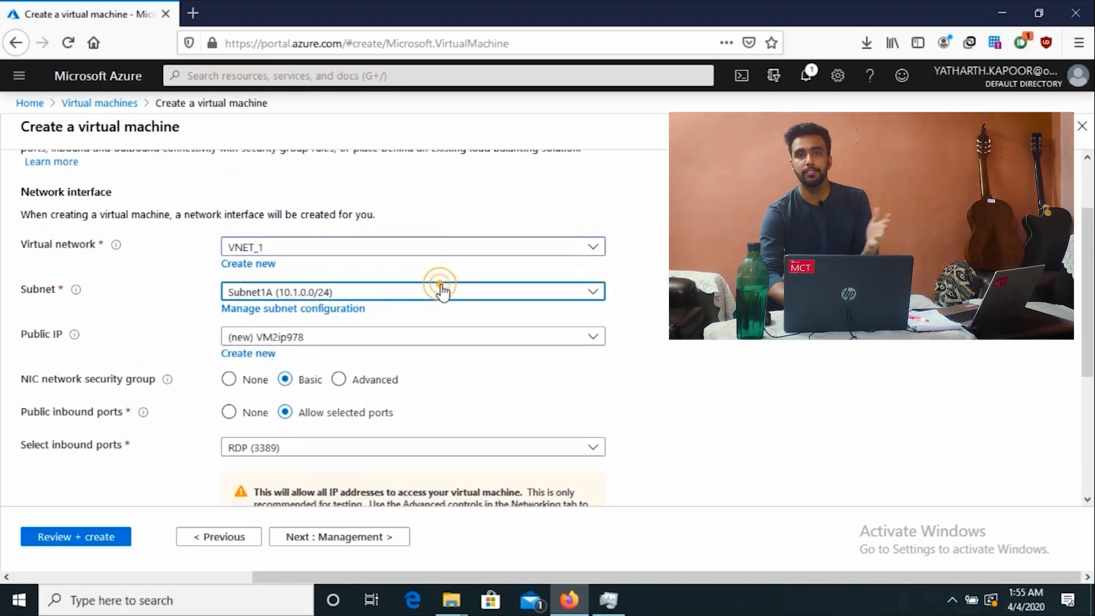
left_click(334, 372)
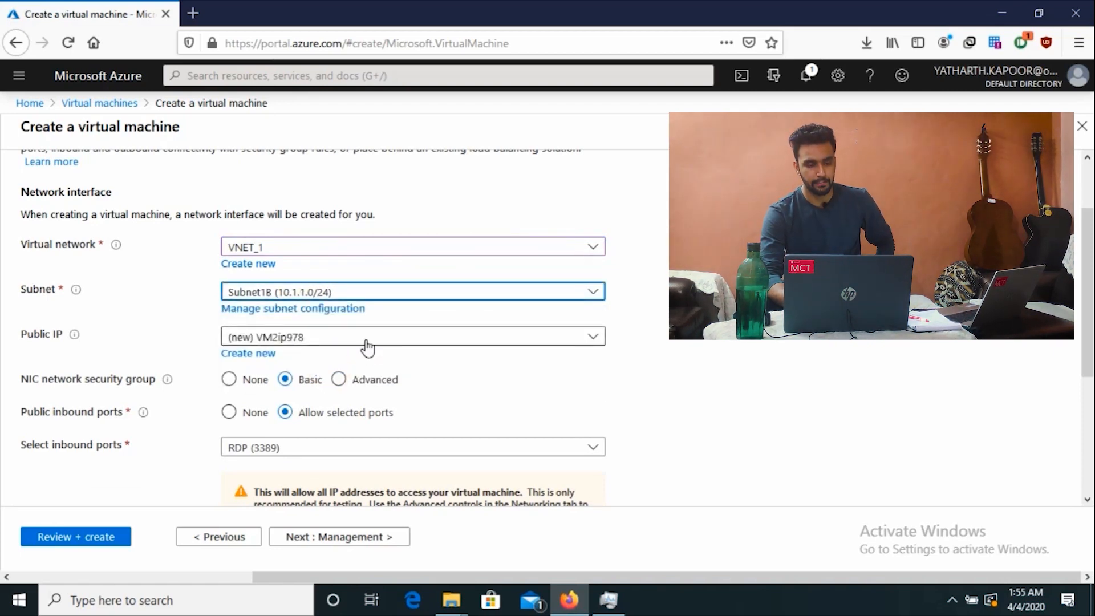
scroll(375, 367, "down", 3)
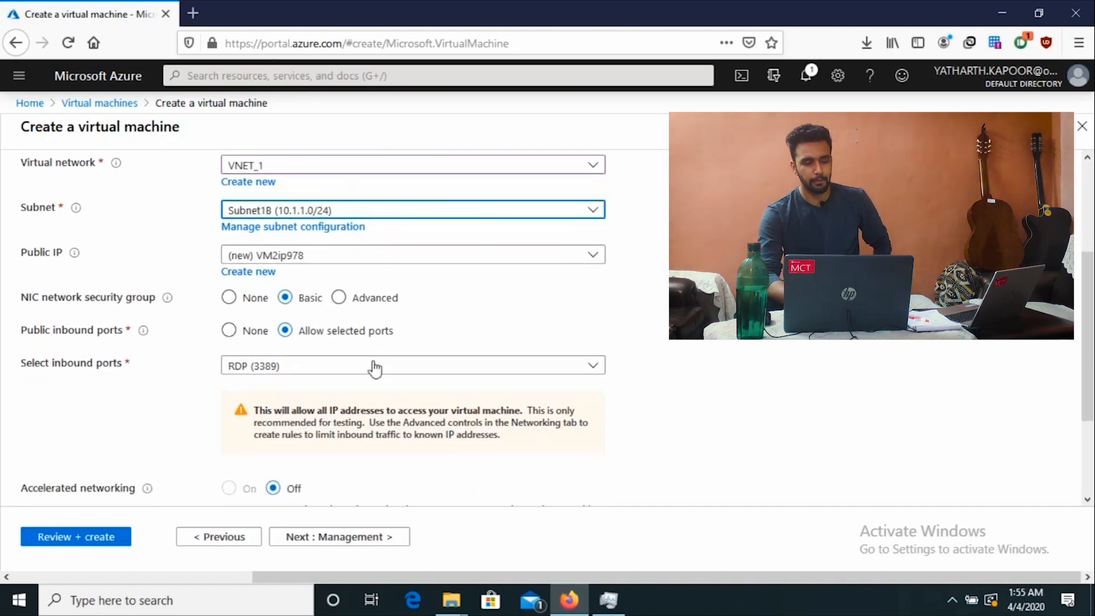
scroll(374, 367, "down", 5)
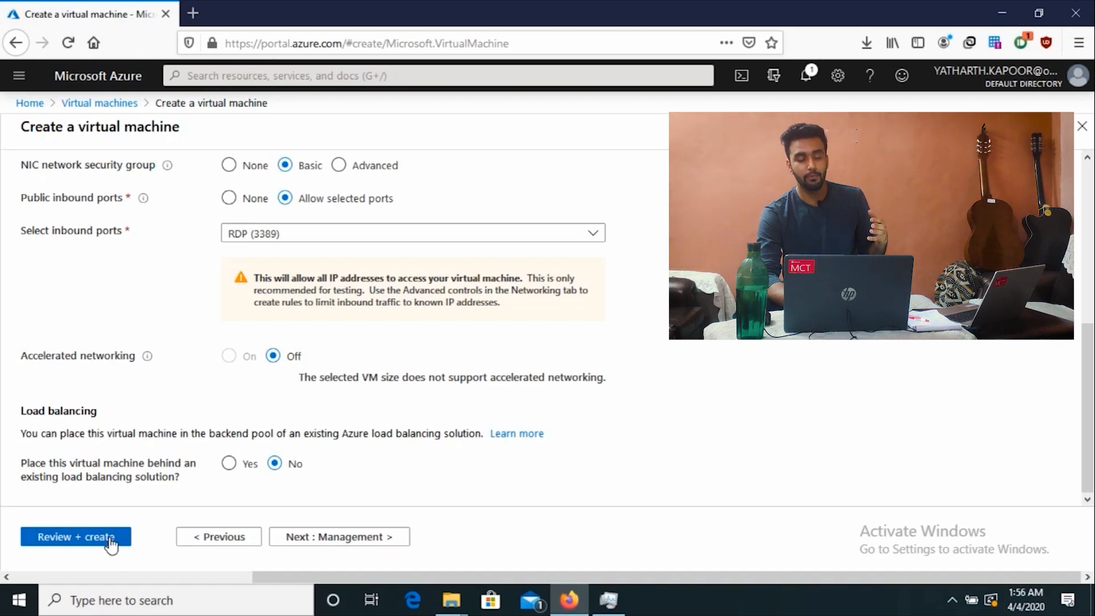
Step: Validate VM2, confirm VNET_1 and Subnet1B in the summary, and create it
left_click(111, 543)
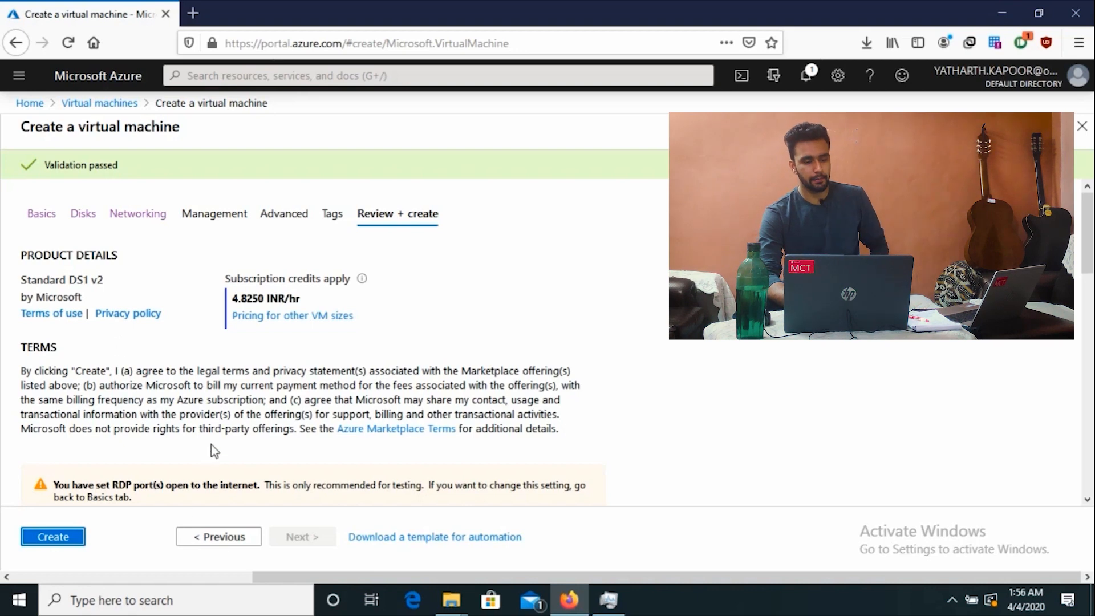
scroll(211, 445, "down", 3)
scroll(303, 354, "down", 7)
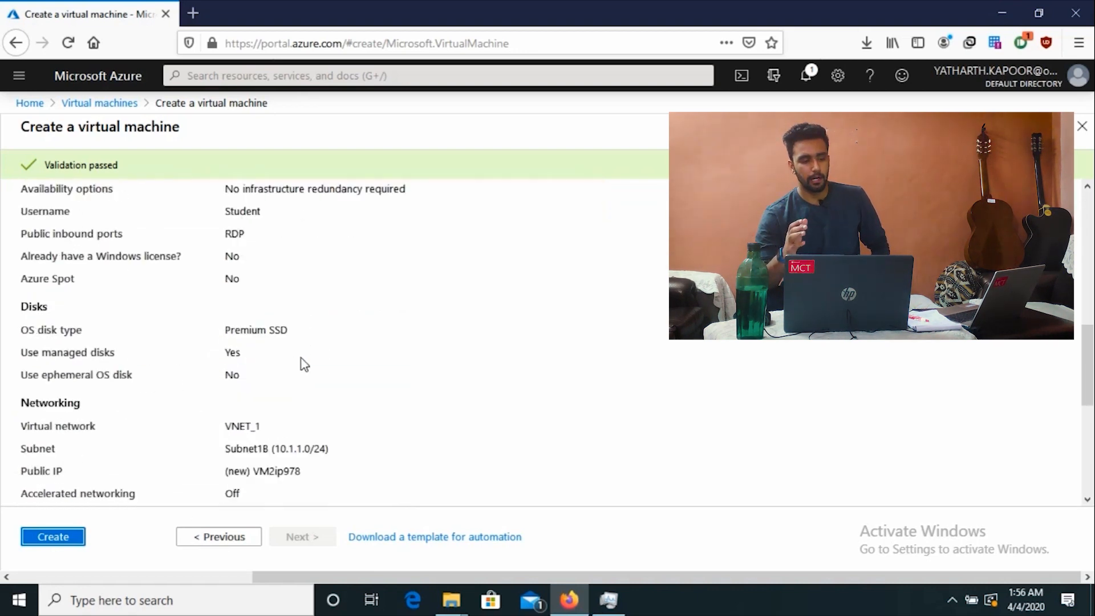
scroll(302, 364, "down", 1)
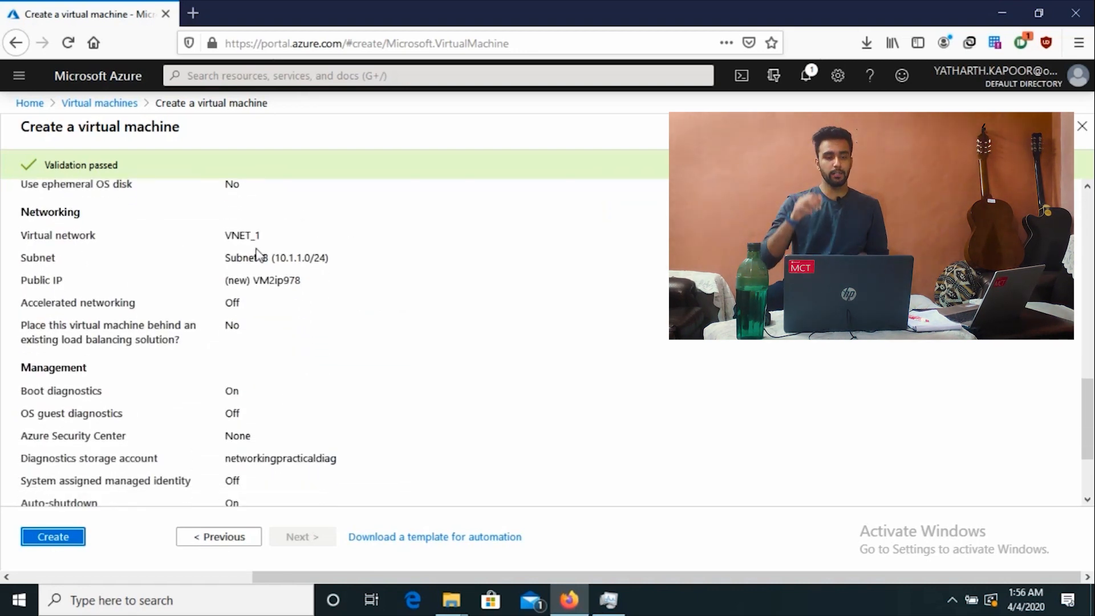
left_click_drag(231, 234, 335, 266)
left_click(330, 280)
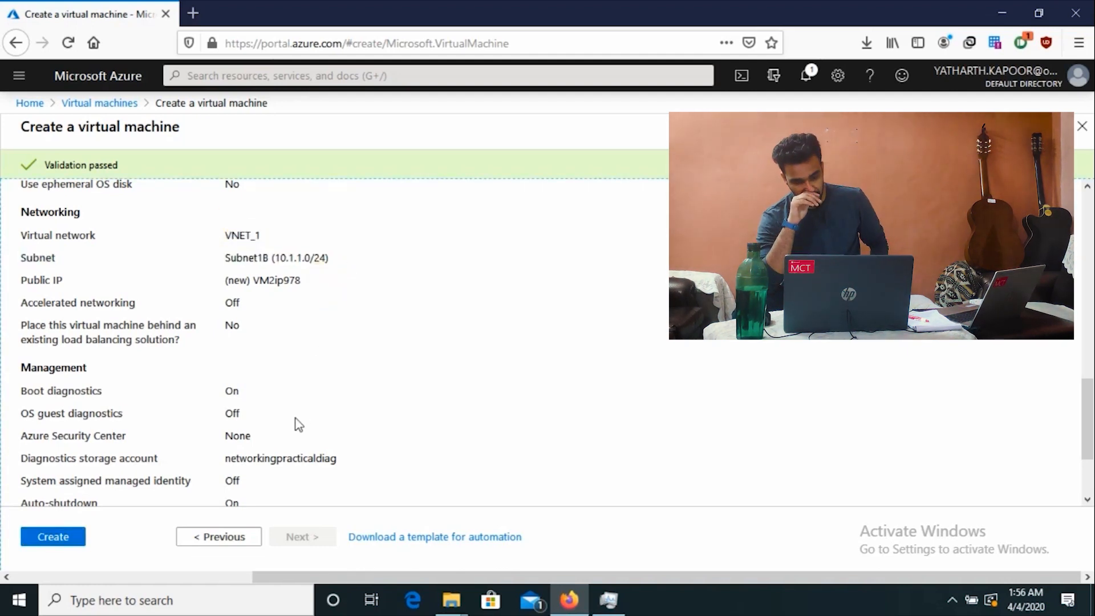
left_click(71, 540)
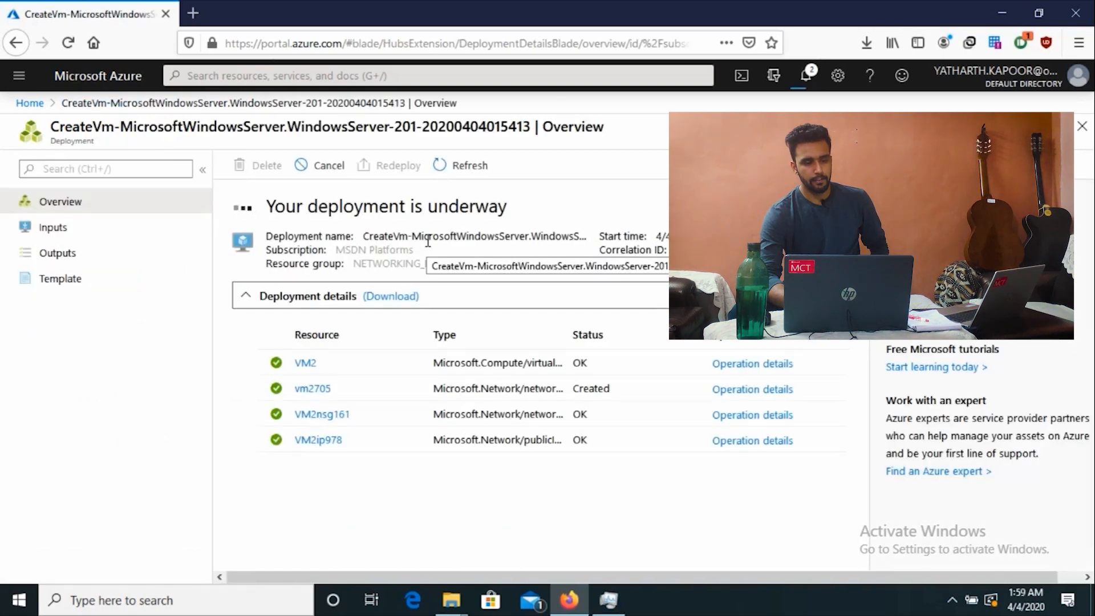
Step: Go from Home to the Virtual machines list and open VM1's overview
left_click(29, 105)
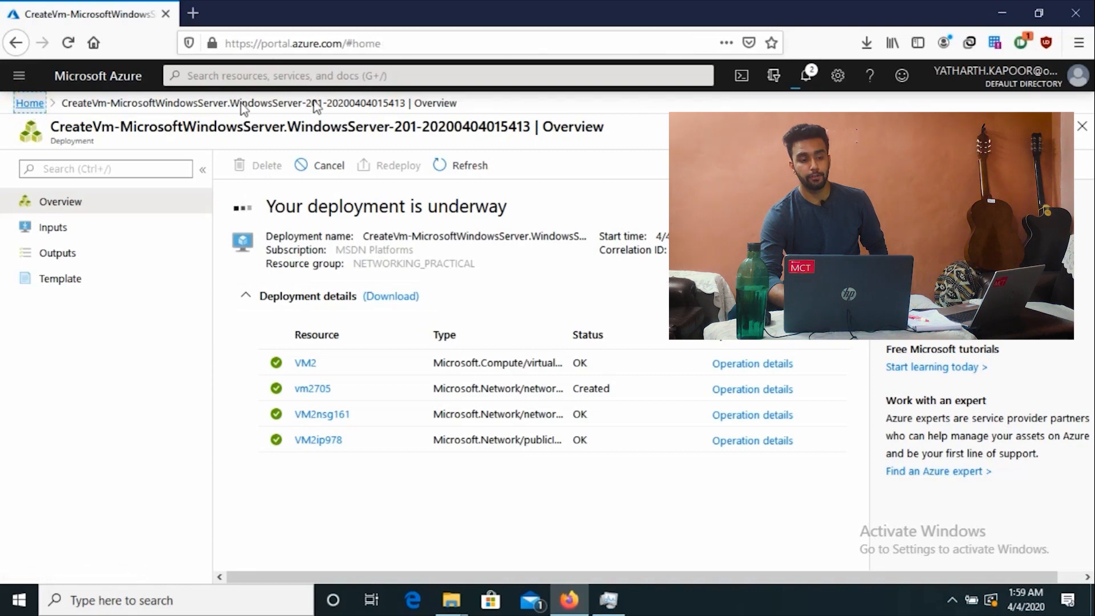
left_click(239, 167)
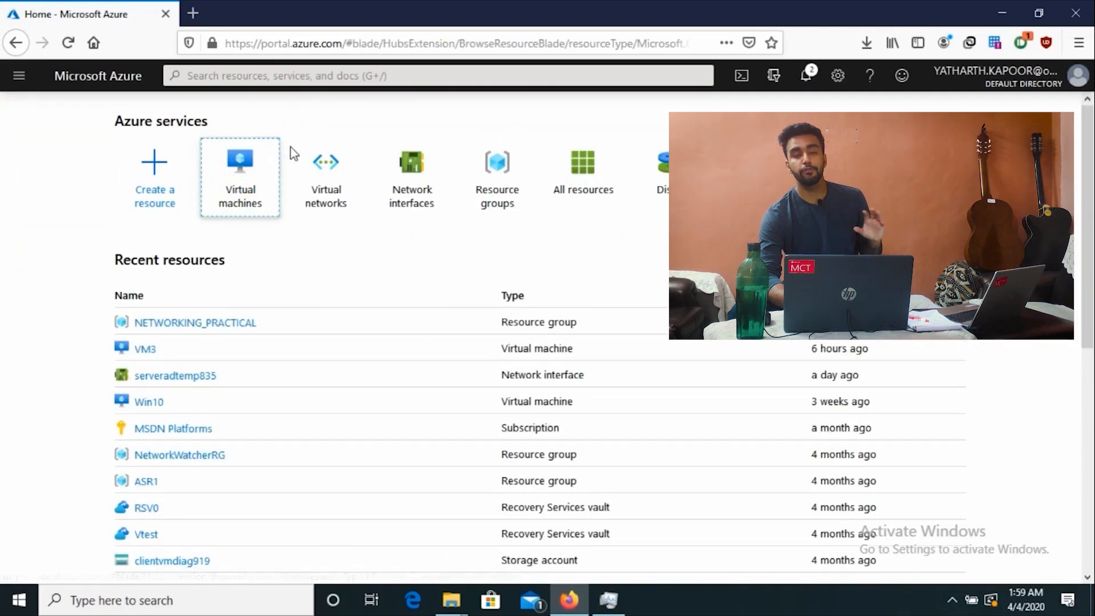
left_click(236, 188)
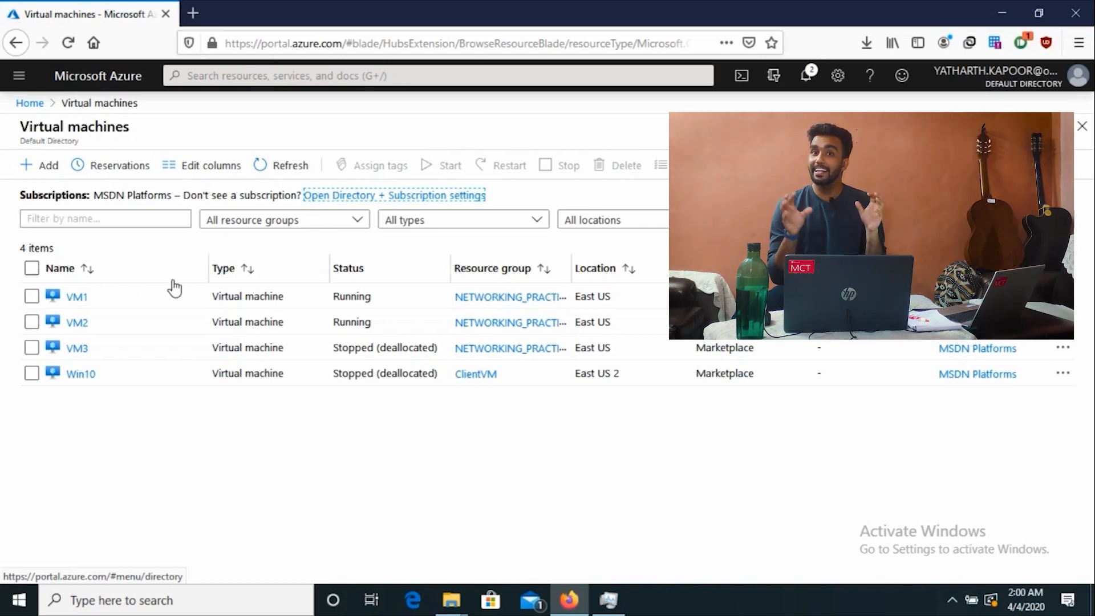
left_click(74, 296)
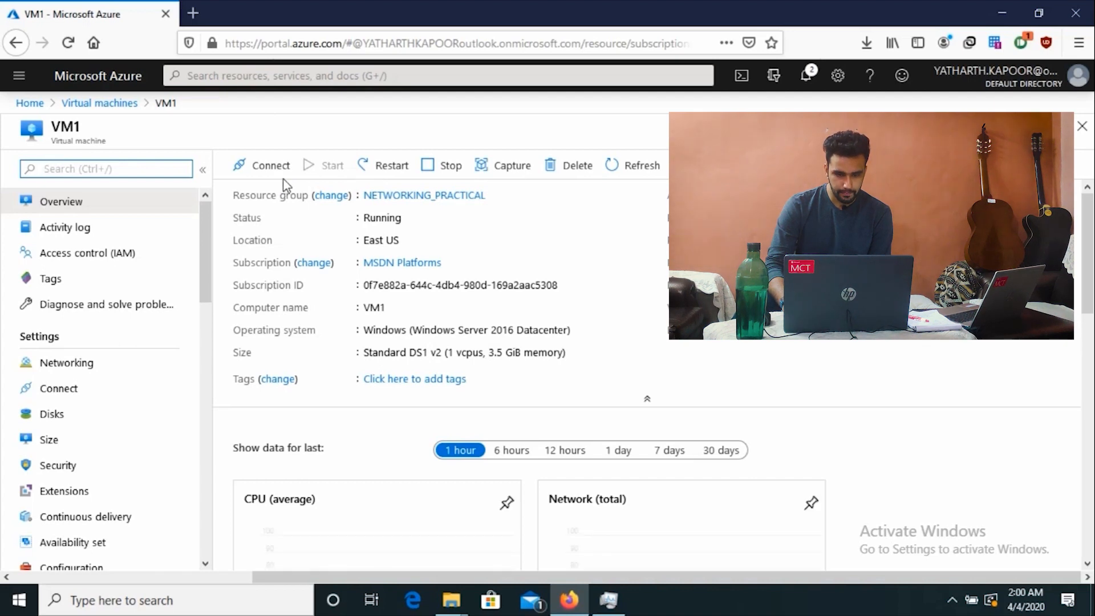
Step: Download VM1's RDP file and launch the Remote Desktop connection
left_click(249, 168)
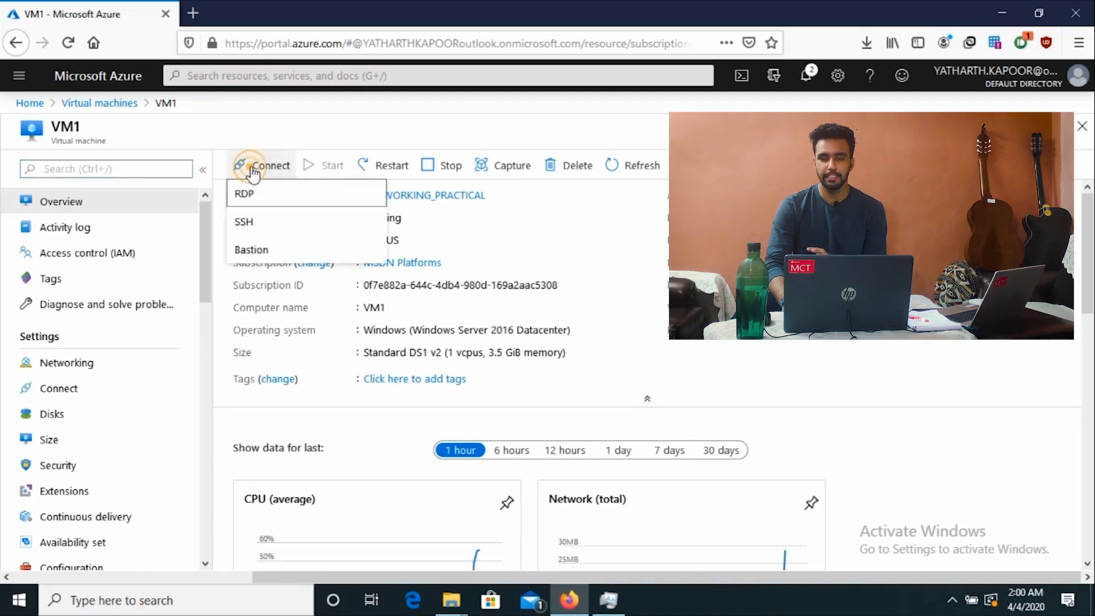
left_click(260, 201)
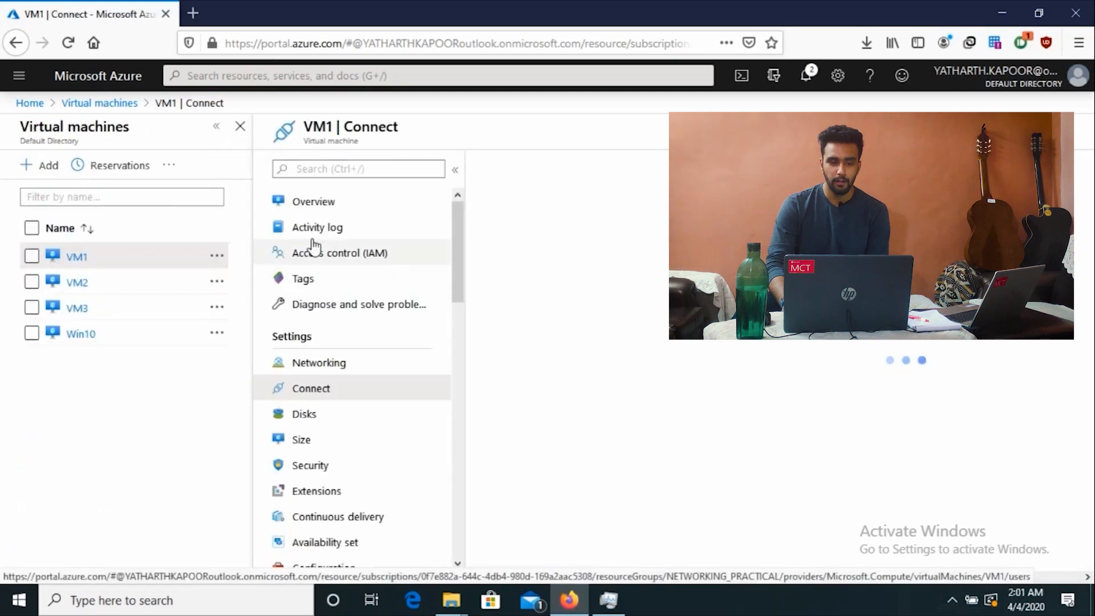
left_click(547, 401)
key("Return")
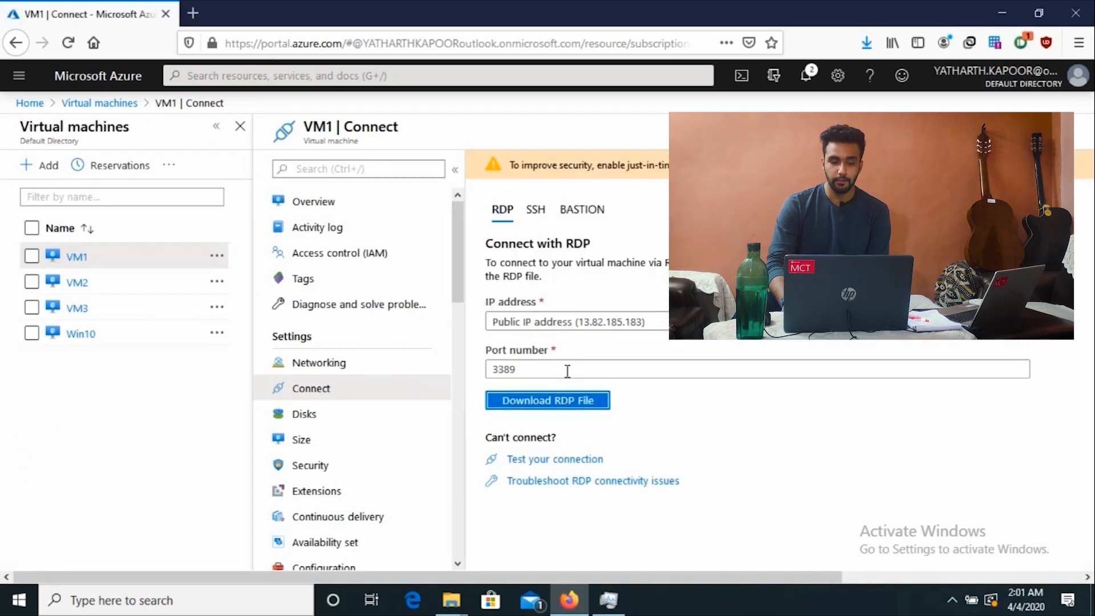
left_click(654, 385)
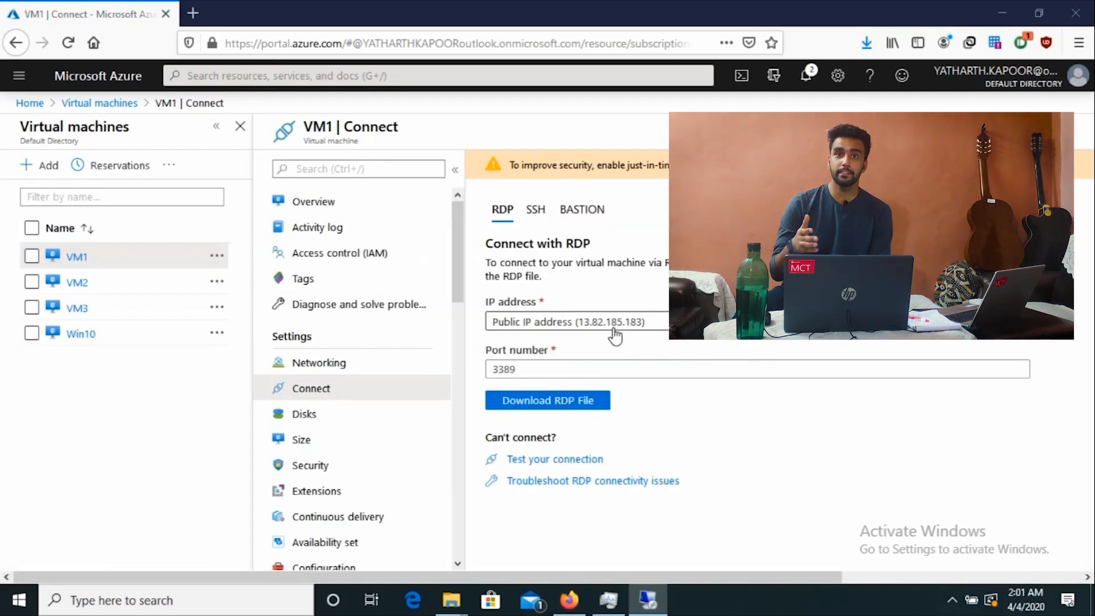
Step: Sign in with a different account using the administrator credentials and accept the certificate warning
left_click(416, 379)
left_click(488, 472)
type("student")
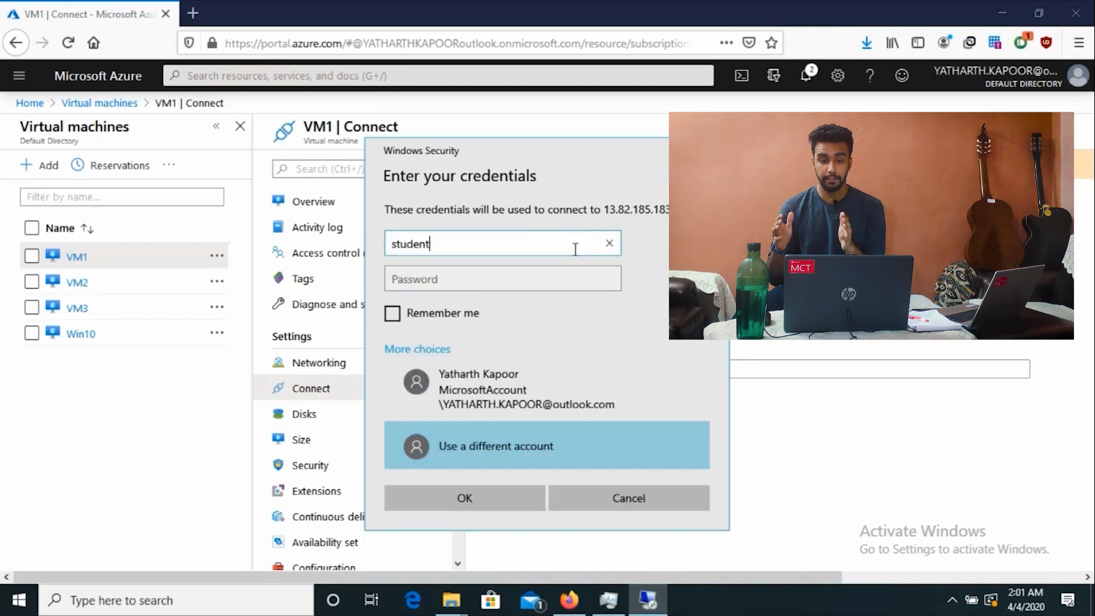
key("Tab")
type("Password@123")
left_click(472, 498)
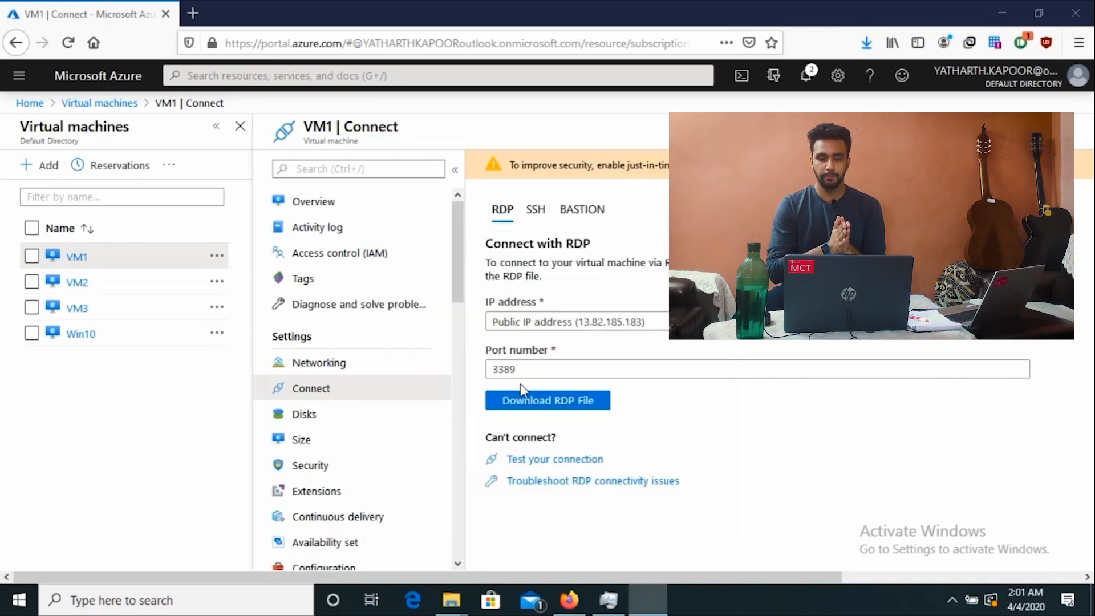
left_click(591, 425)
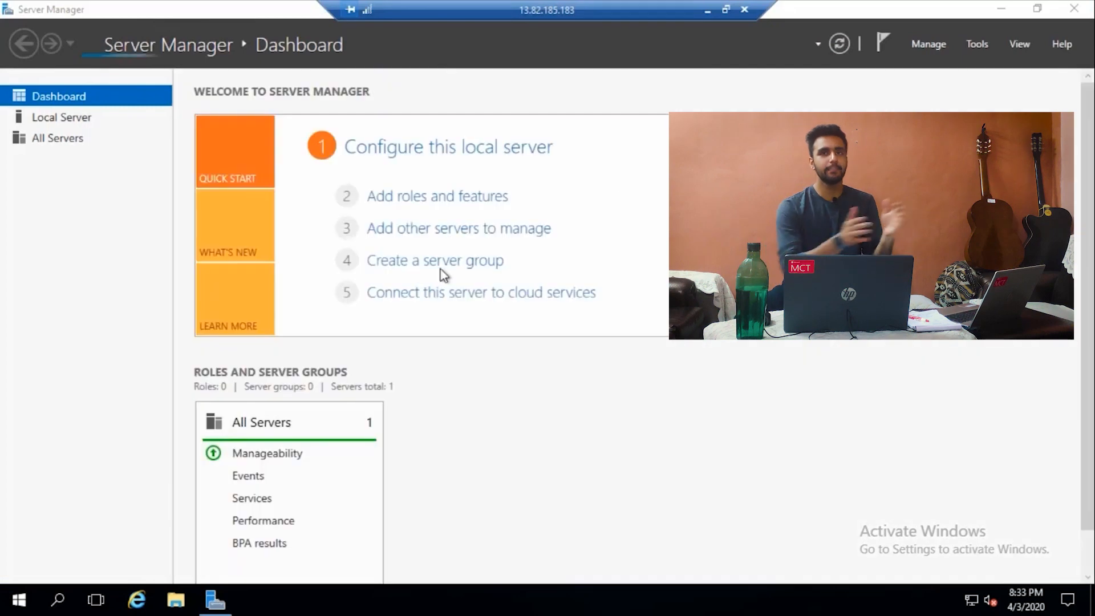
Step: Hide Server Manager and open an administrator Command Prompt on the remote VM
left_click(1001, 8)
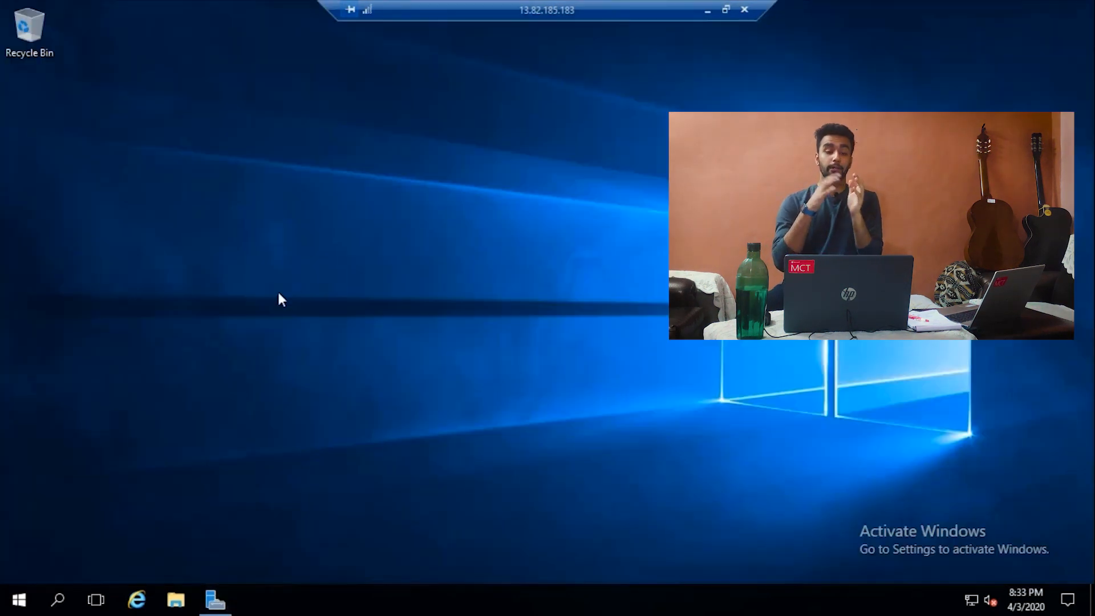
right_click(17, 599)
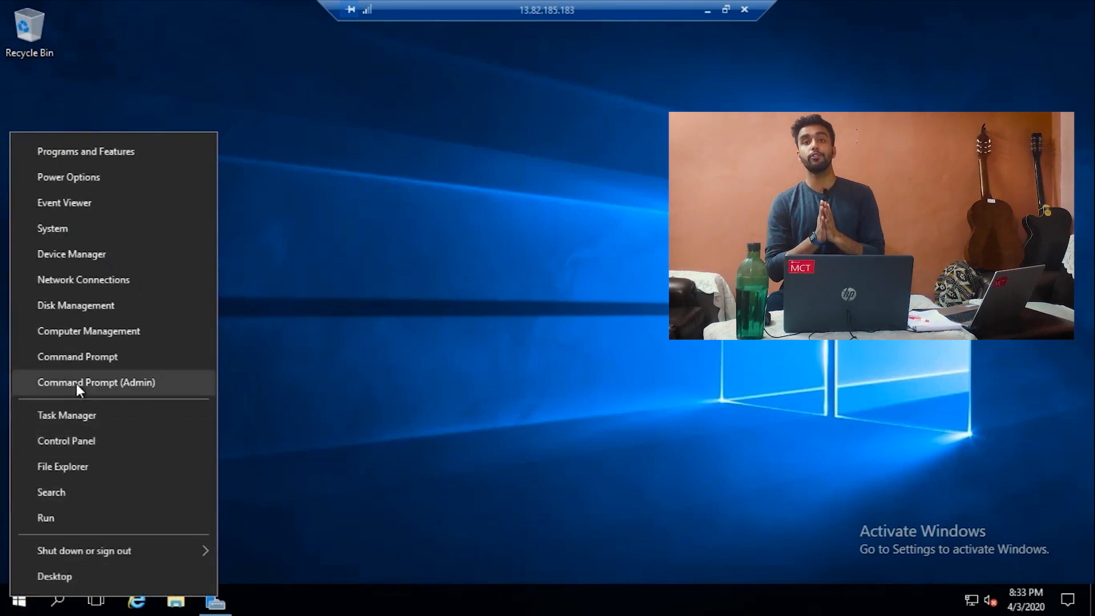
left_click(111, 358)
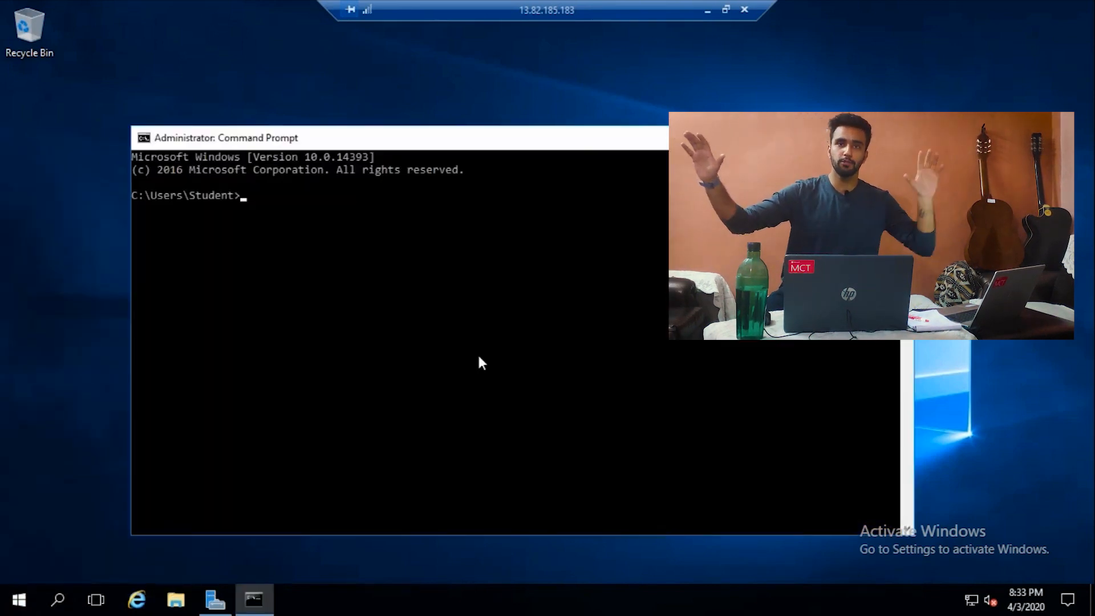
Step: Run ping 10.1.1.4 instead of VM2 and see the request time out
type("ping")
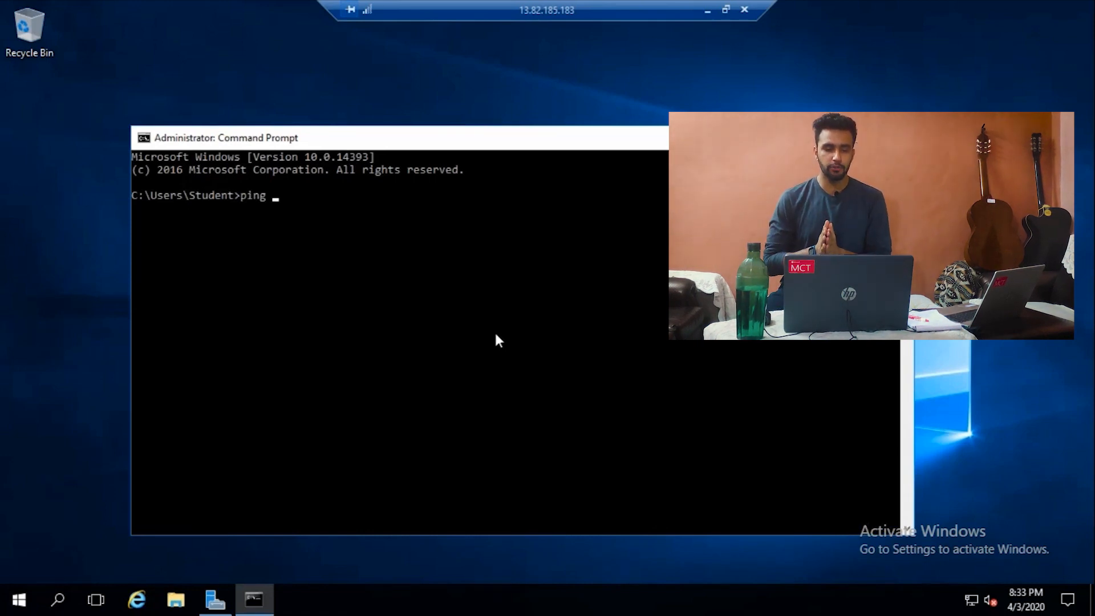
type(" VM2")
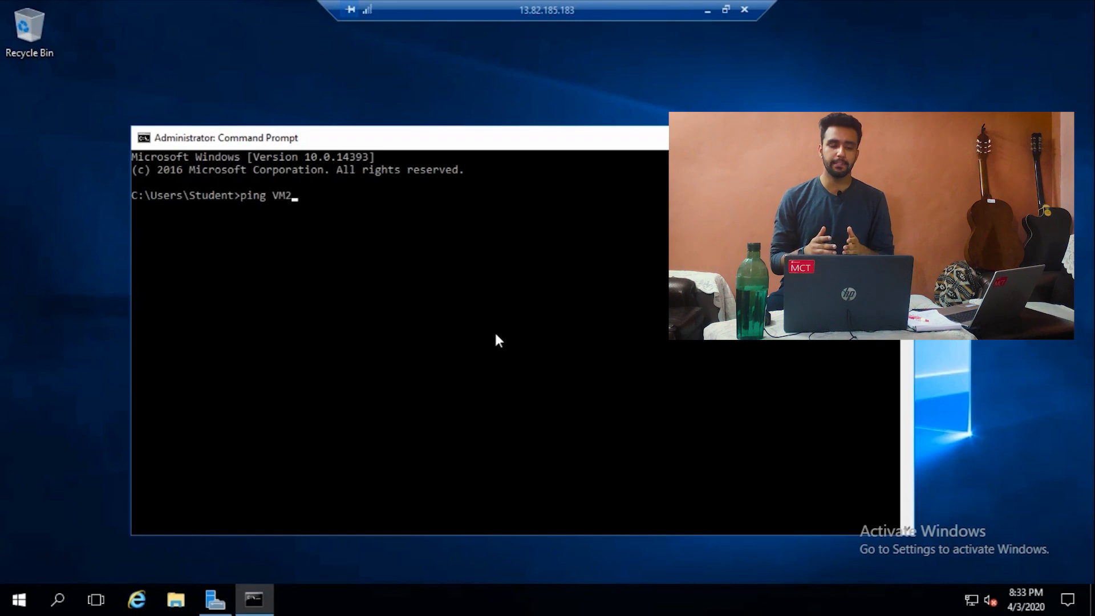
key("BackSpace")
key("BackSpace")
key("BackSpace")
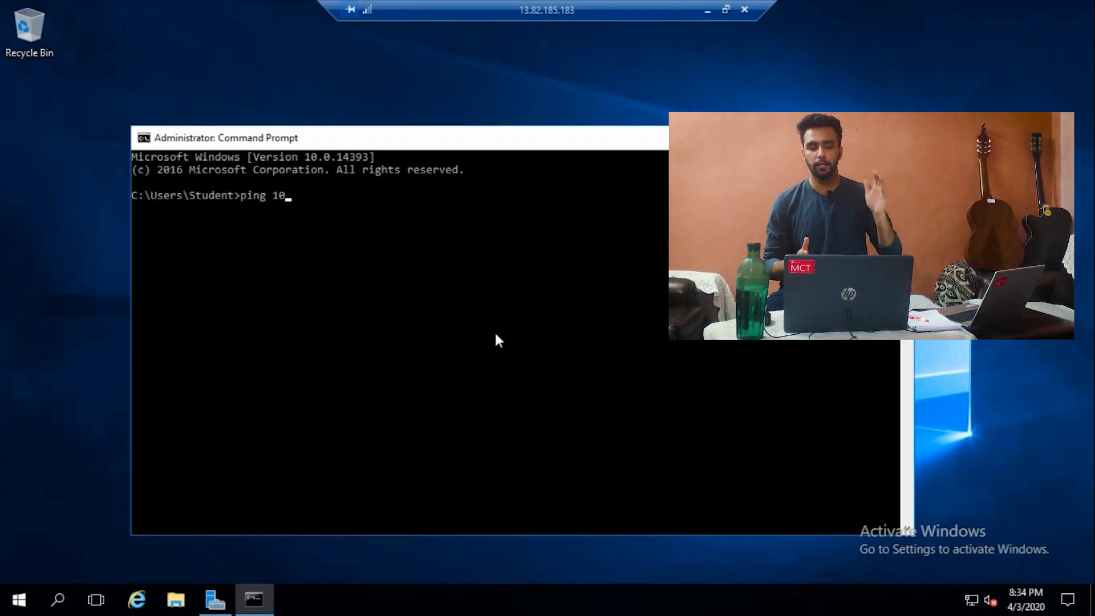
type("10.1.1")
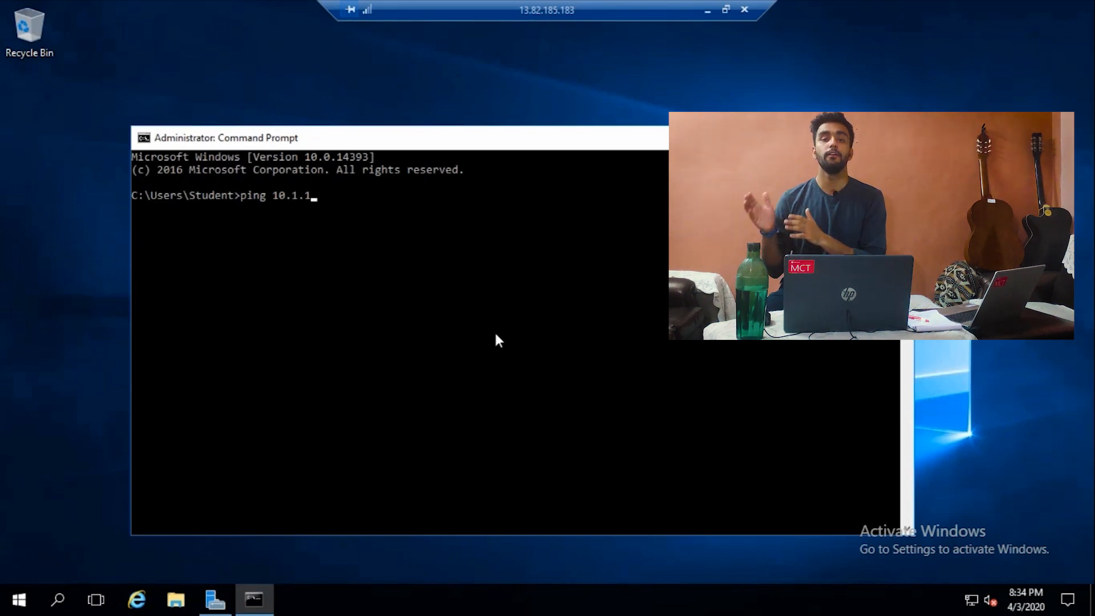
type(".4")
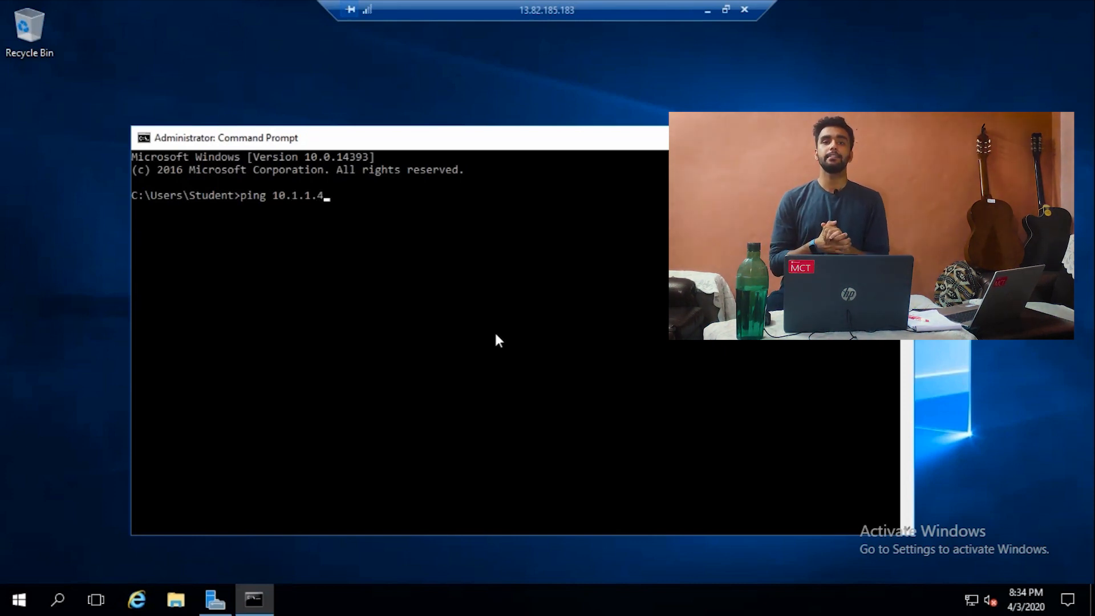
key("Return")
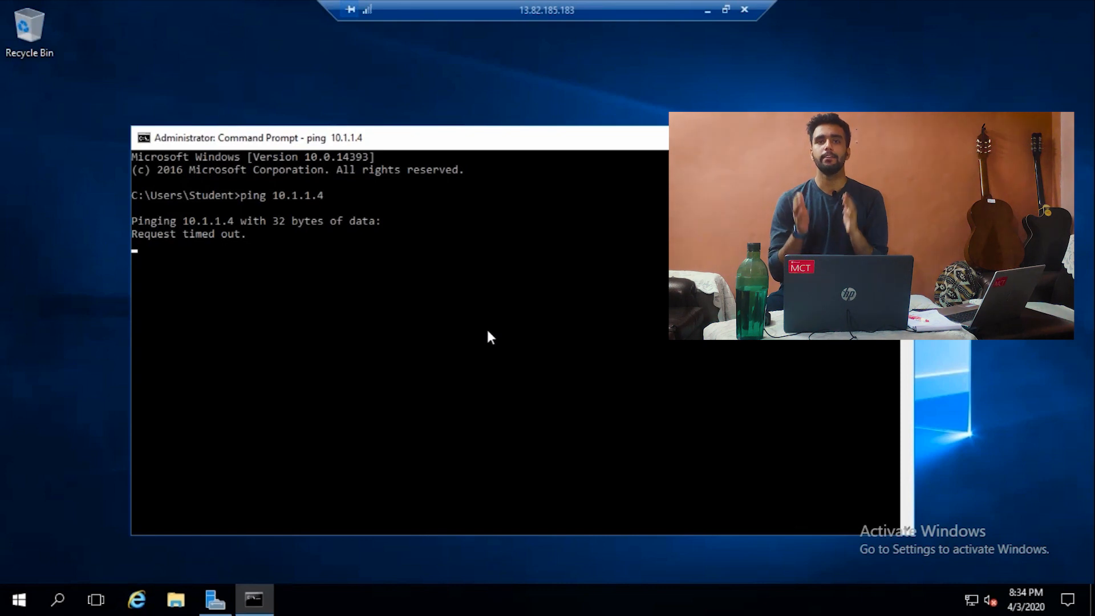
Step: Confirm VM2 is Running on its portal overview, then go back to the remote session's finished ping
left_click(707, 13)
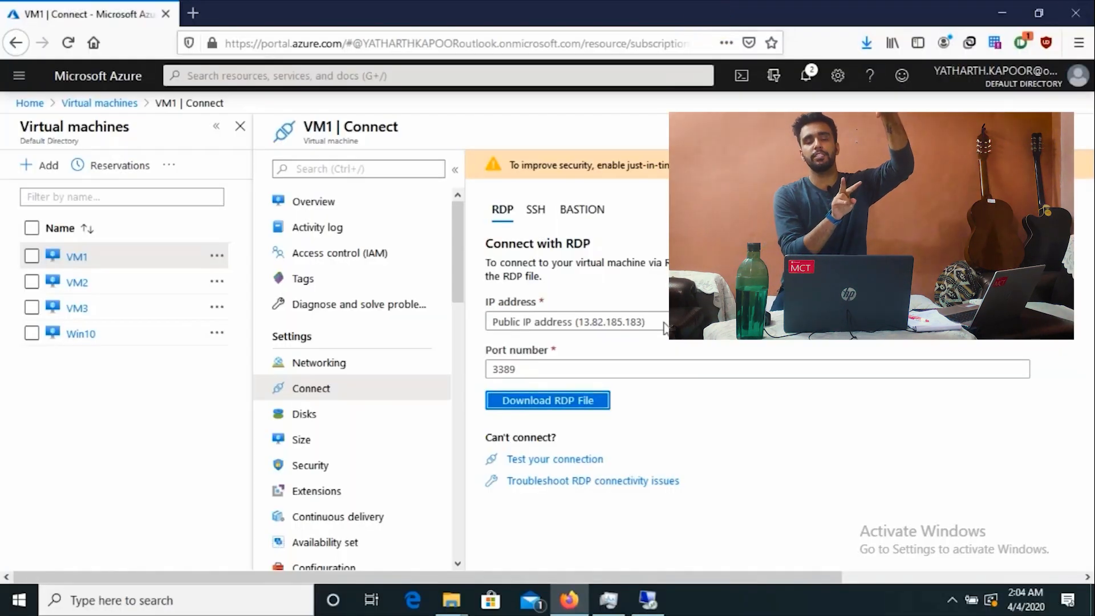
left_click(77, 282)
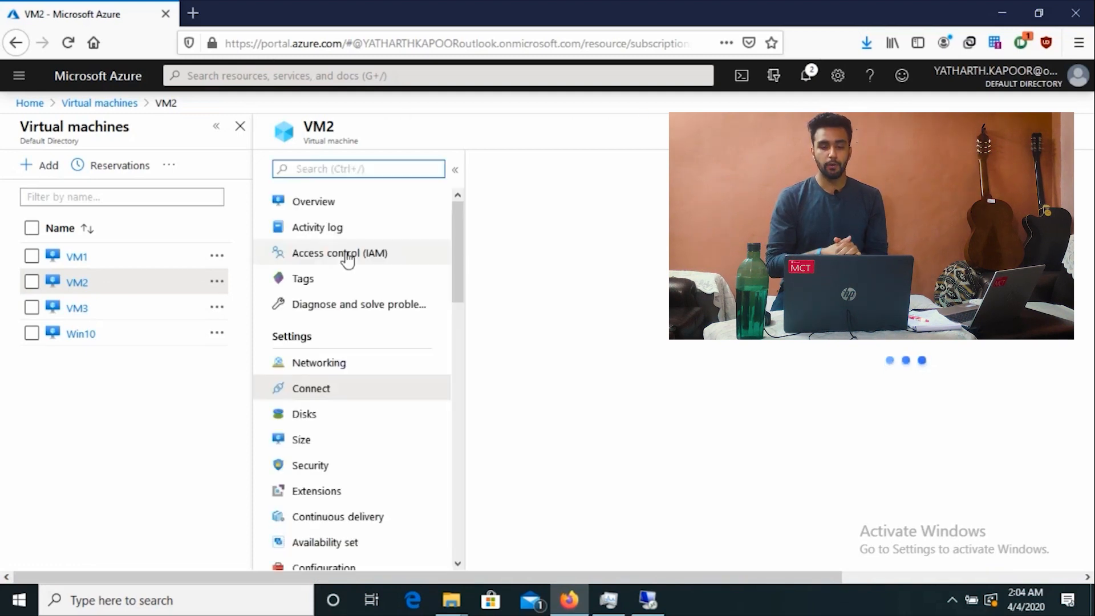
left_click(324, 201)
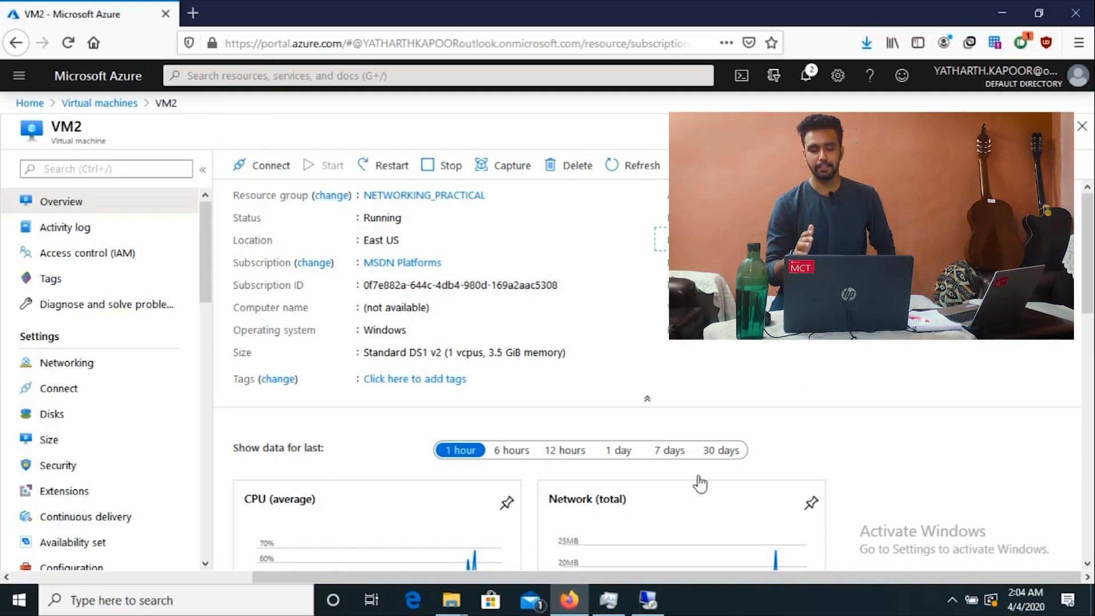
left_click(648, 600)
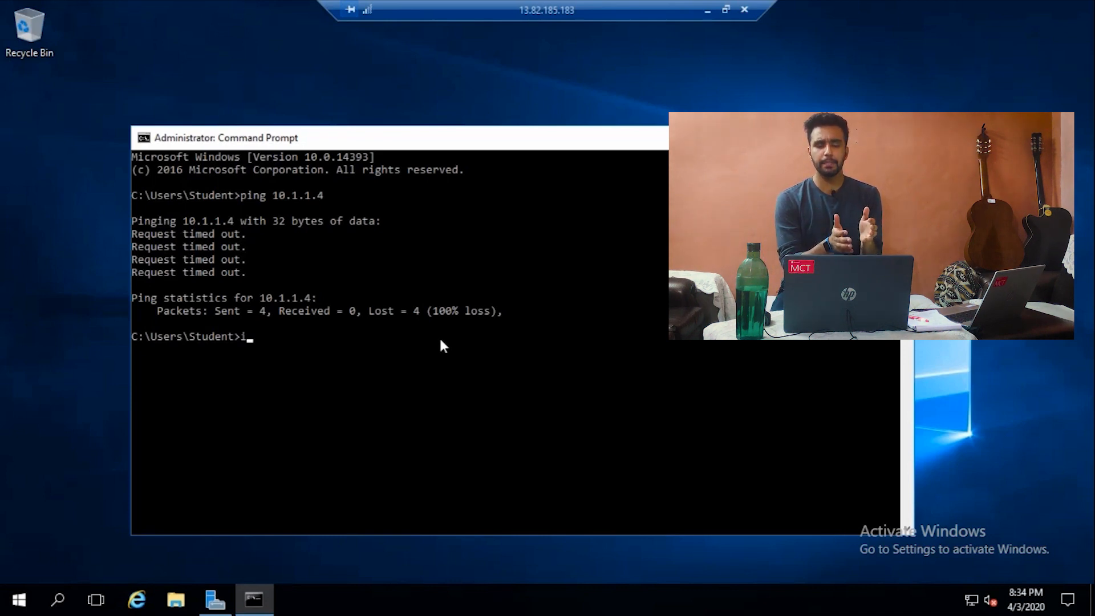
Step: Run ipconfig and highlight IPv4 10.1.0.4, then close Command Prompt and minimize the remote session
type("pconfig")
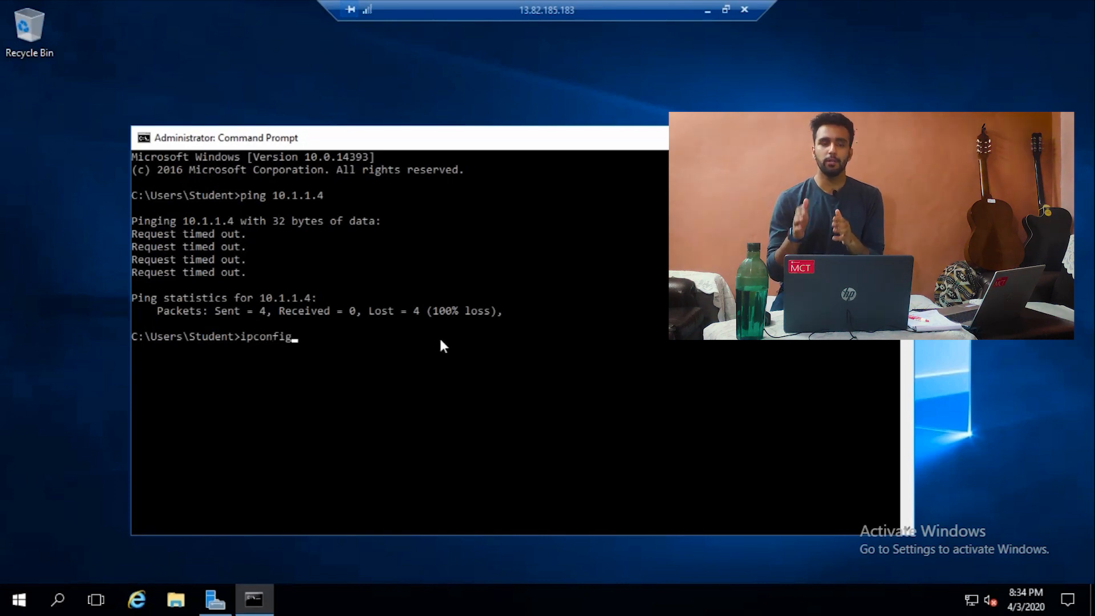
key("Return")
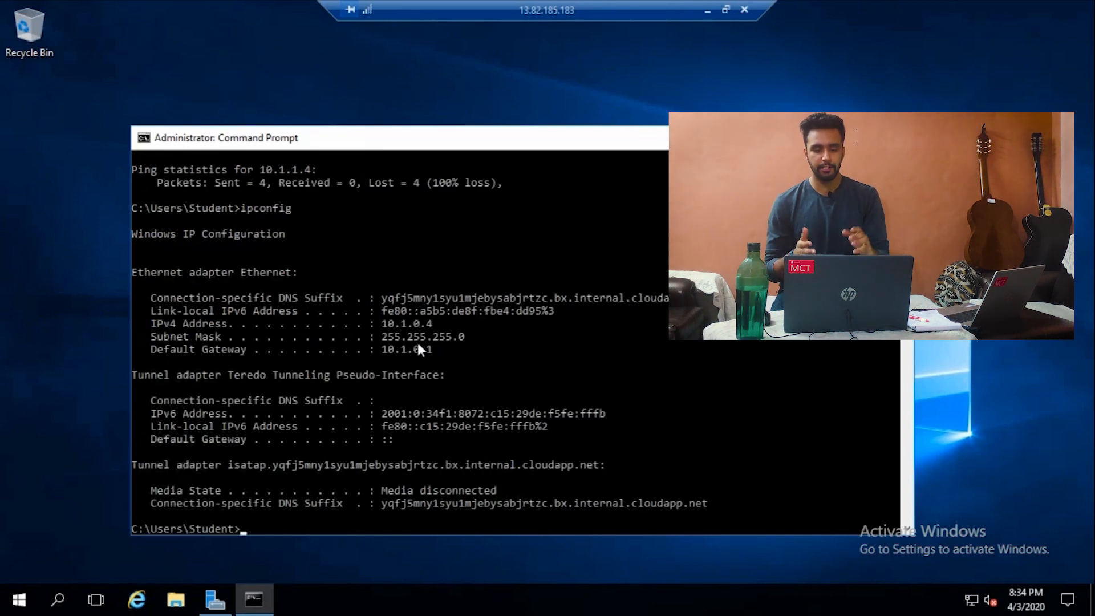
left_click_drag(377, 323, 423, 324)
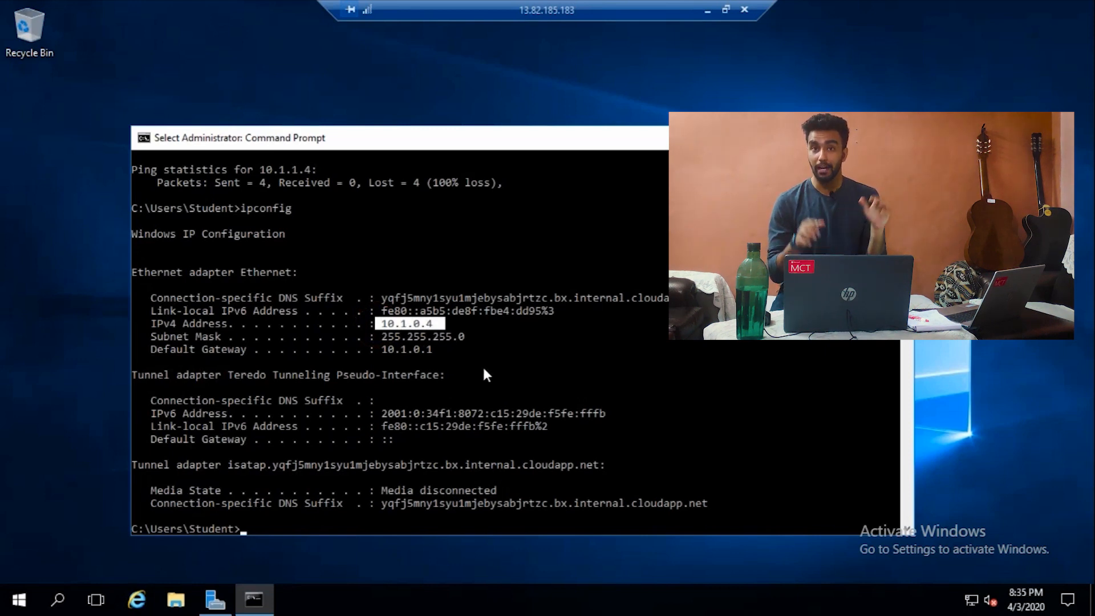
scroll(482, 367, "down", 3)
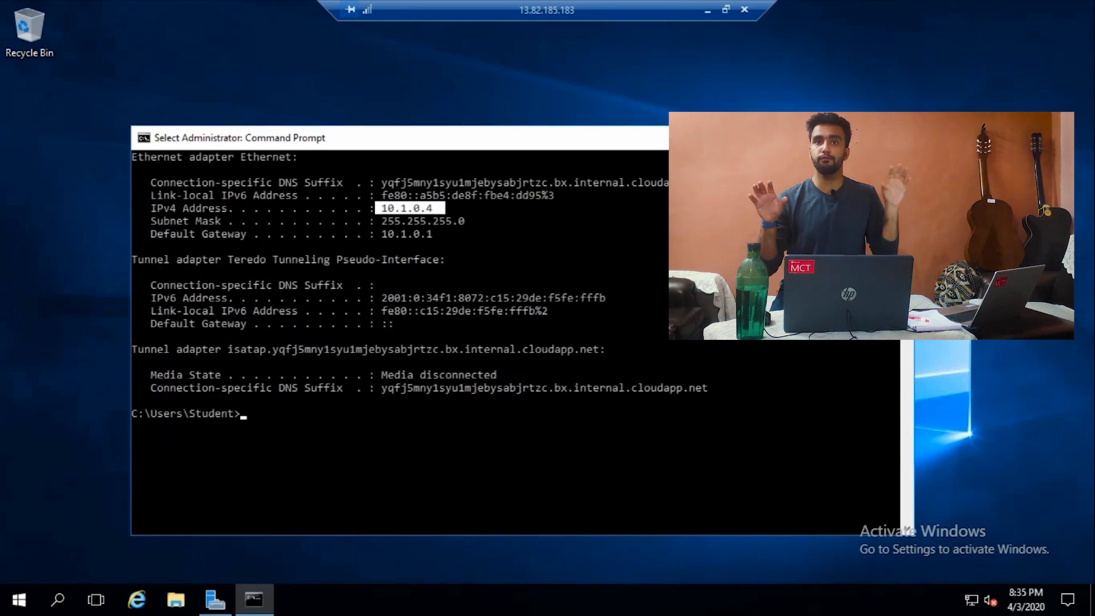
left_click(901, 138)
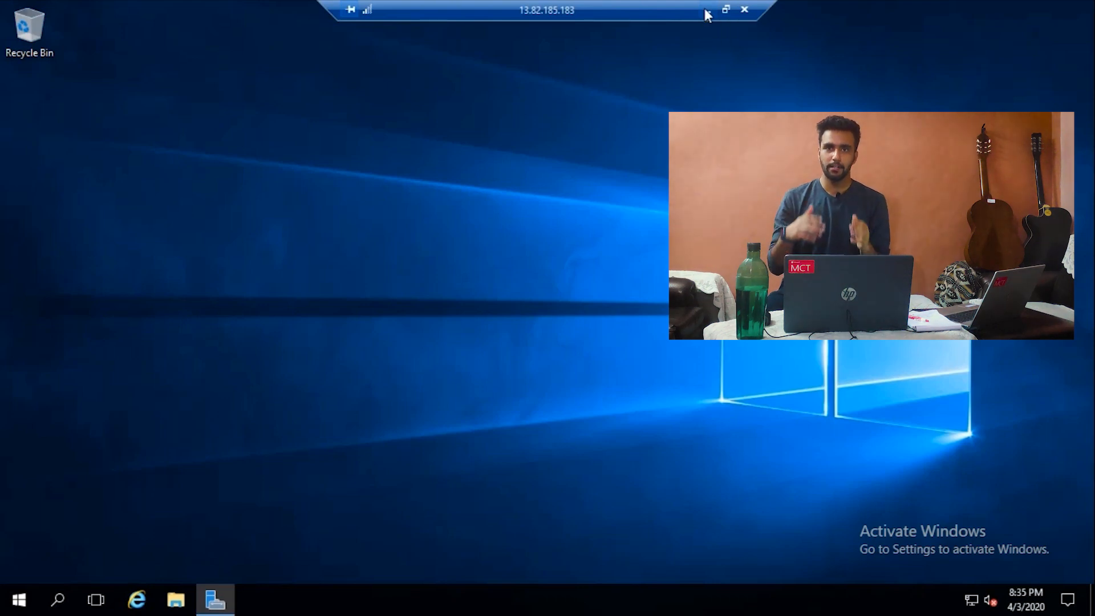
left_click(707, 16)
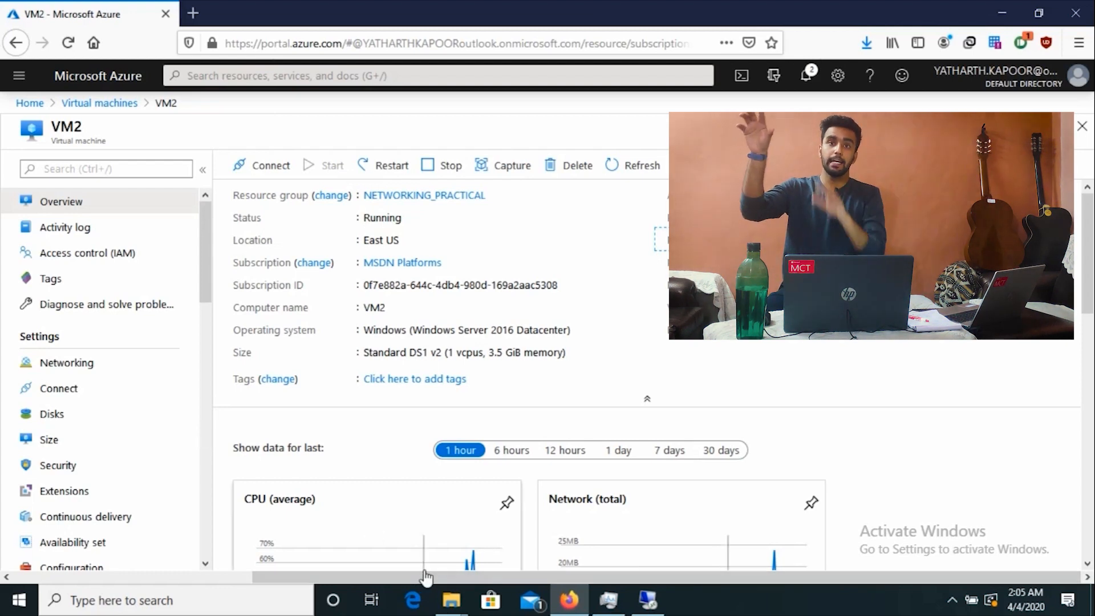
Step: Open the Virtual networks list from Azure Home, showing ClientVM-vnet, ClientVMvnet487, VNET_1 and VNET_2
key("super")
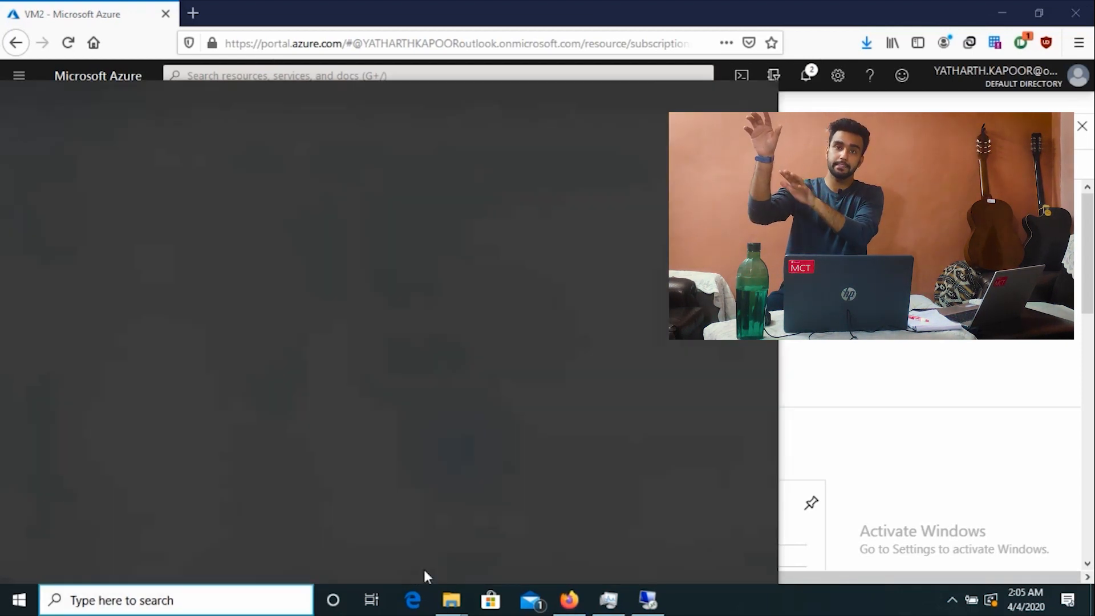
key("Escape")
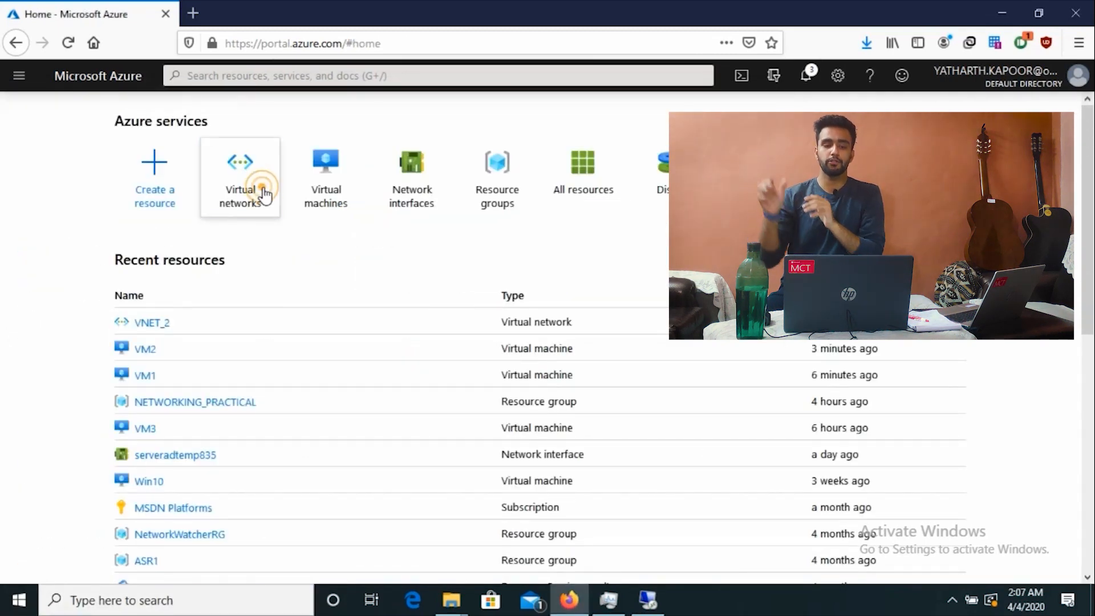
left_click(256, 197)
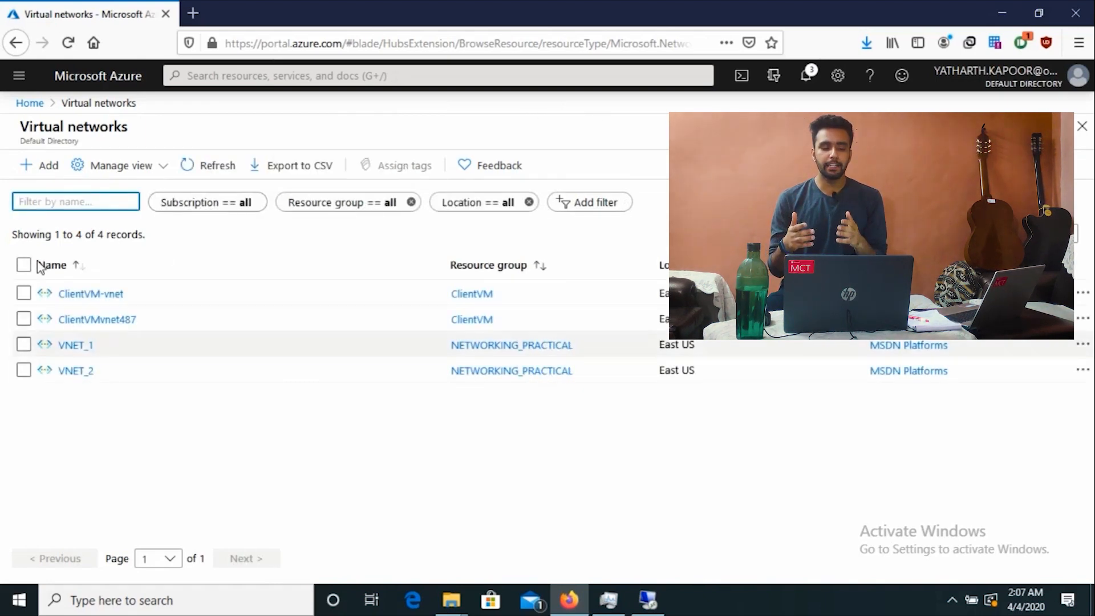
left_click(54, 165)
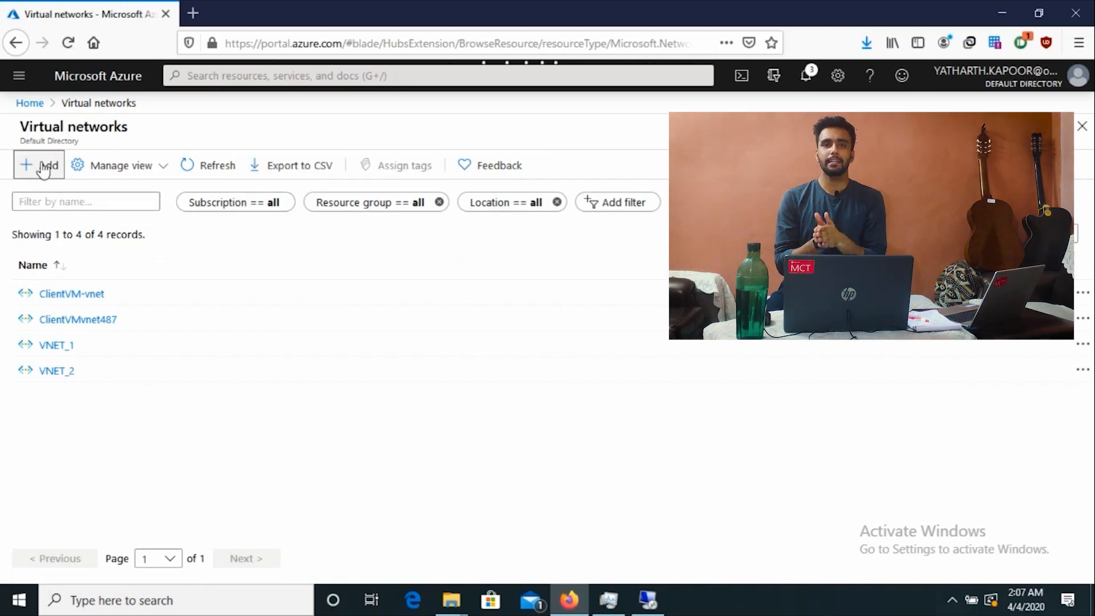
left_click(28, 105)
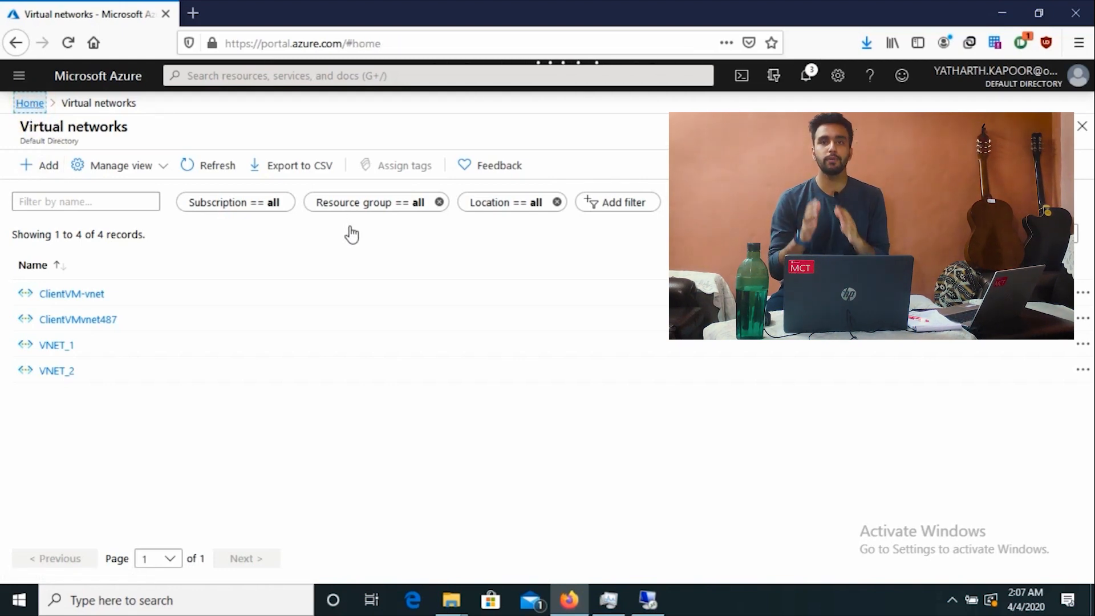
scroll(351, 229, "down", 4)
scroll(351, 229, "up", 4)
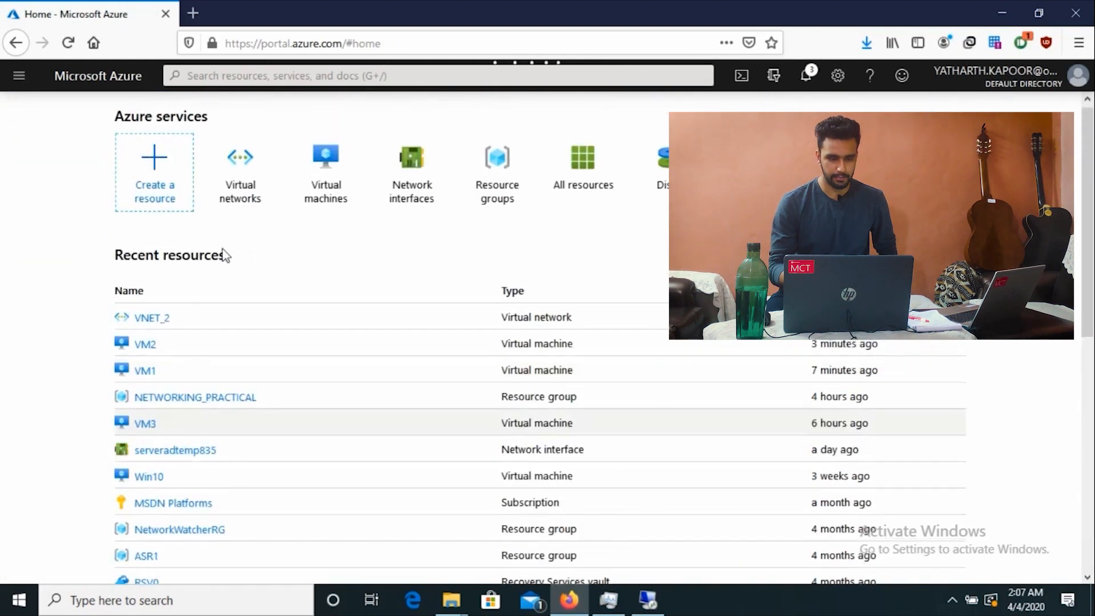
left_click(248, 174)
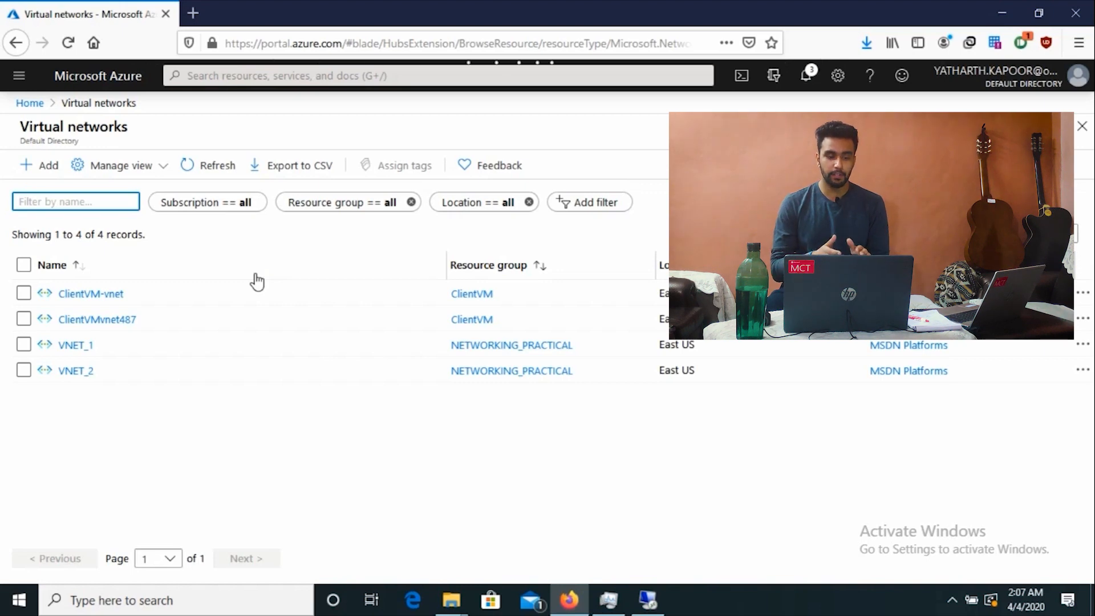
Step: Check VNET_2's address space of 10.2.0.0/16, then return to the portal Home
left_click(24, 372)
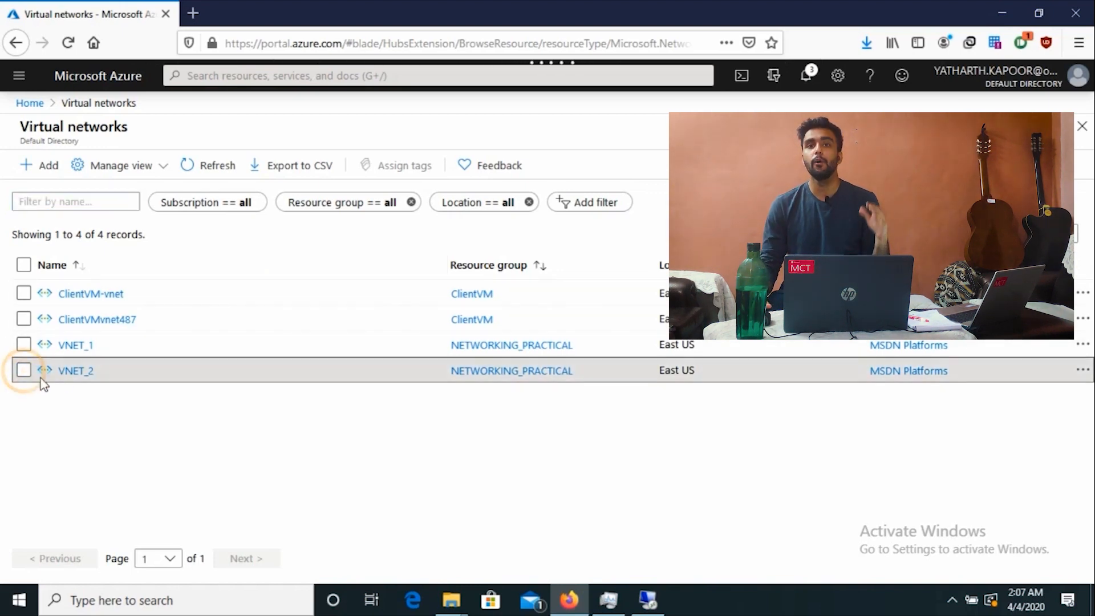
left_click(78, 375)
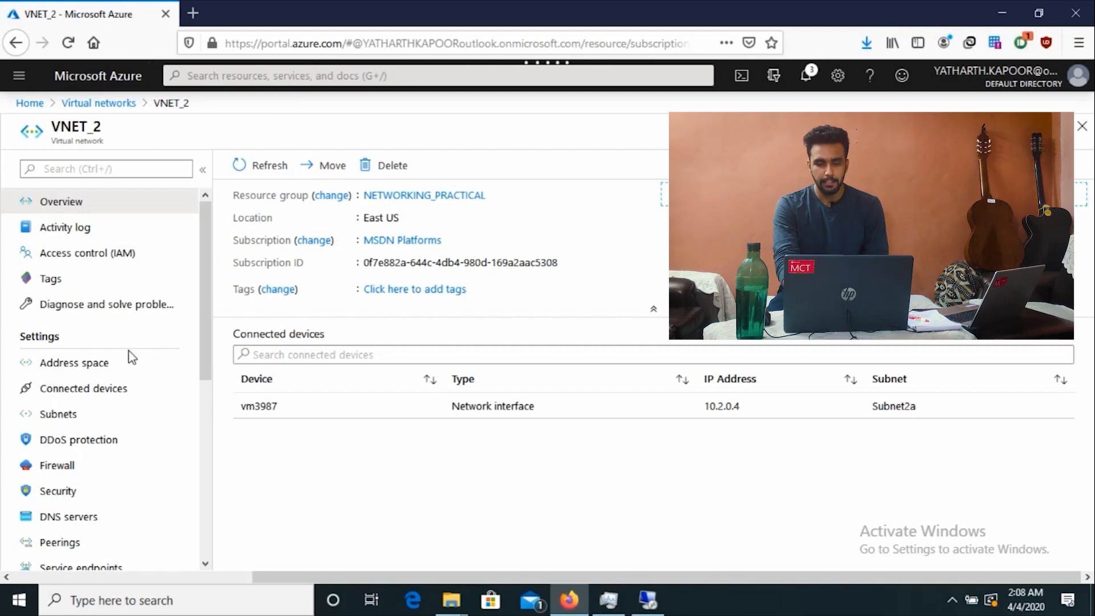
left_click(90, 368)
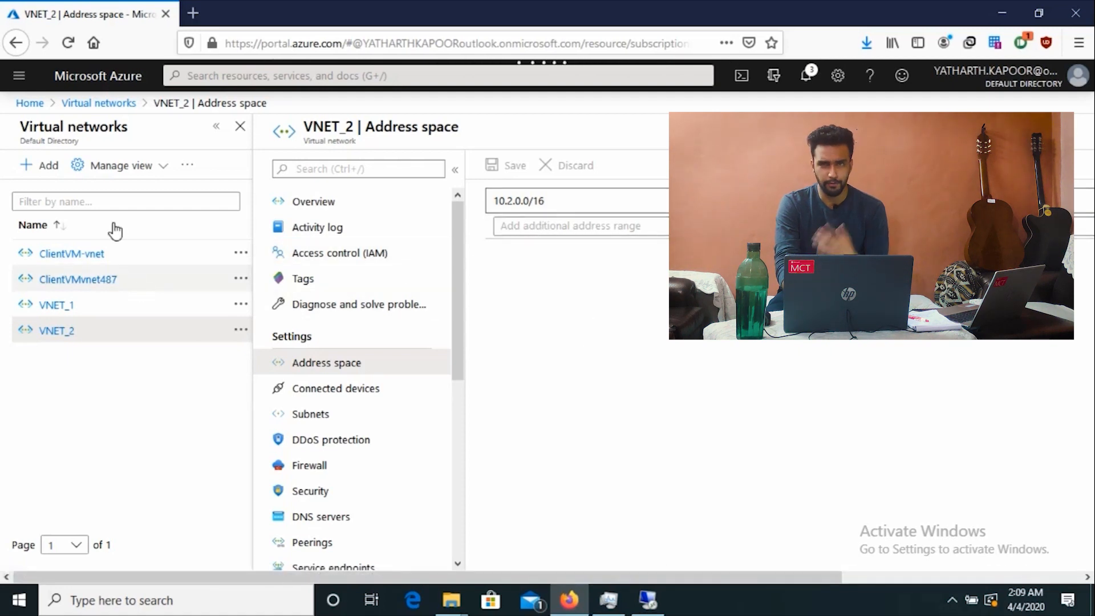
left_click(30, 103)
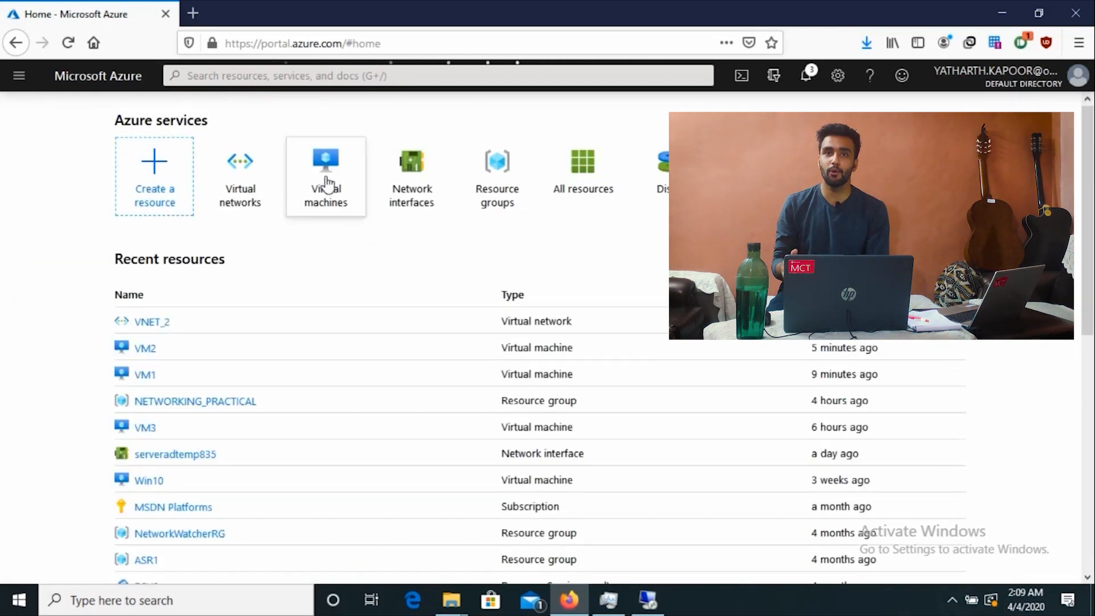
Step: Open VM3 from the Virtual machines list, showing it Stopped (deallocated)
left_click(326, 194)
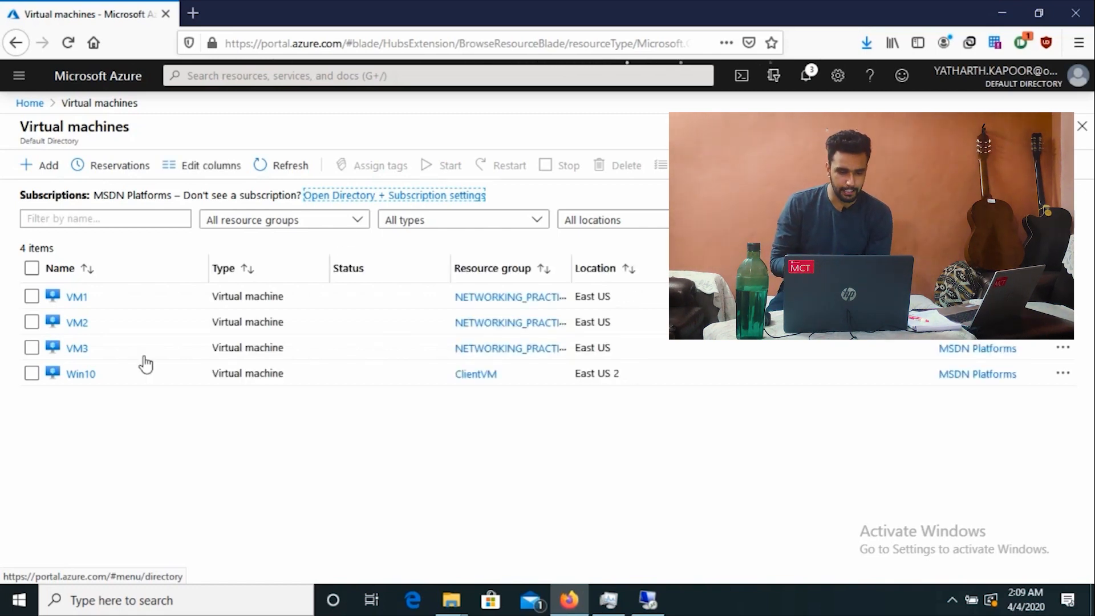
left_click(82, 350)
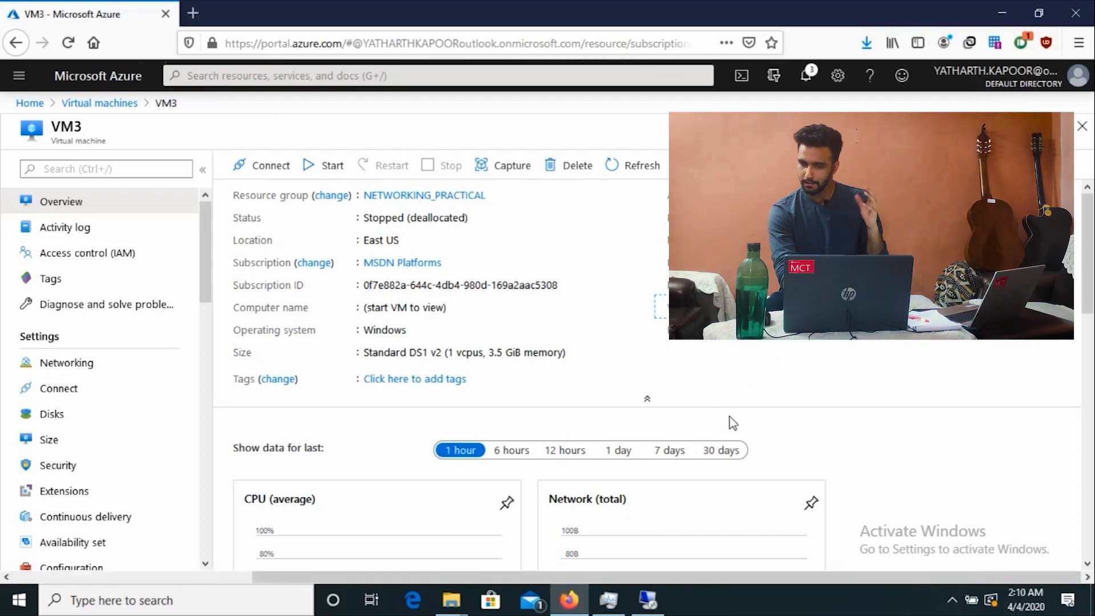
Step: Start VM3, see it listed as Updating, then bring back the remote desktop session
left_click(619, 388)
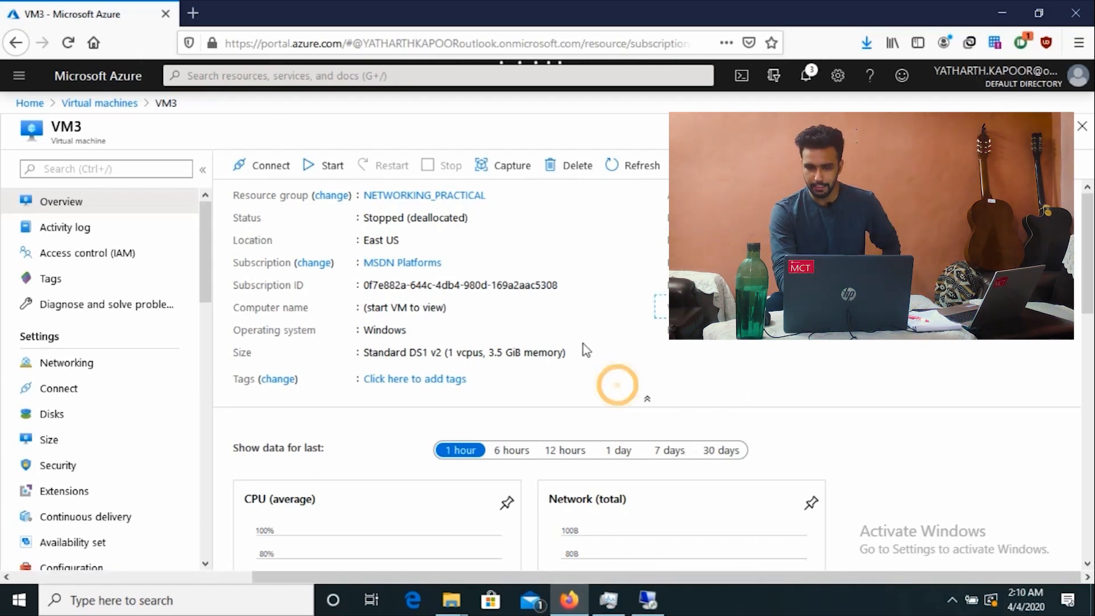
left_click(333, 168)
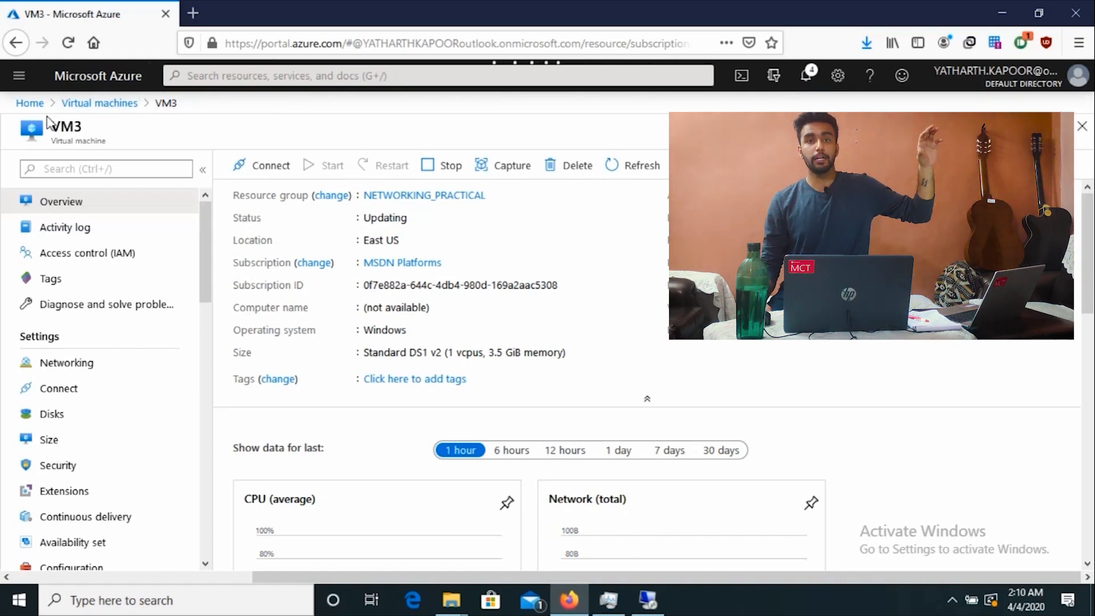
left_click(94, 103)
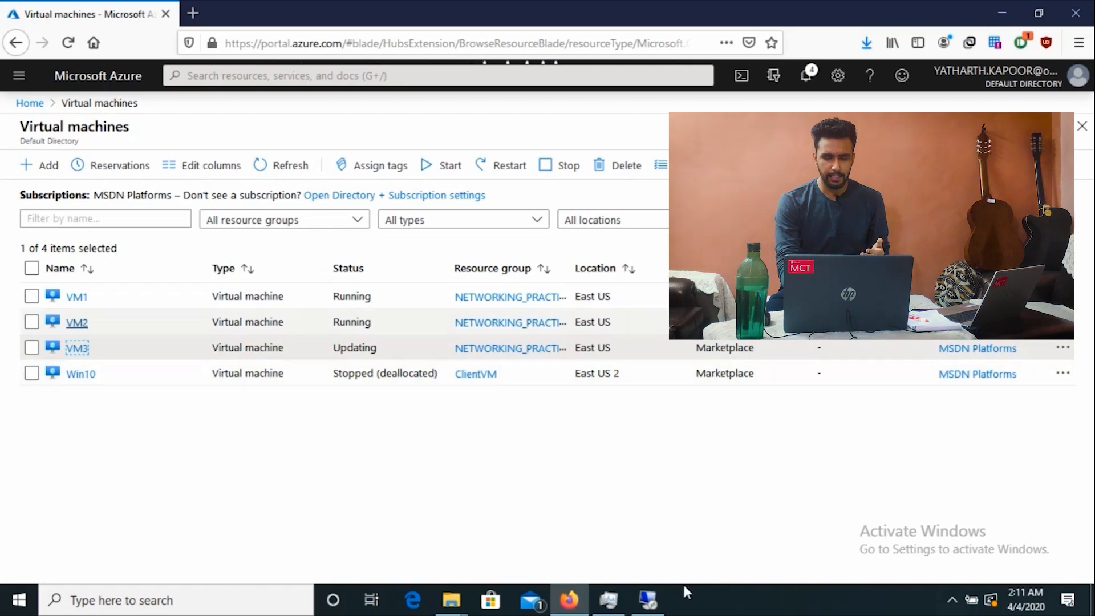
left_click(640, 608)
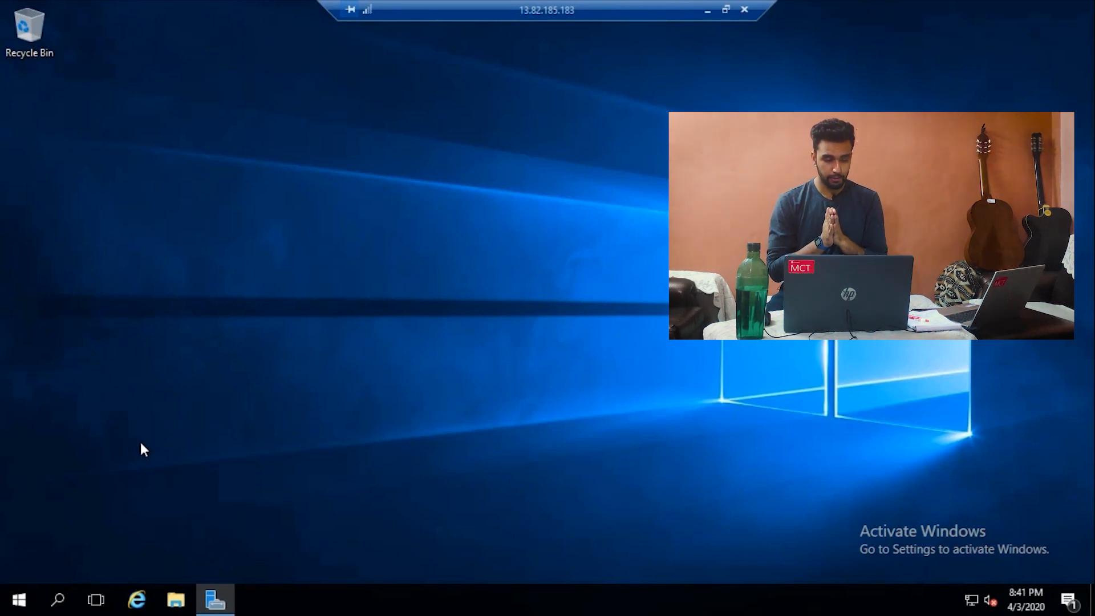
Step: Open a Command Prompt on the remote VM and run ipconfig
key("super")
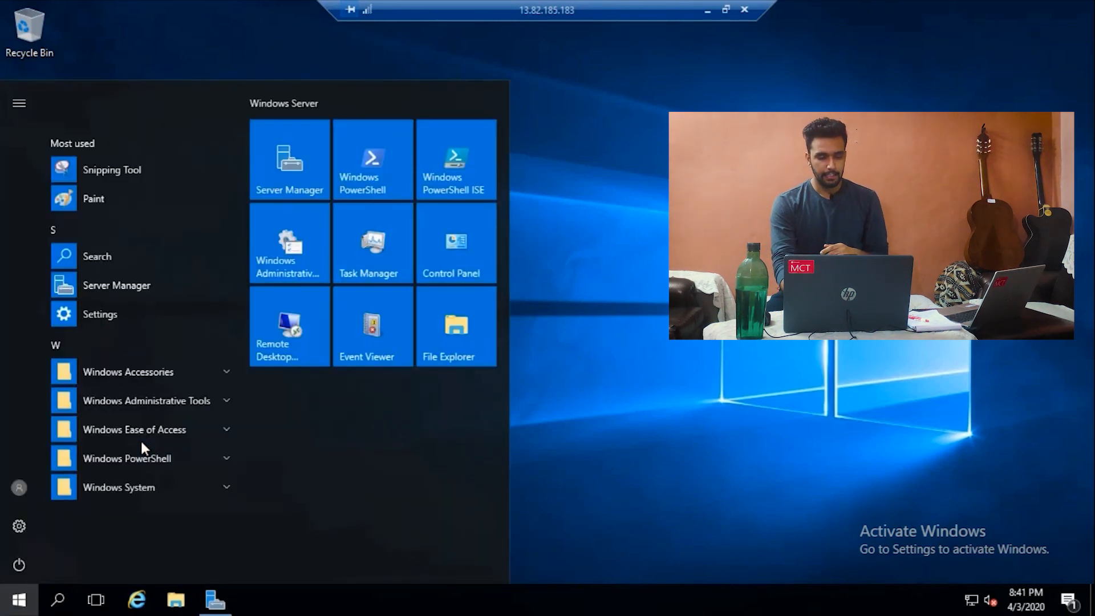
left_click(662, 432)
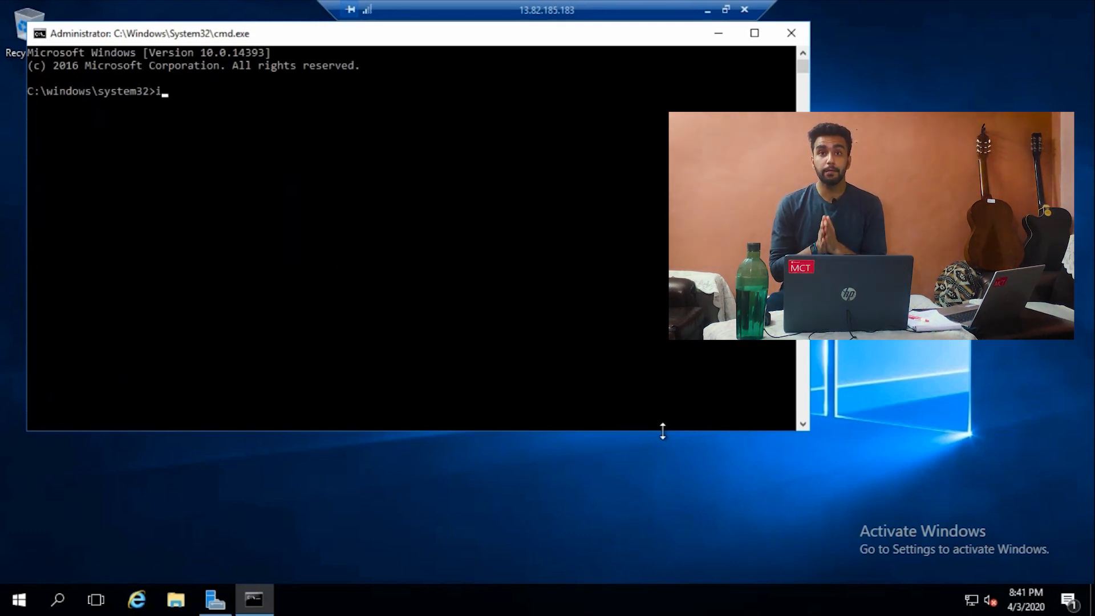
type("onfig")
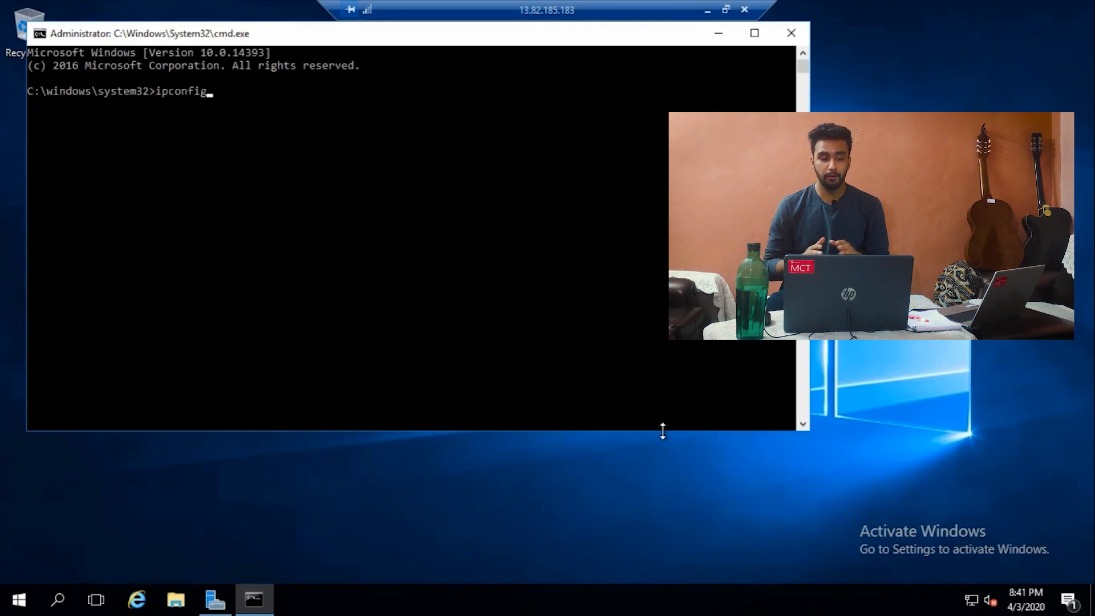
key("Return")
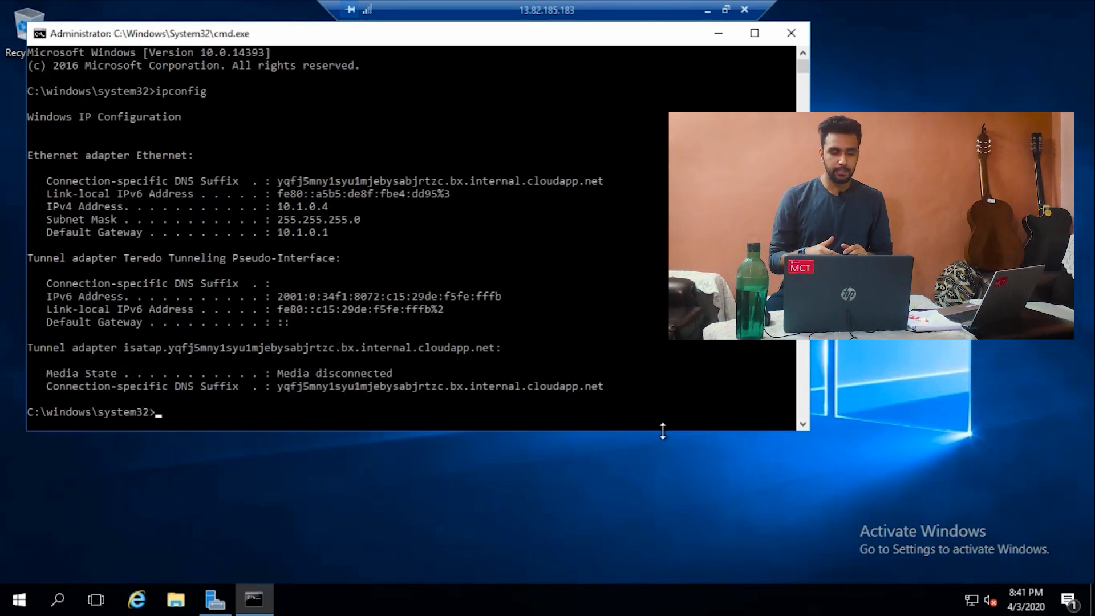
Step: Copy the IPv4 address 10.1.0.4, then clear the window with cls
left_click_drag(354, 206, 278, 206)
key("ctrl+c")
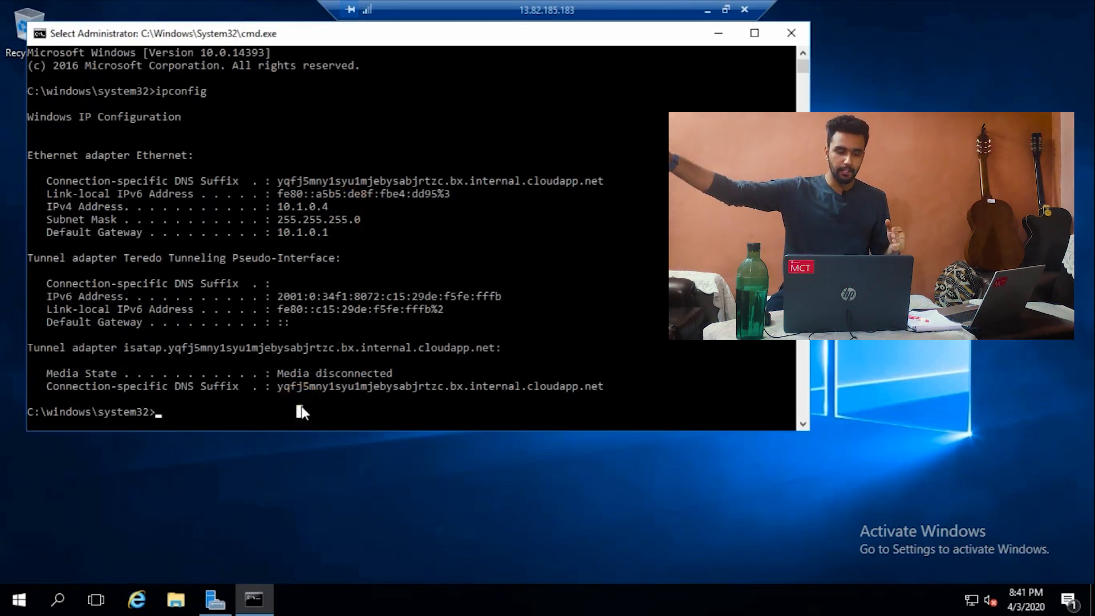
type("cls")
key("Return")
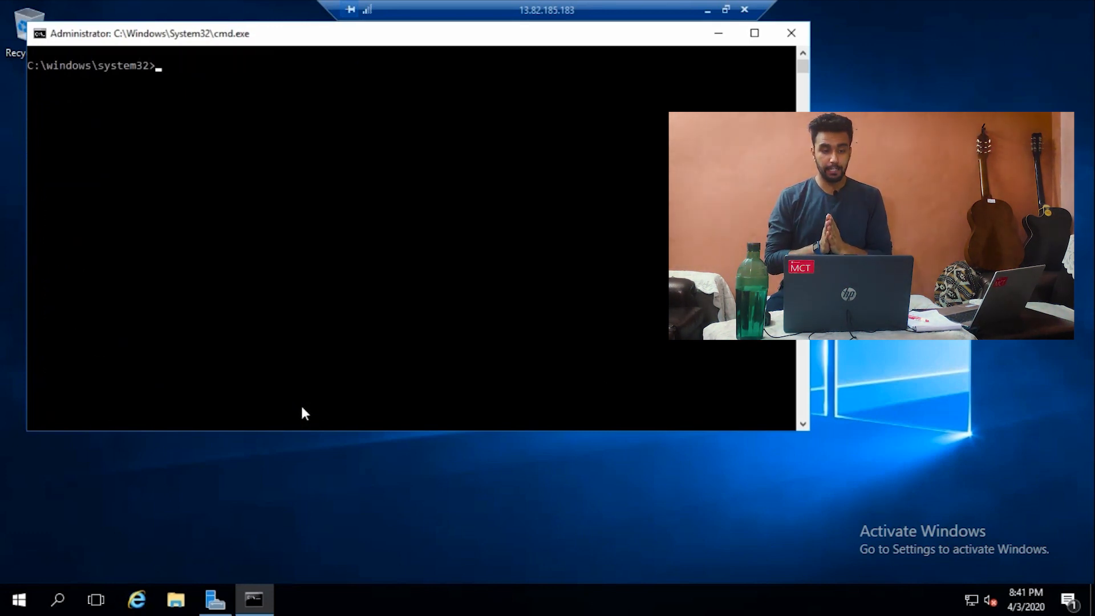
Step: Ping VM3 at 10.2.0.4, see all four requests time out, then close Command Prompt
type("ping")
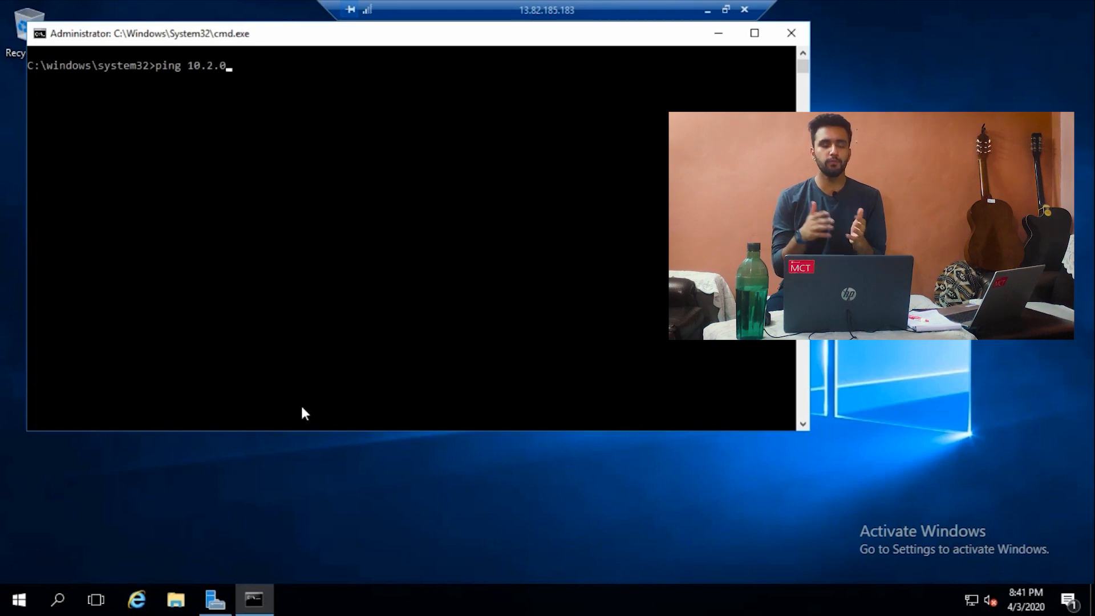
type("10.2.0.4")
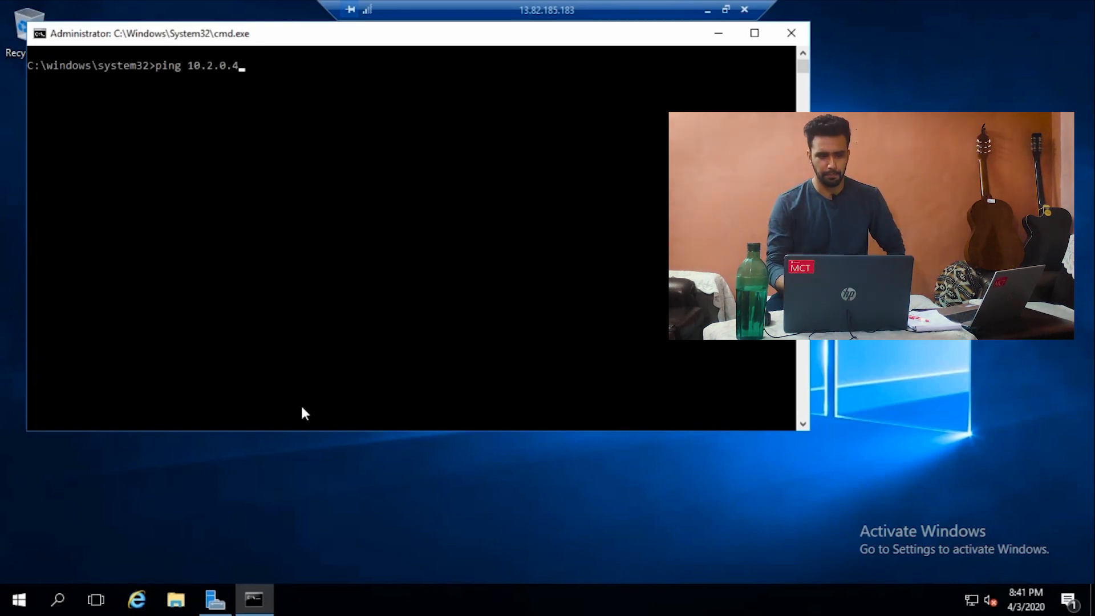
type(" (")
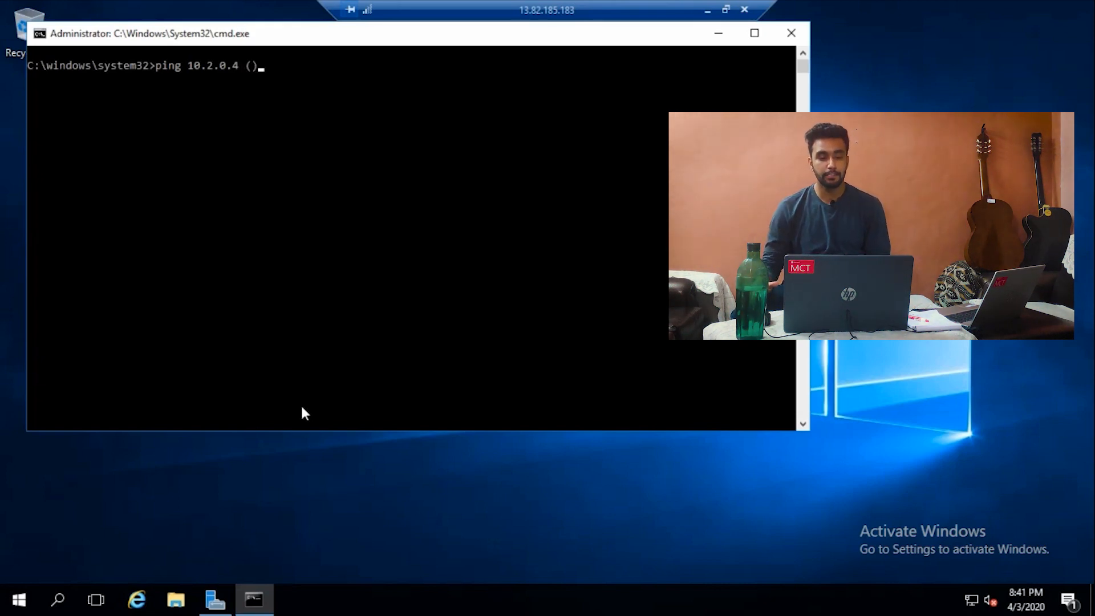
type("VM)")
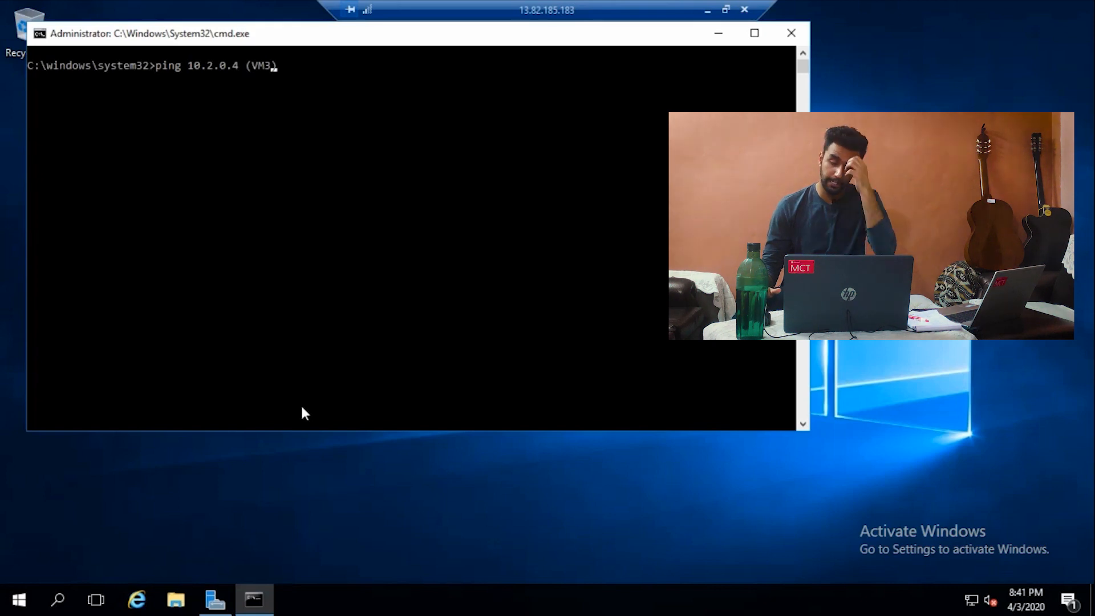
key("BackSpace")
key("BackSpace")
key("BackSpace")
key("BackSpace")
key("BackSpace")
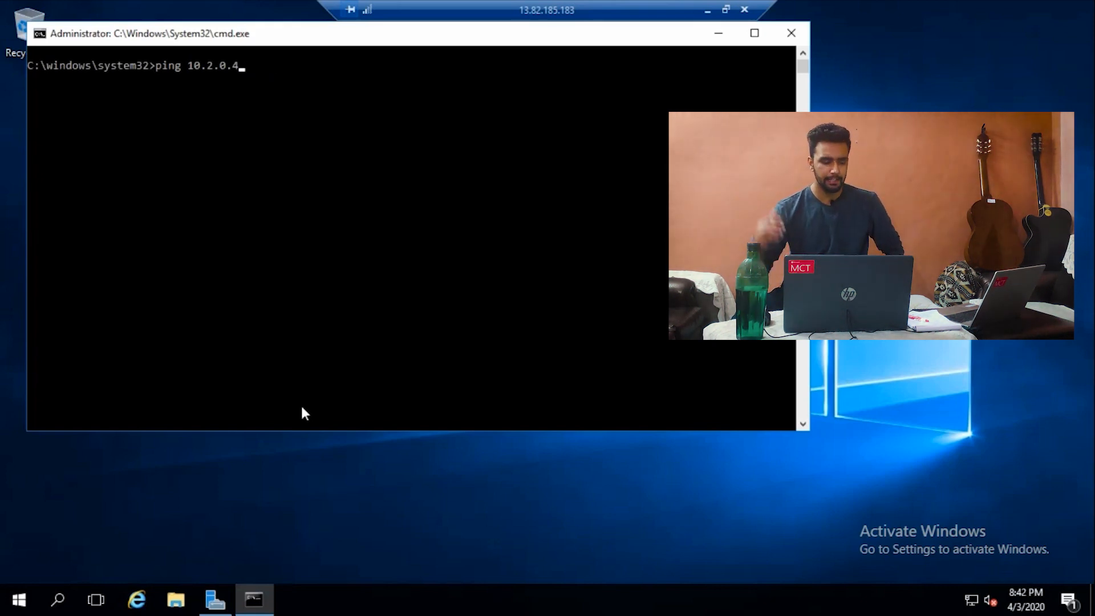
key("Return")
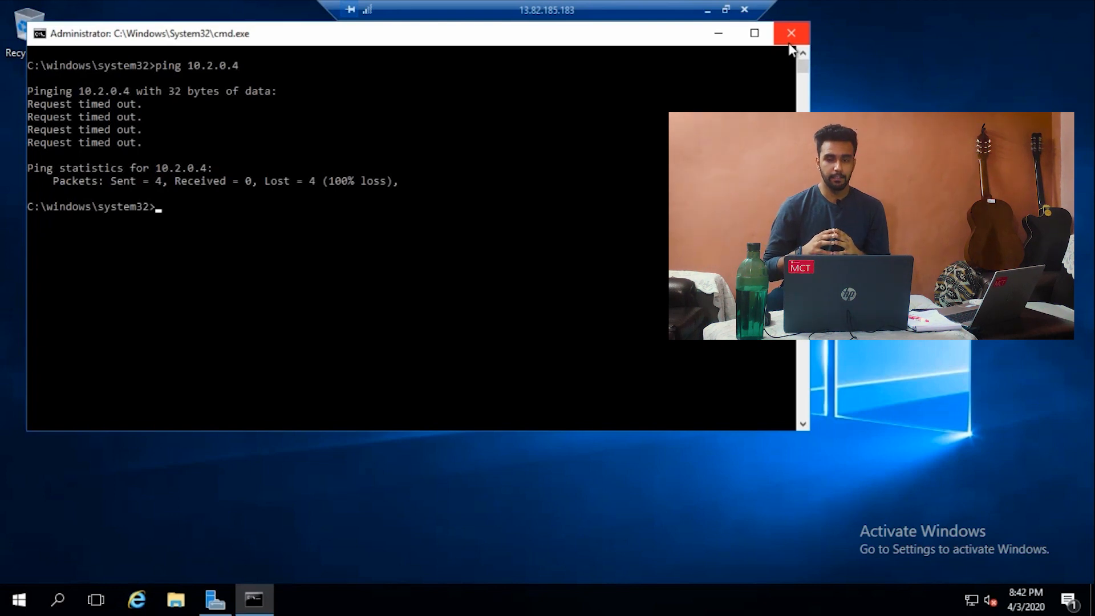
left_click(790, 40)
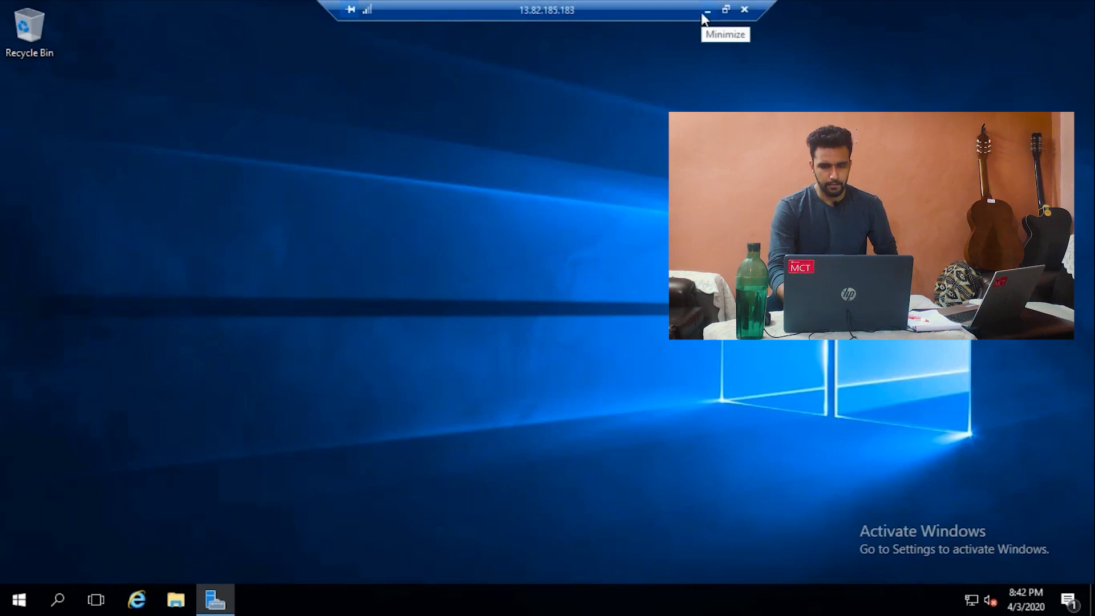
Step: Minimize the remote session and open Virtual networks from the Azure Home page
left_click(705, 12)
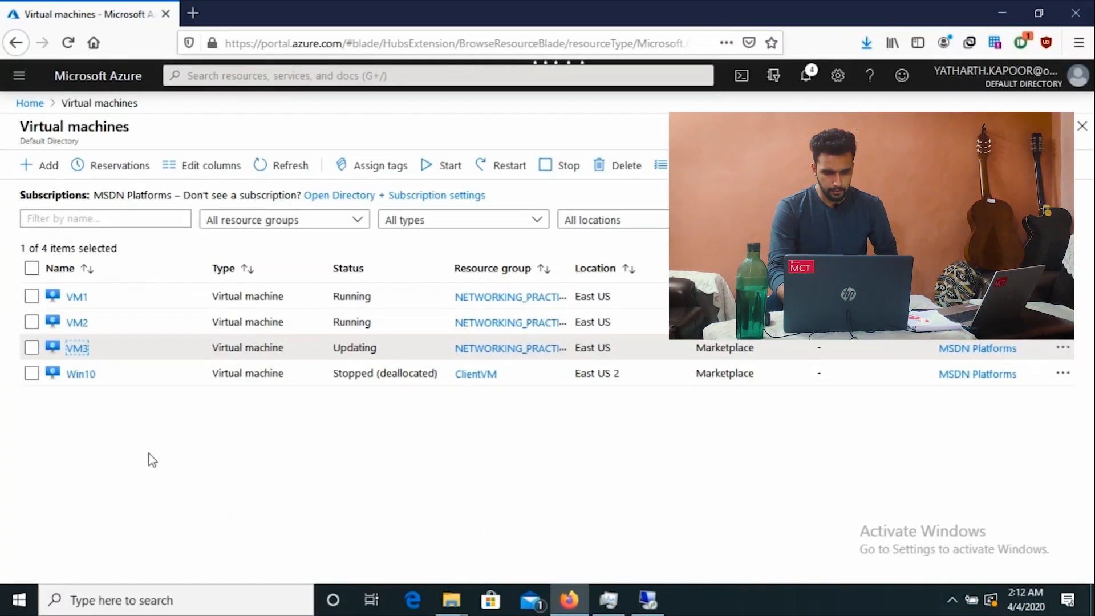
left_click(30, 104)
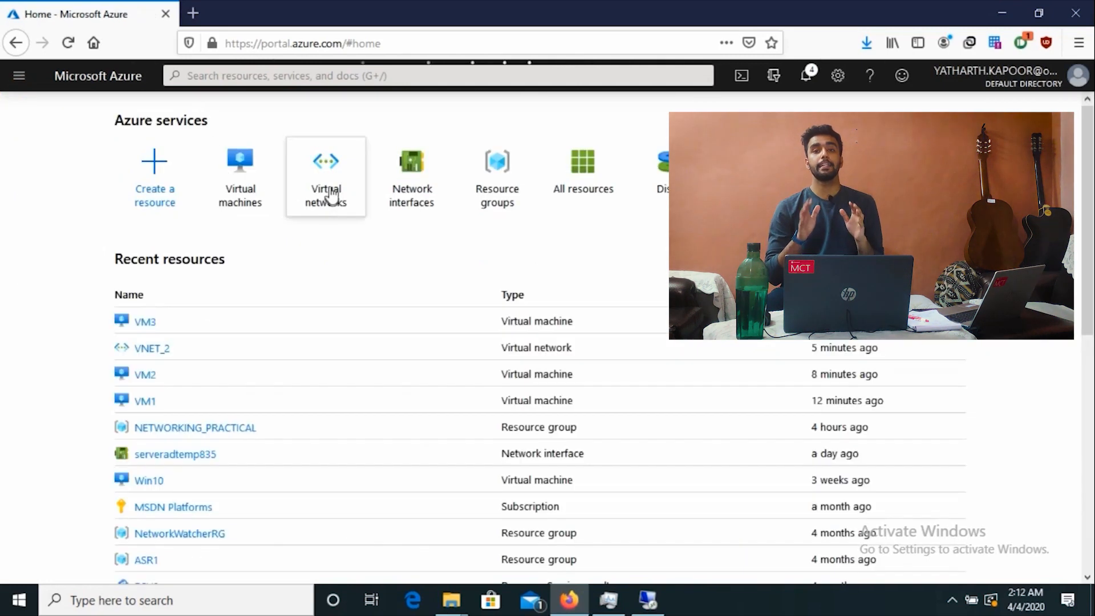
left_click(329, 188)
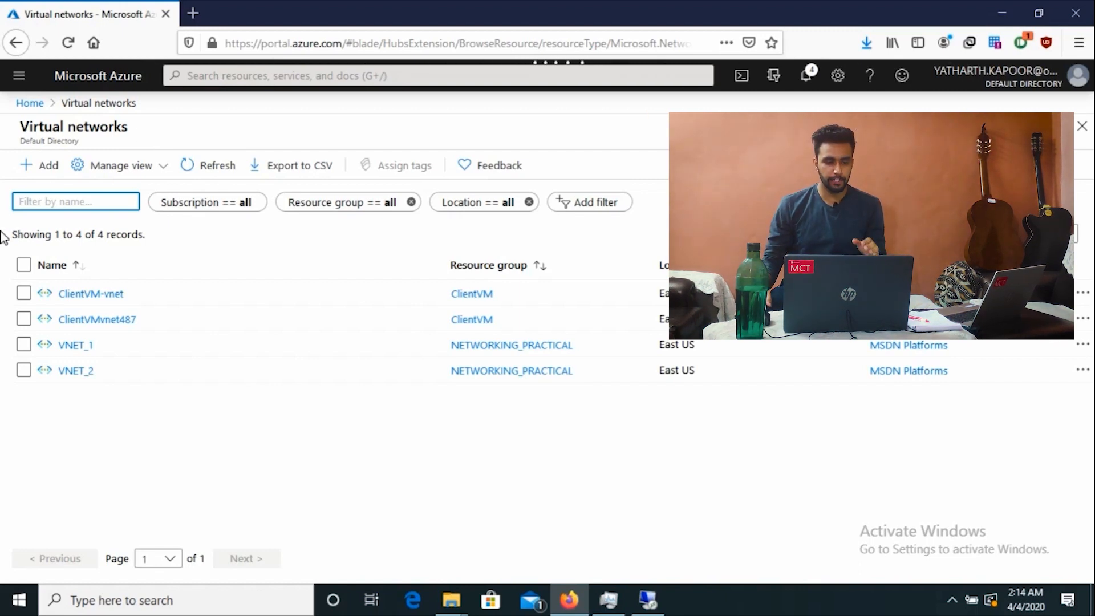
Step: Go to VNET_1's empty Peerings list and start a new peering with + Add
left_click(73, 345)
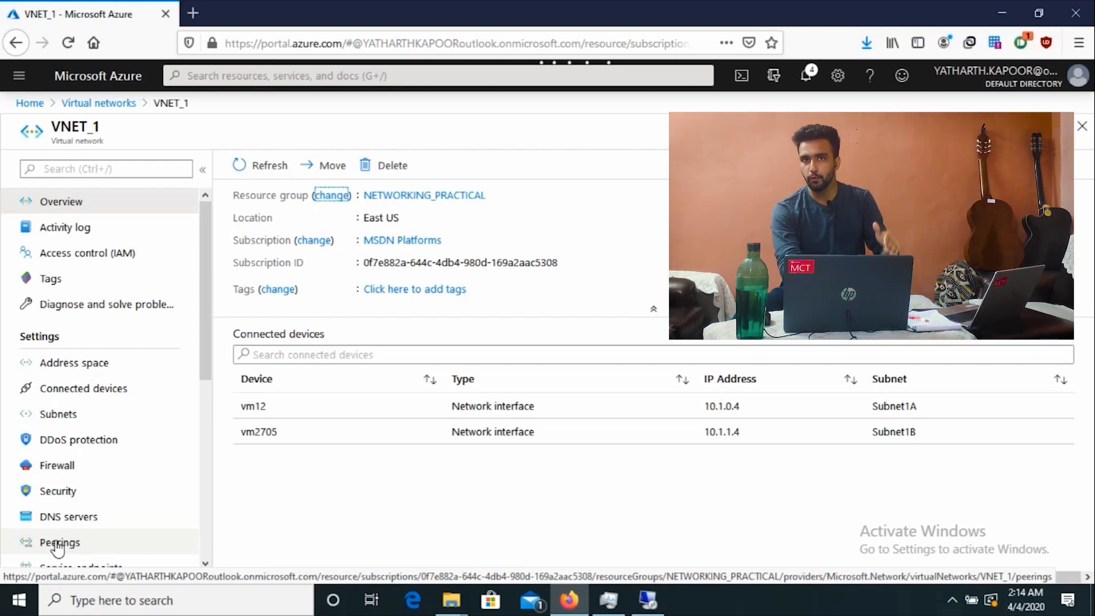
left_click(61, 548)
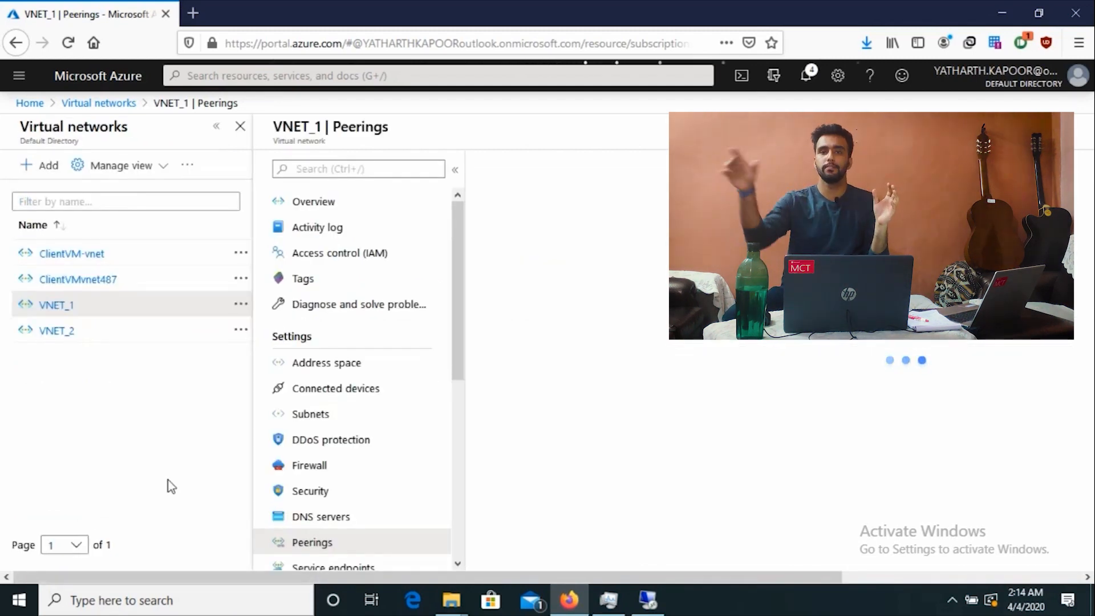
left_click(402, 388)
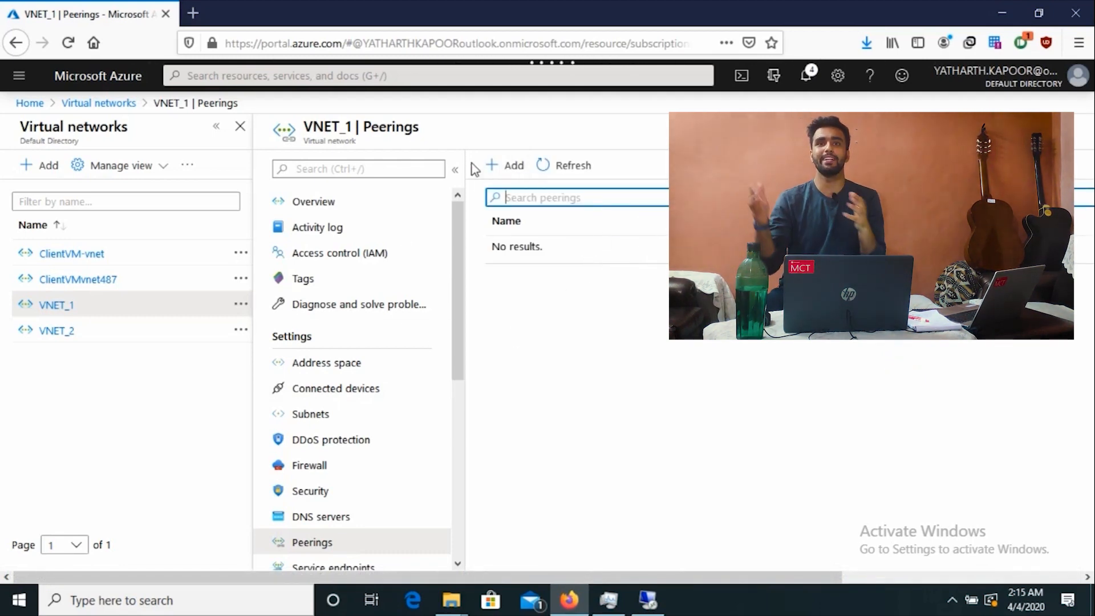
left_click(503, 165)
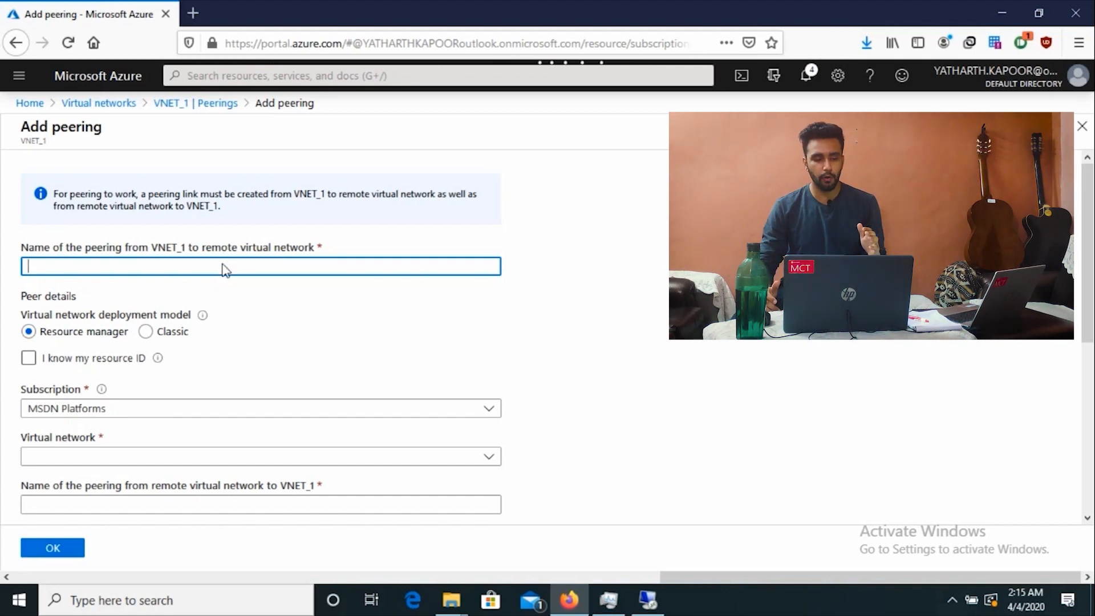
Step: Name the peering VNET_1_to_VNET_2 and list the remote virtual networks available to peer with
left_click(108, 269)
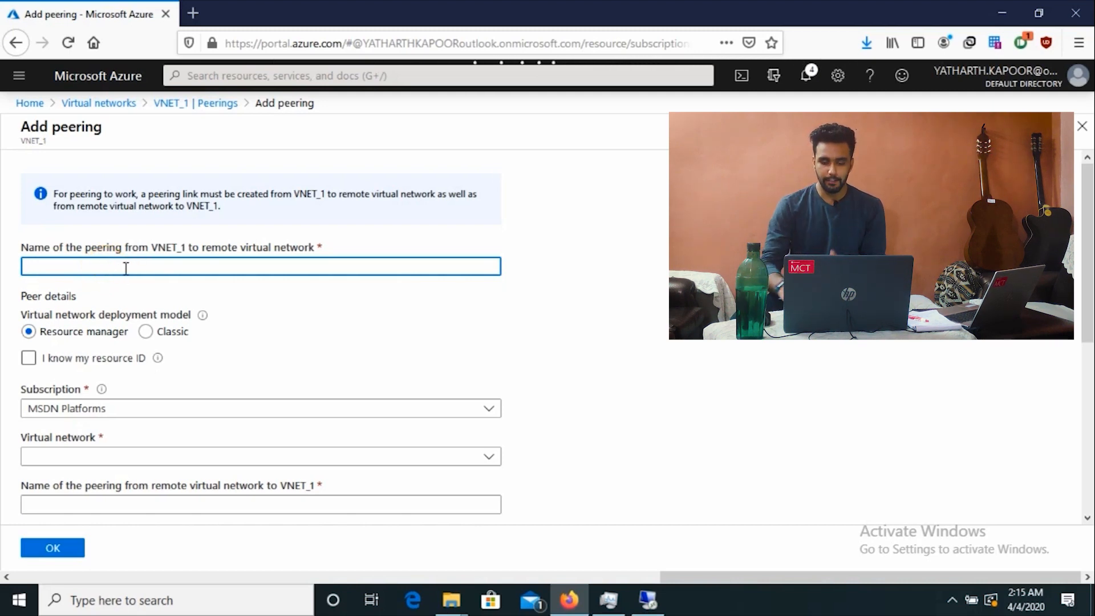
type("VNE")
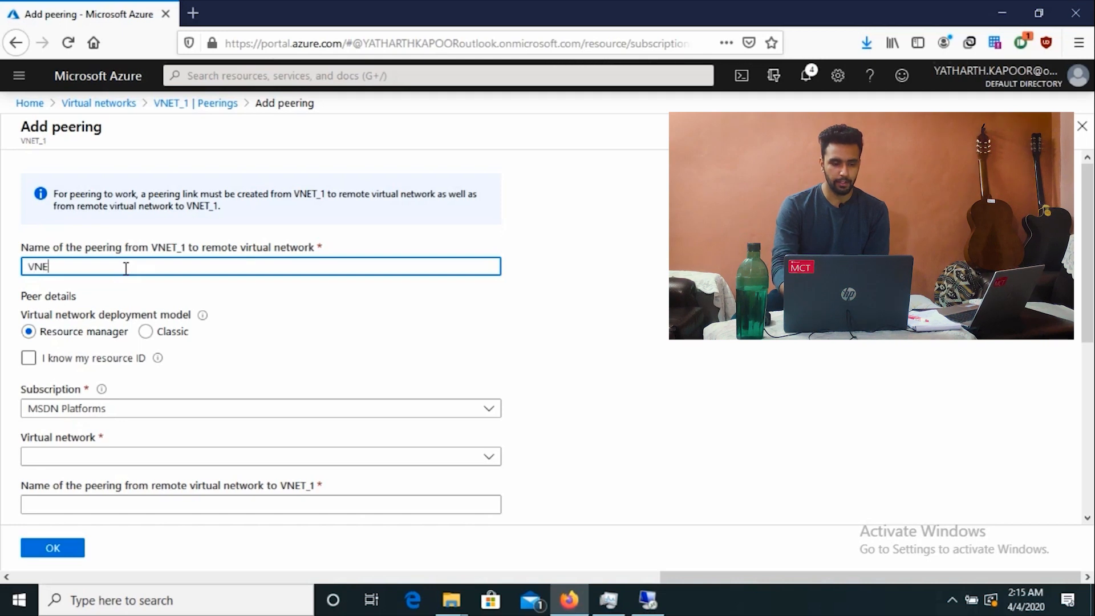
type("T_1_")
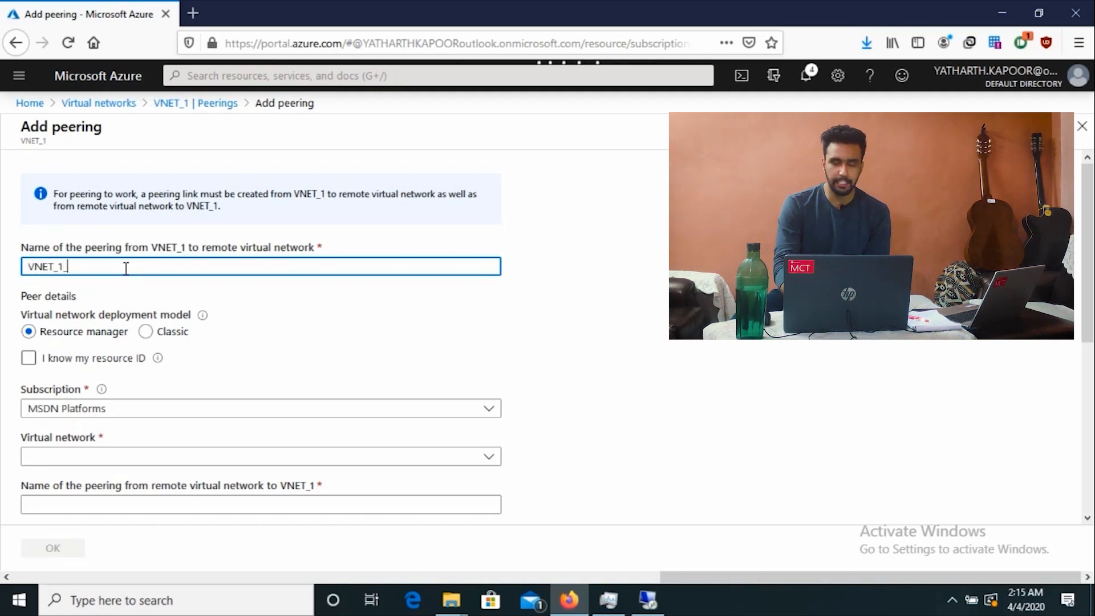
type("T")
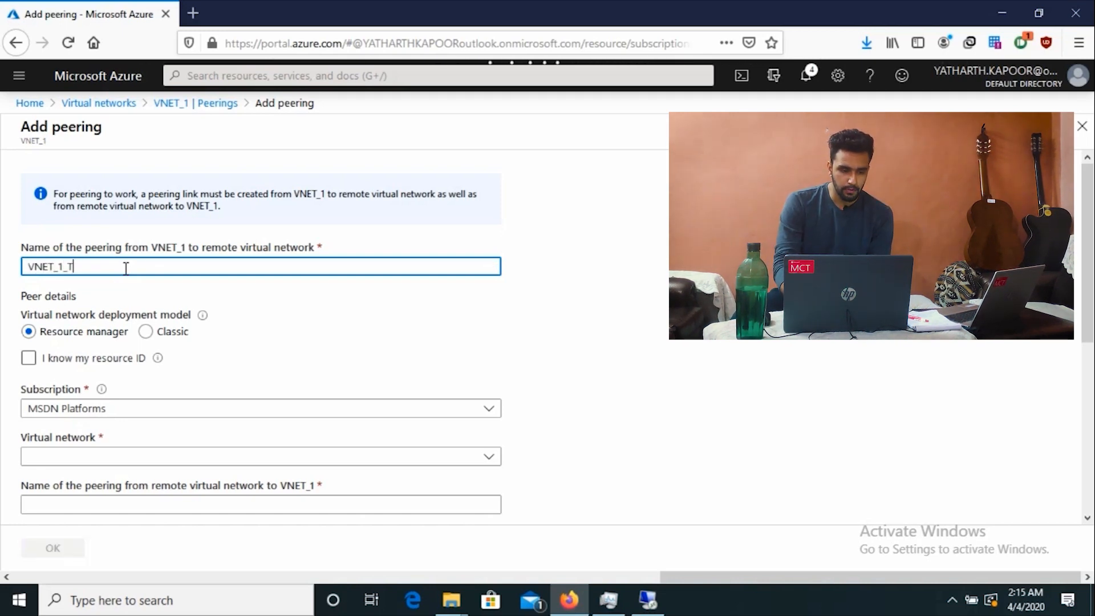
type("to")
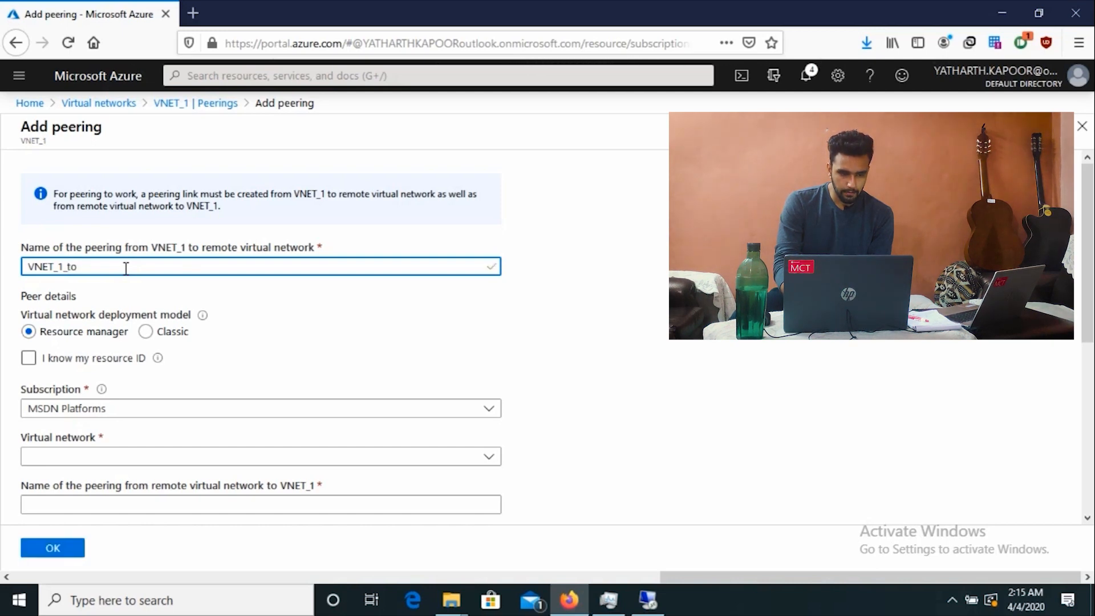
type("_v")
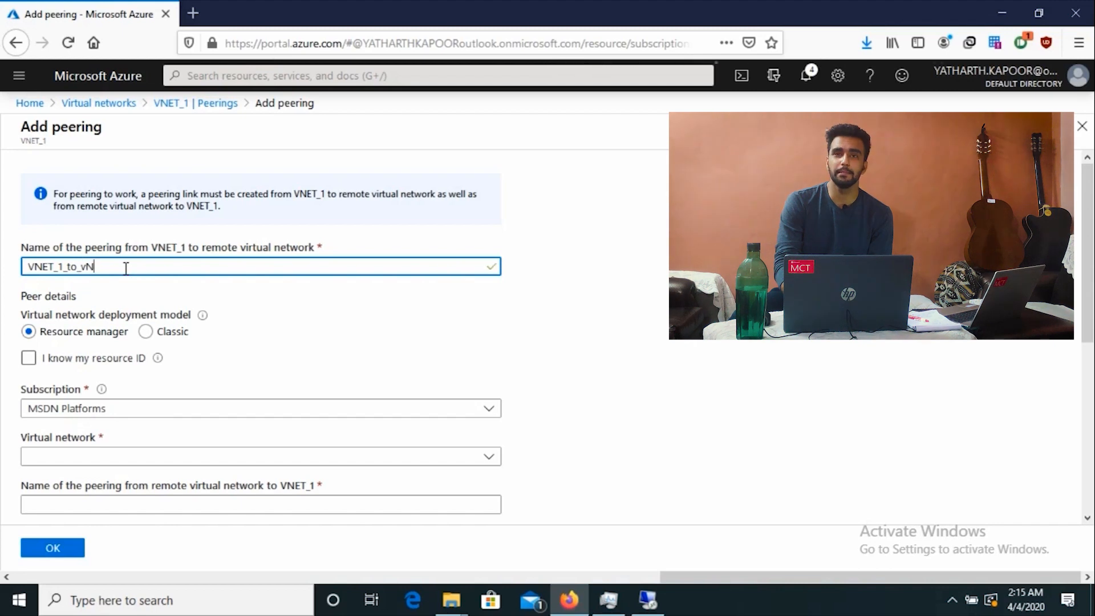
key("BackSpace")
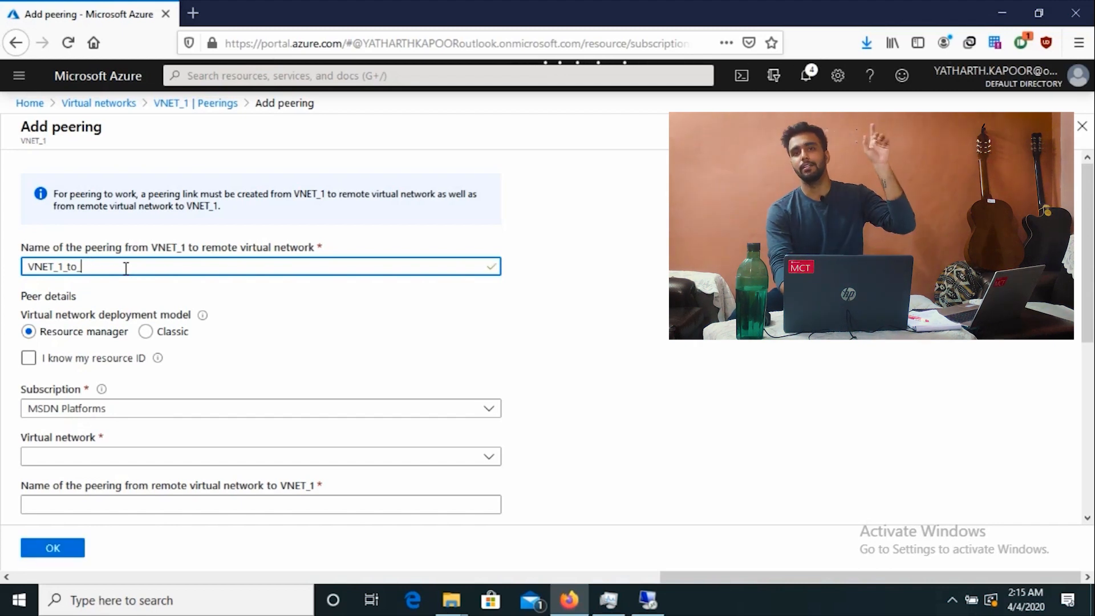
type("VNET")
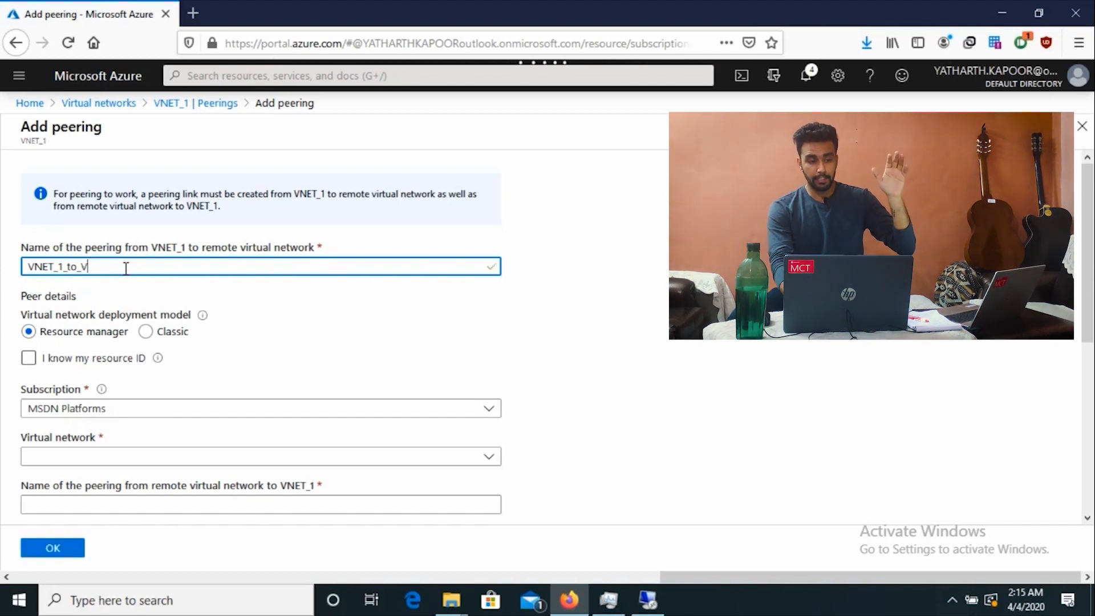
type("_")
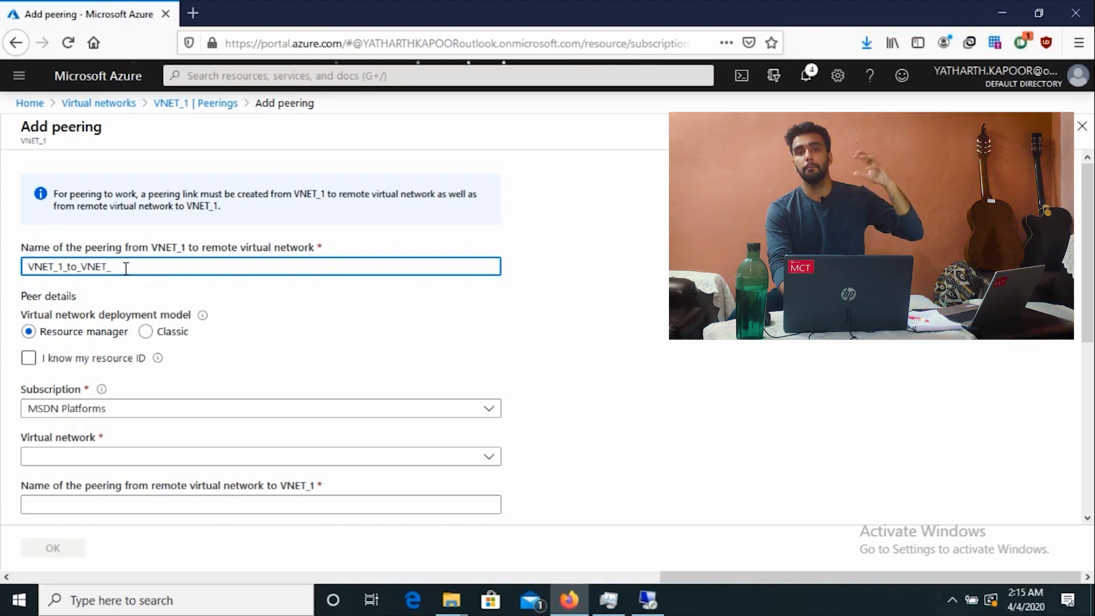
type("2")
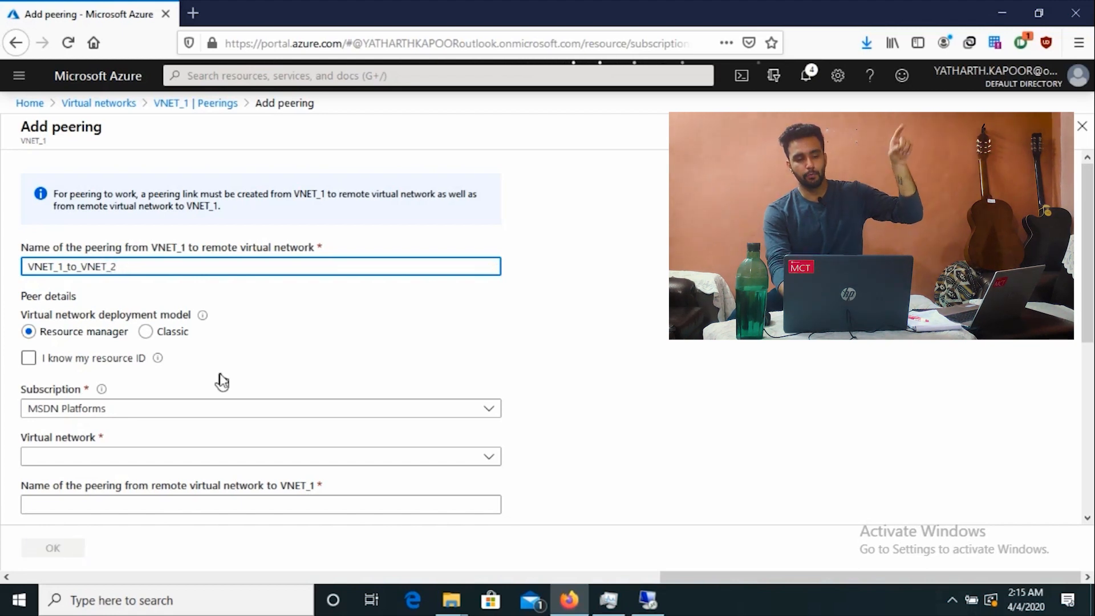
scroll(222, 381, "down", 2)
left_click(123, 380)
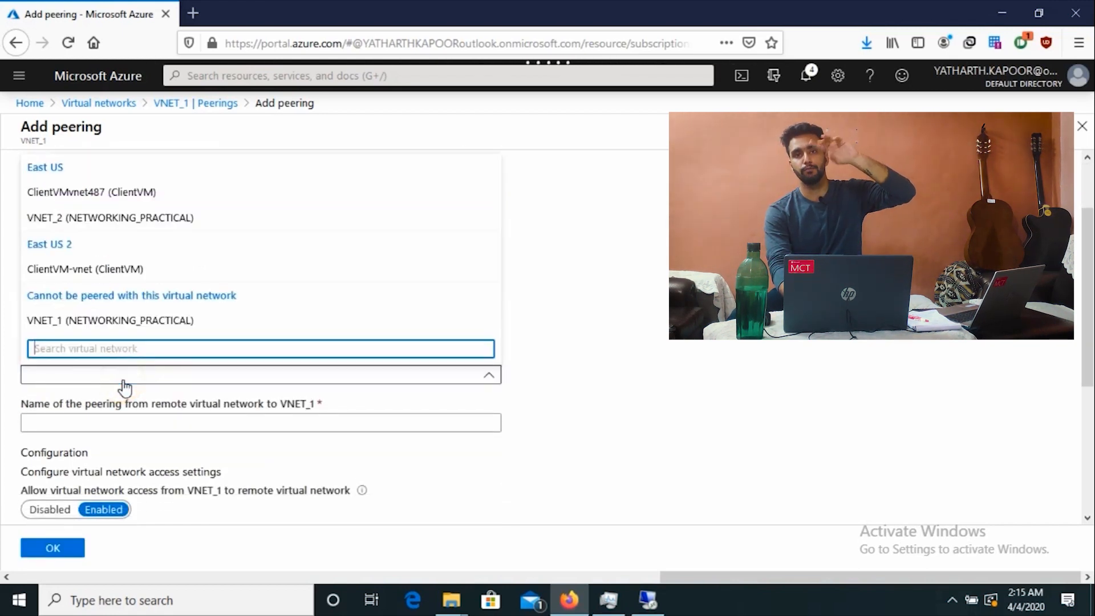
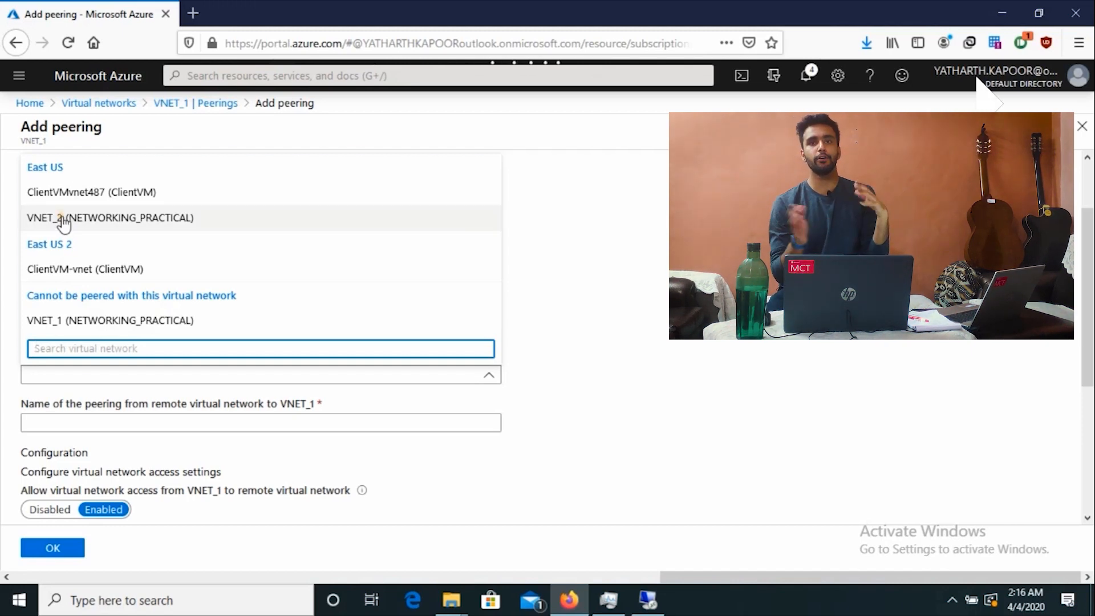
Step: Choose VNET_2 as the remote virtual network for the peering
left_click(63, 222)
left_click(231, 425)
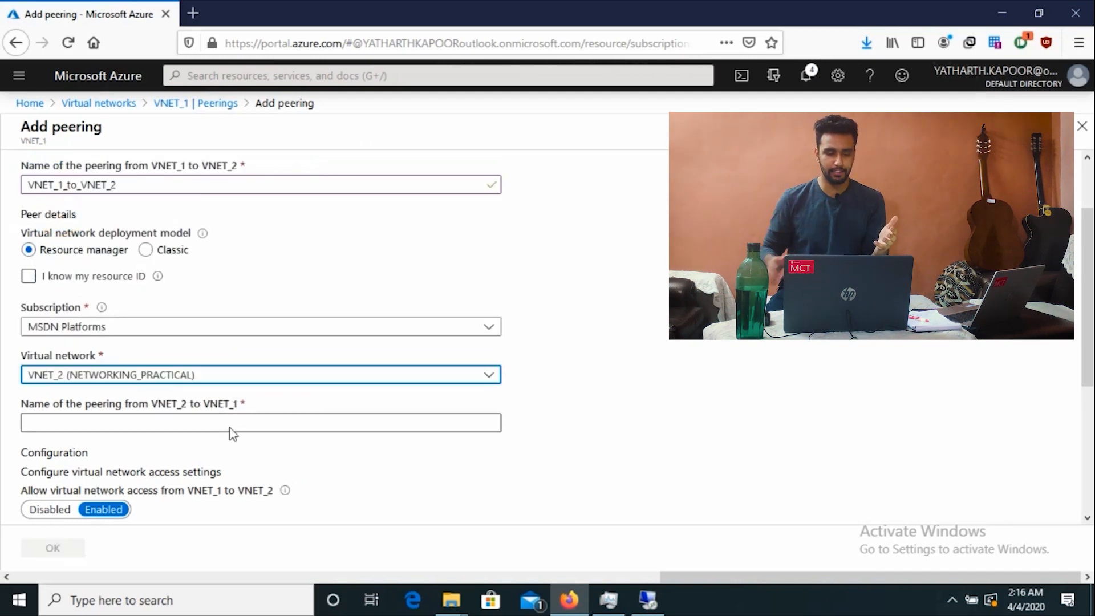
scroll(217, 399, "down", 2)
left_click_drag(157, 324, 209, 330)
left_click(227, 328)
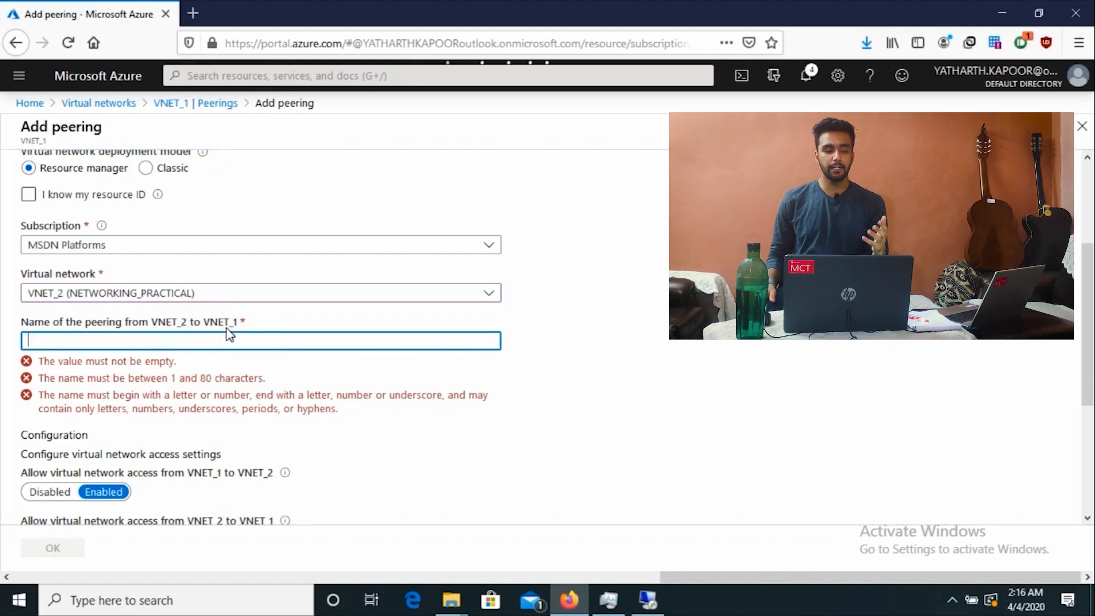
scroll(229, 335, "up", 3)
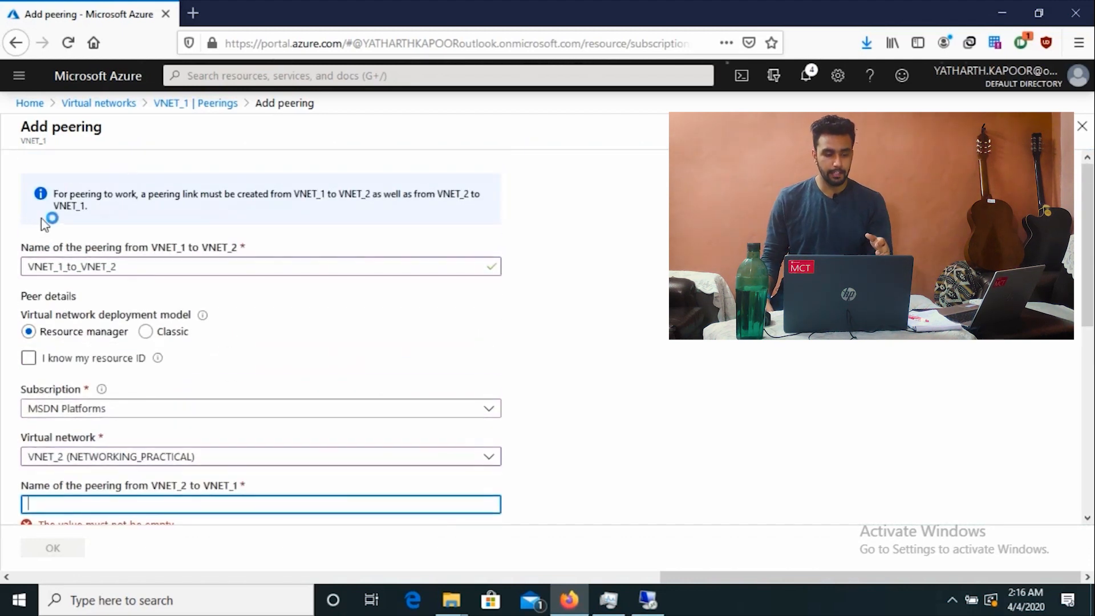
left_click_drag(53, 193, 126, 215)
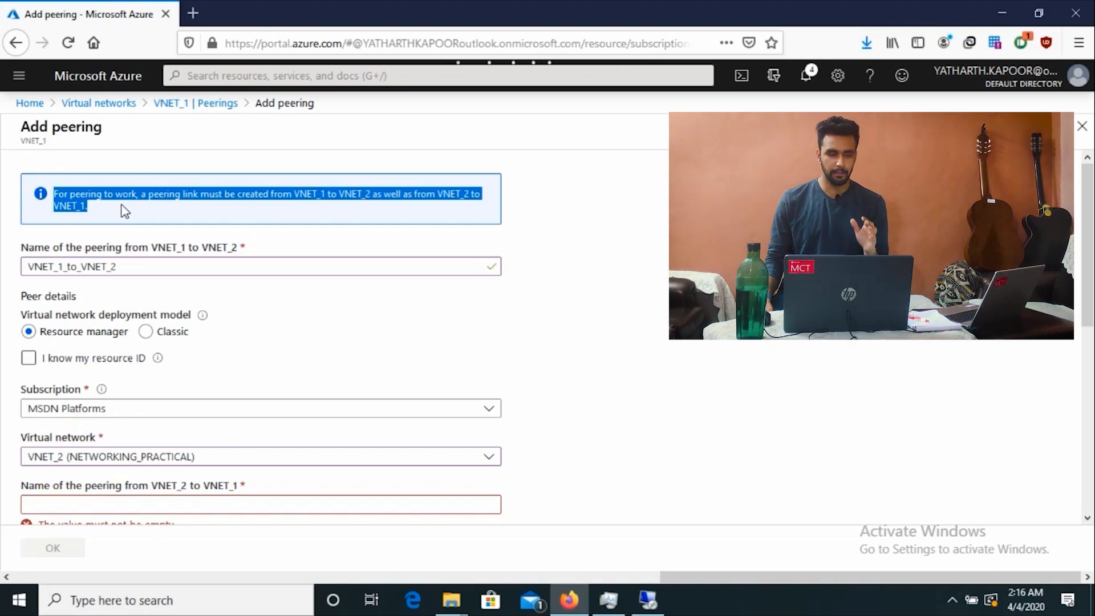
left_click(123, 211)
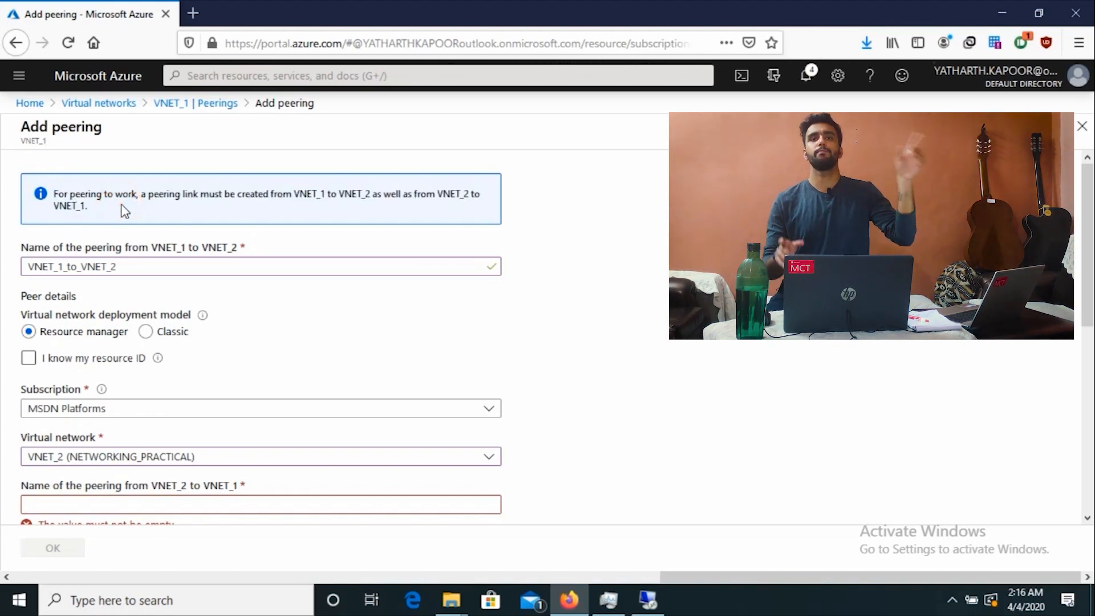
Step: Name the reverse peering VNET_2_to_VNET_1
scroll(118, 401, "down", 2)
scroll(118, 401, "down", 1)
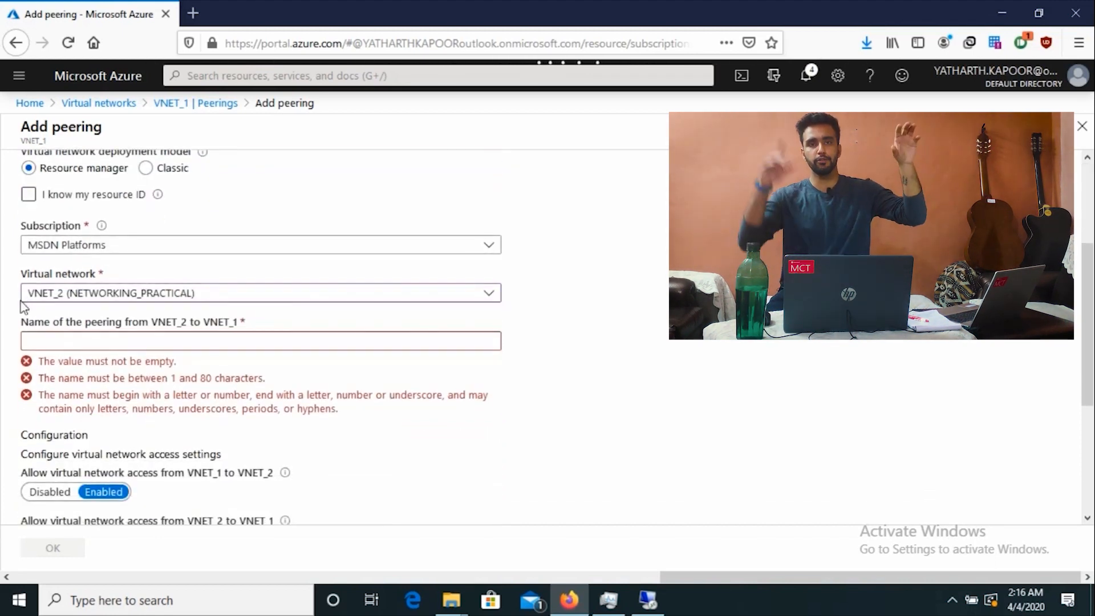
left_click(152, 328)
left_click_drag(153, 328, 238, 324)
key("ctrl+c")
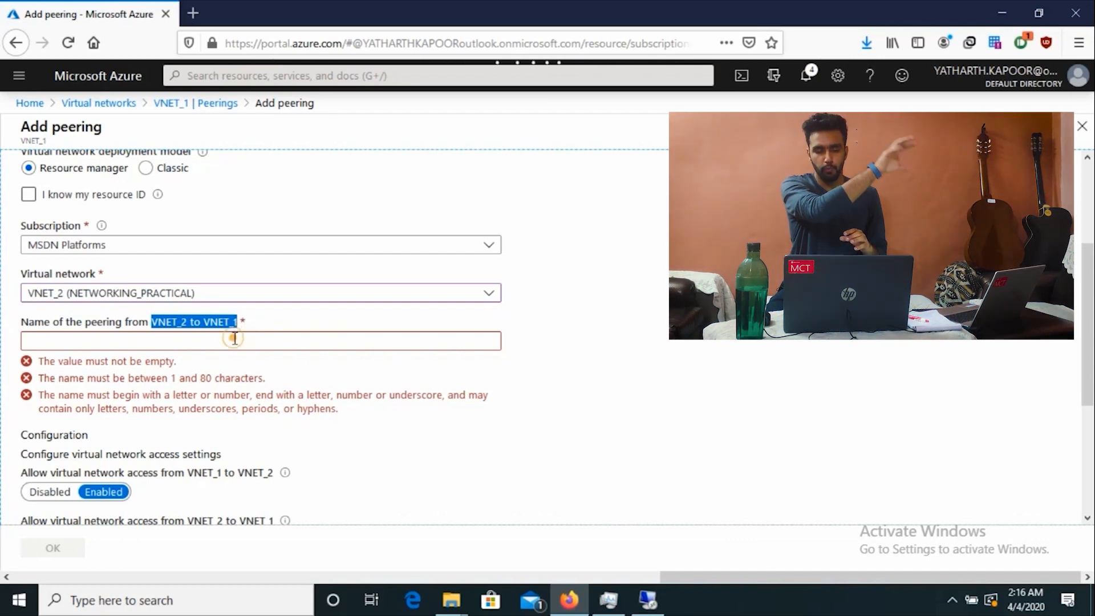
left_click(235, 338)
key("ctrl+v")
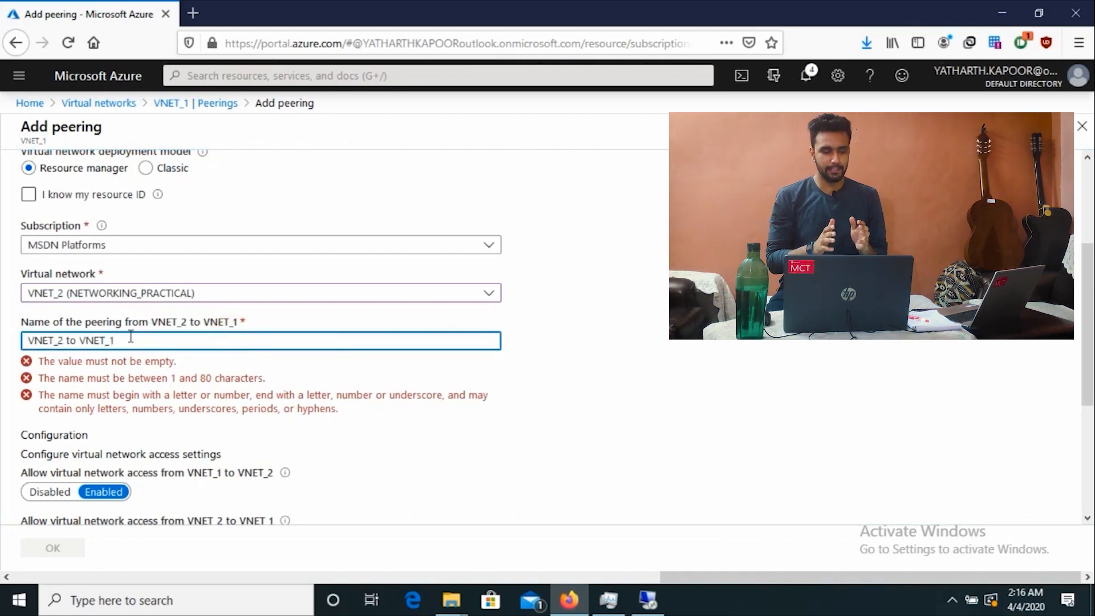
left_click(79, 341)
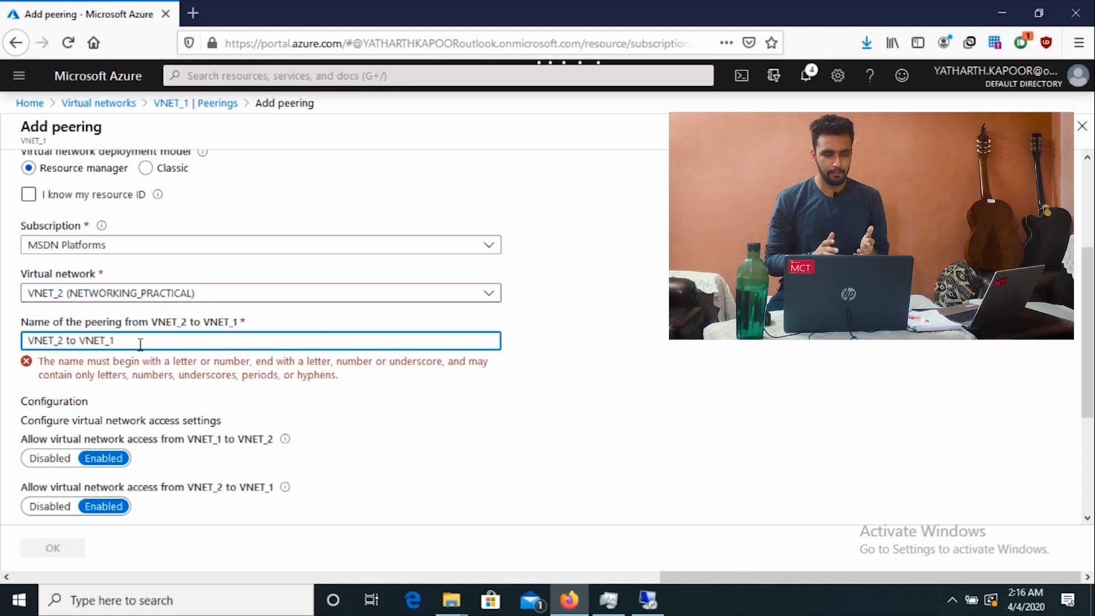
key("BackSpace")
type("_")
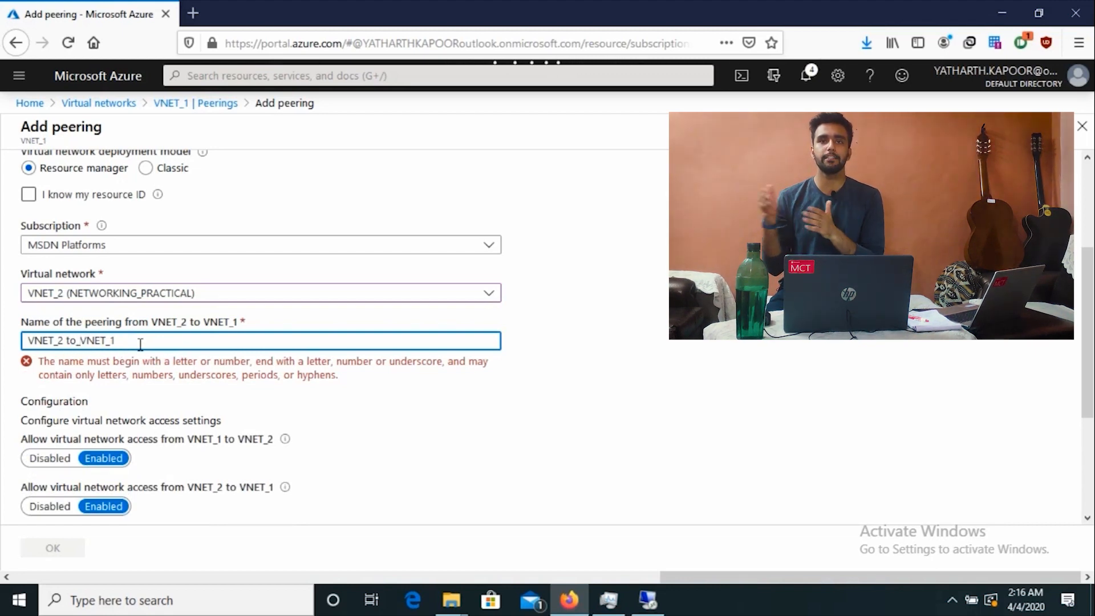
key("Left")
key("Left")
key("Left")
key("BackSpace")
type("_")
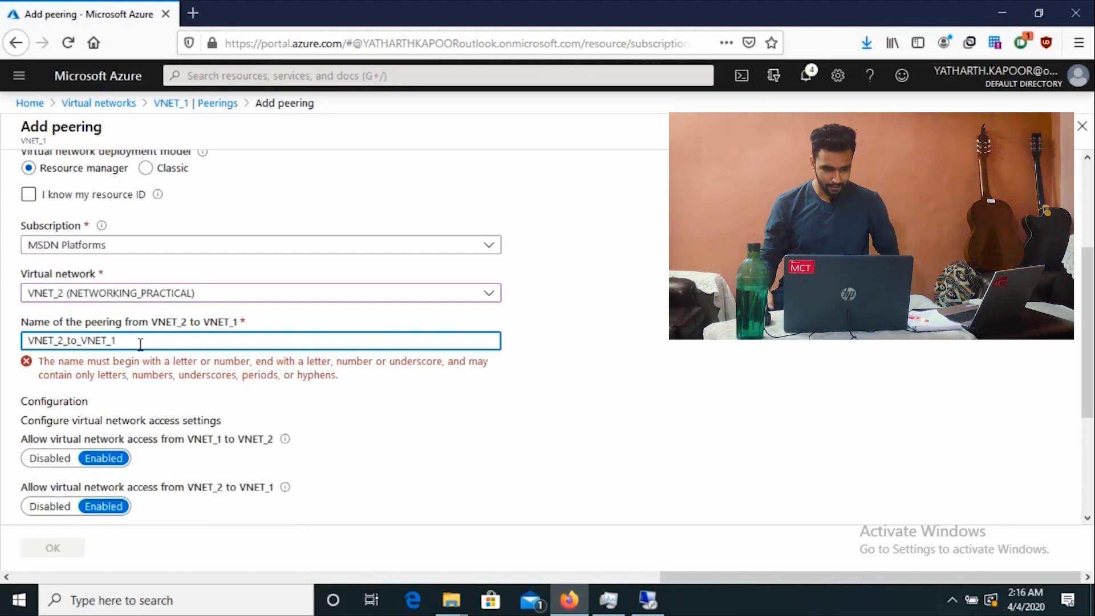
Step: Submit the peering with OK
scroll(355, 409, "down", 3)
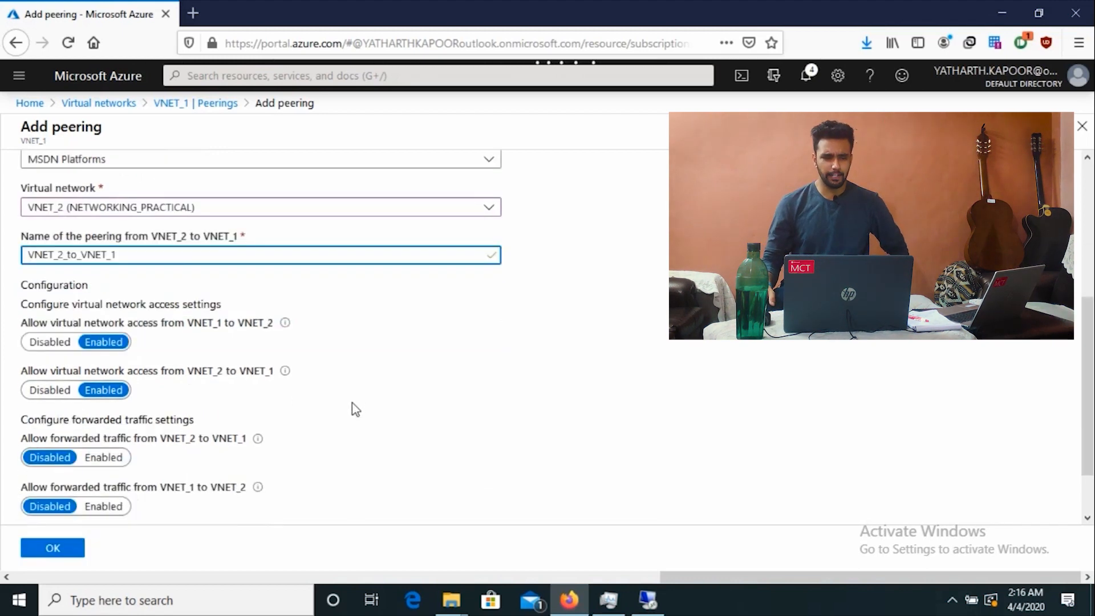
left_click(35, 547)
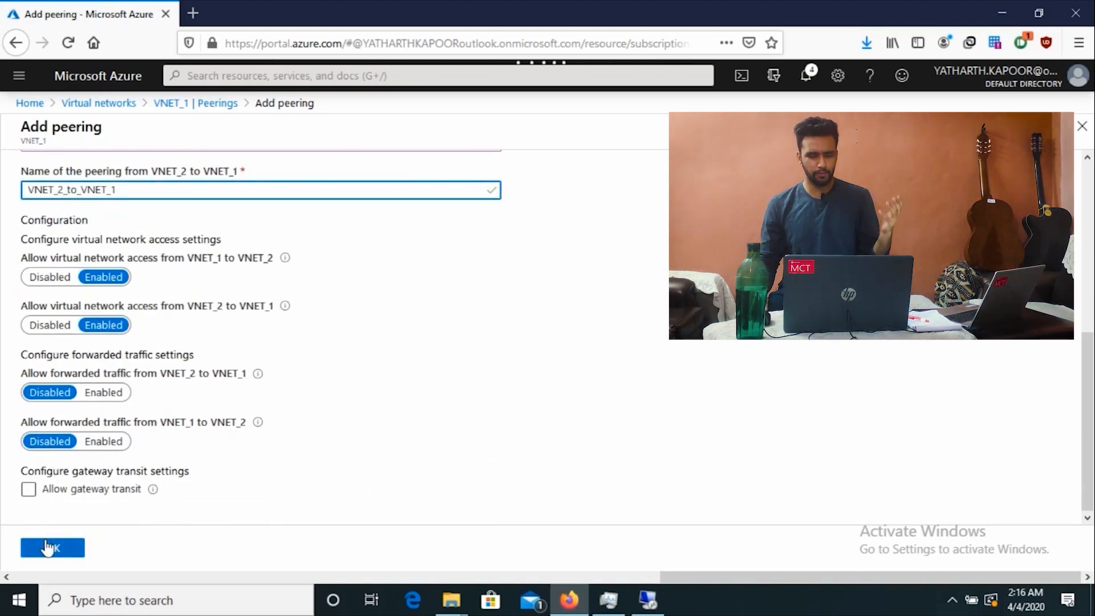
left_click(48, 547)
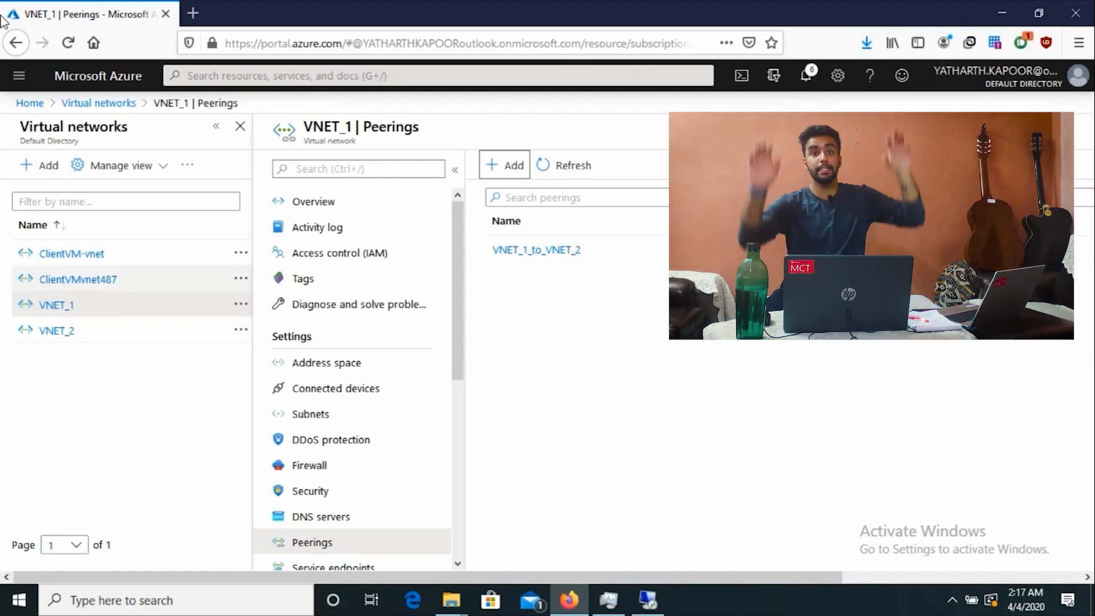
Step: Verify VNET_1_to_VNET_2 on VNET_1 and VNET_2_to_VNET_1 on VNET_2, then return to the remote VM
left_click_drag(478, 247, 655, 251)
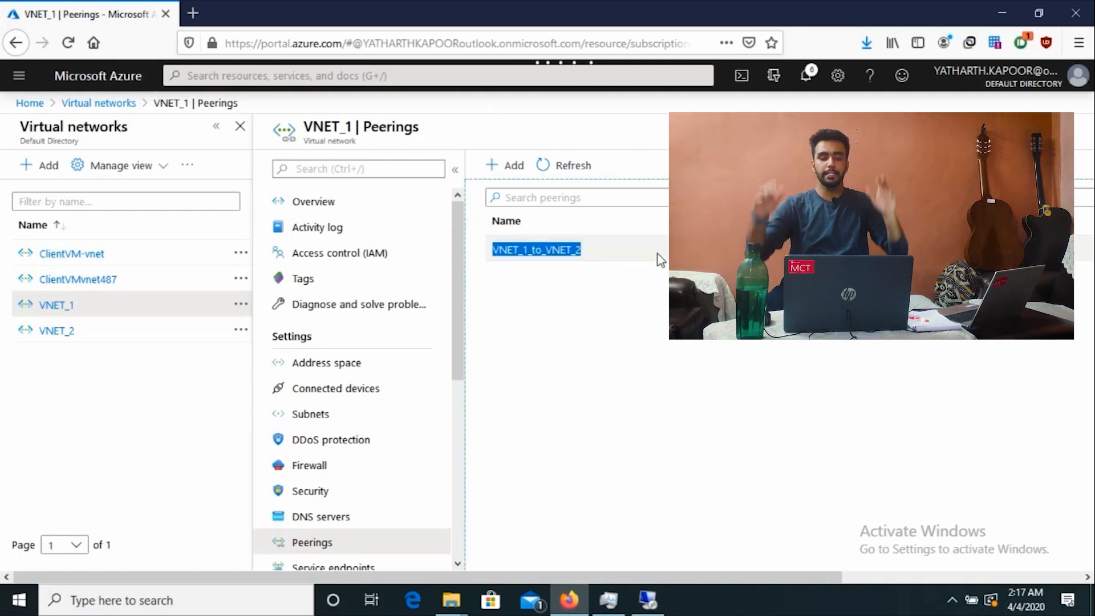
left_click(513, 383)
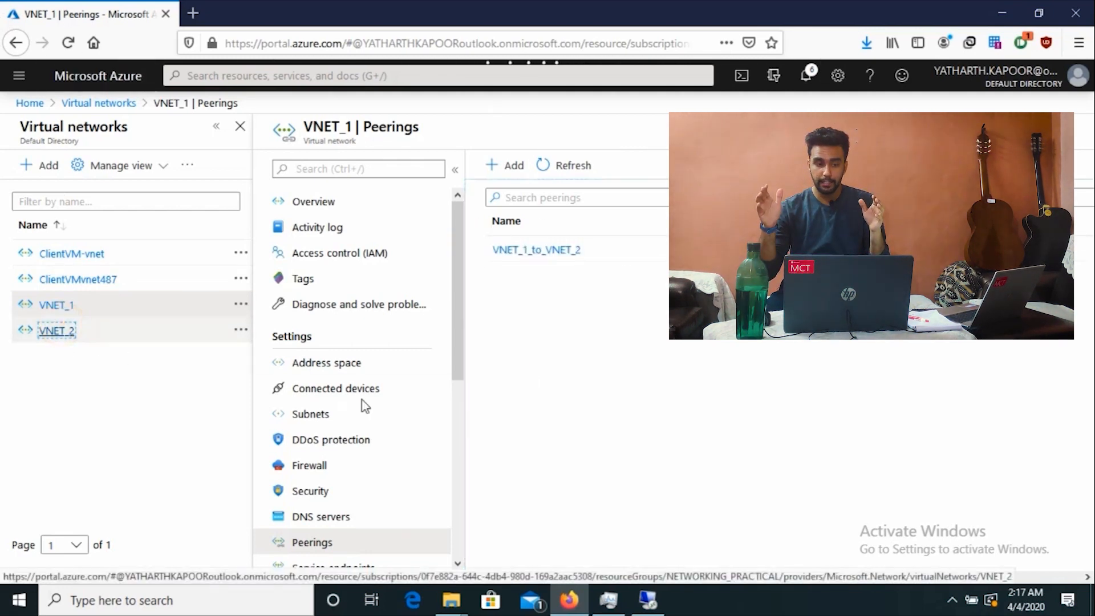
left_click(429, 373)
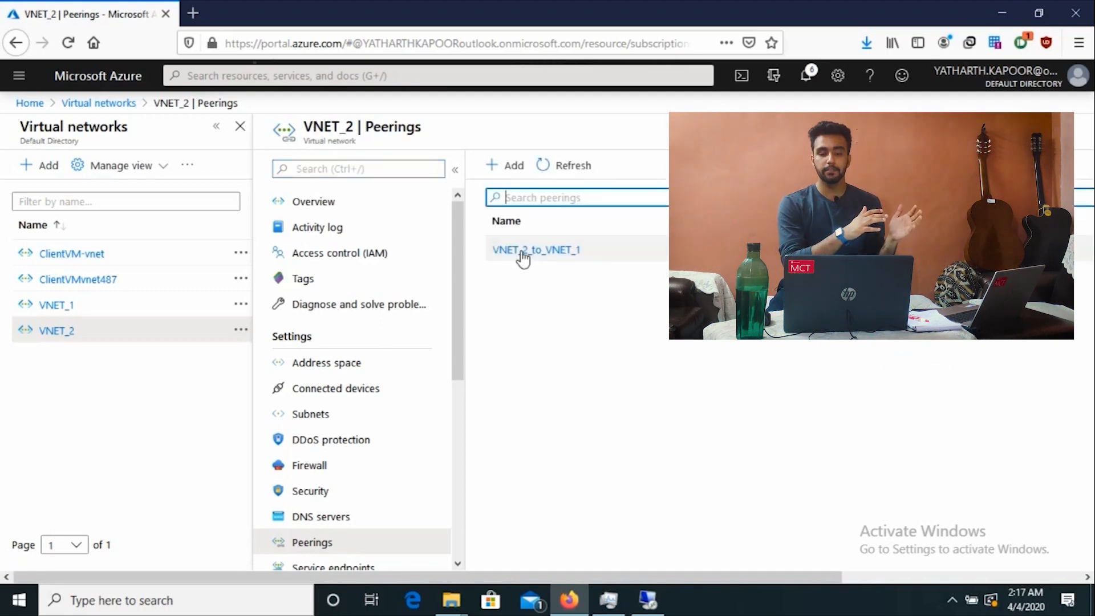
left_click_drag(488, 250, 604, 254)
left_click(607, 294)
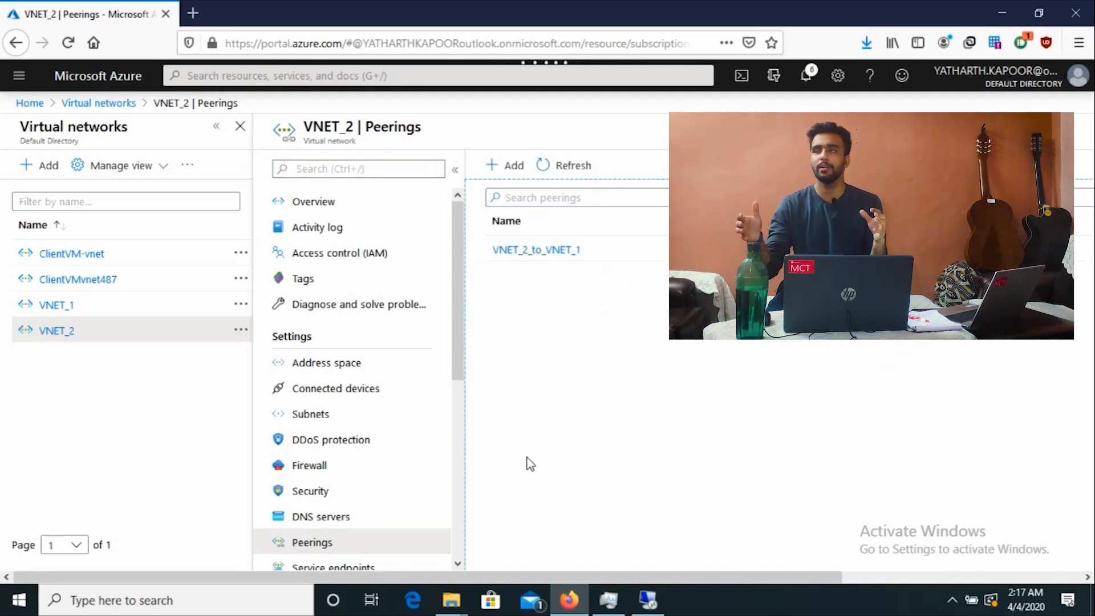
left_click(647, 599)
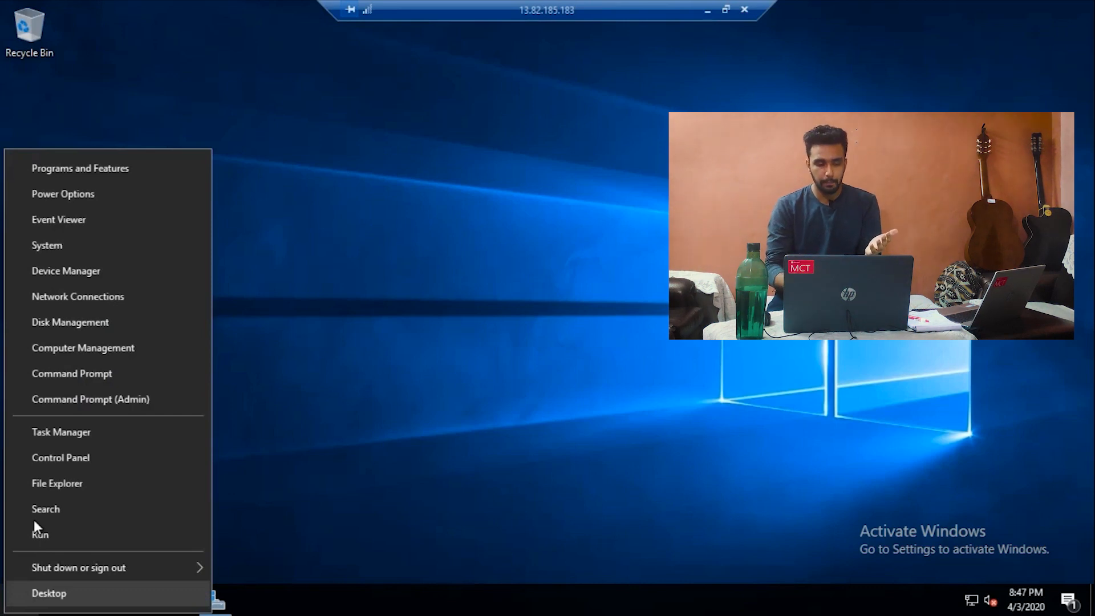
Step: Open Command Prompt (Admin) on the remote VM, then type and erase a PING command
left_click(65, 373)
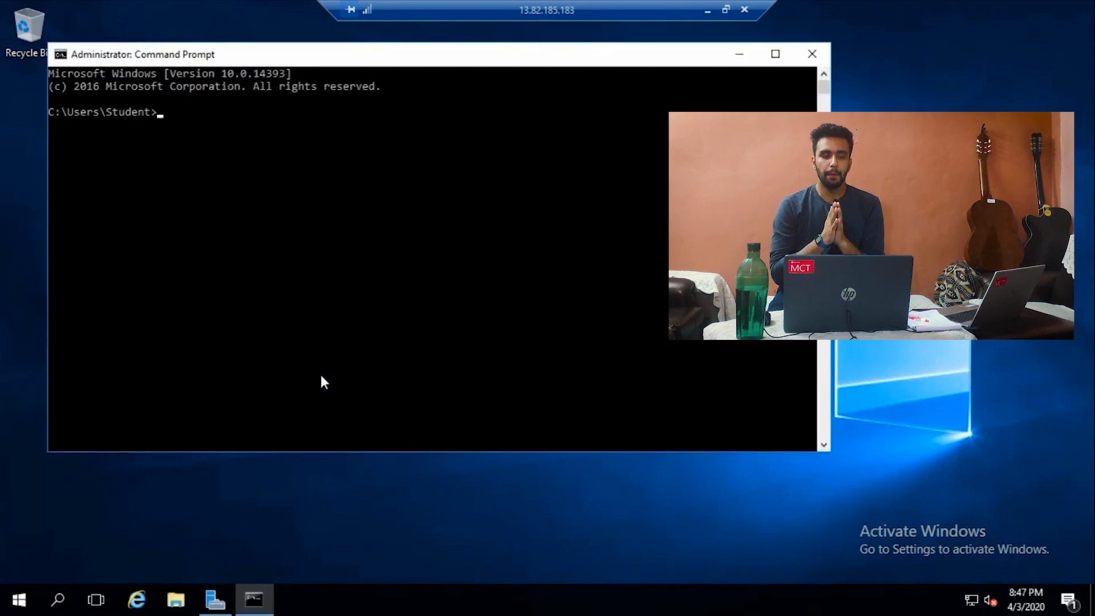
type("PI")
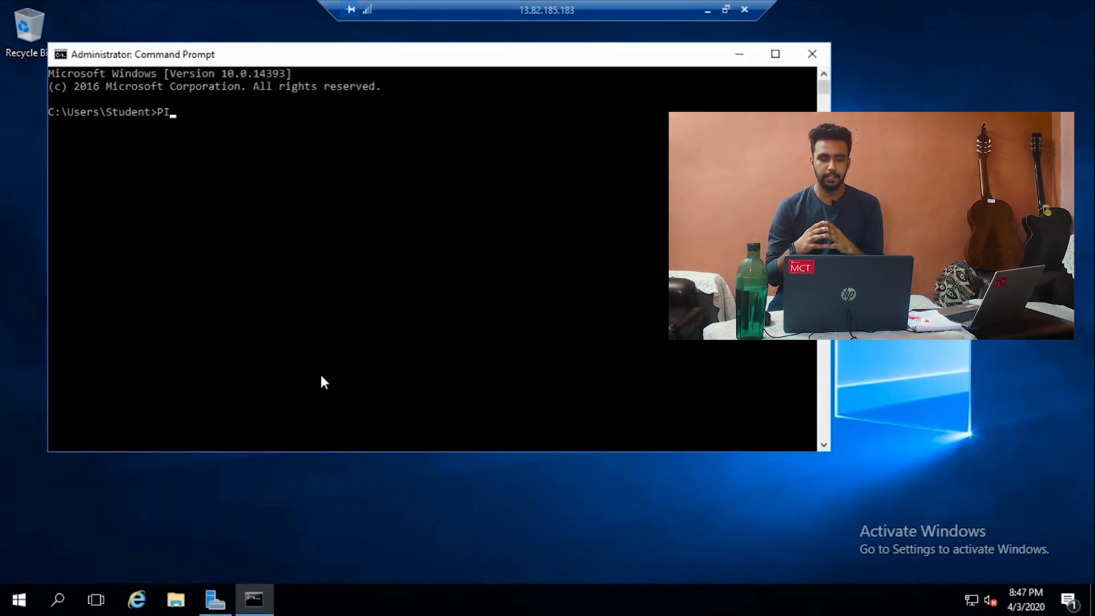
type("NG 10")
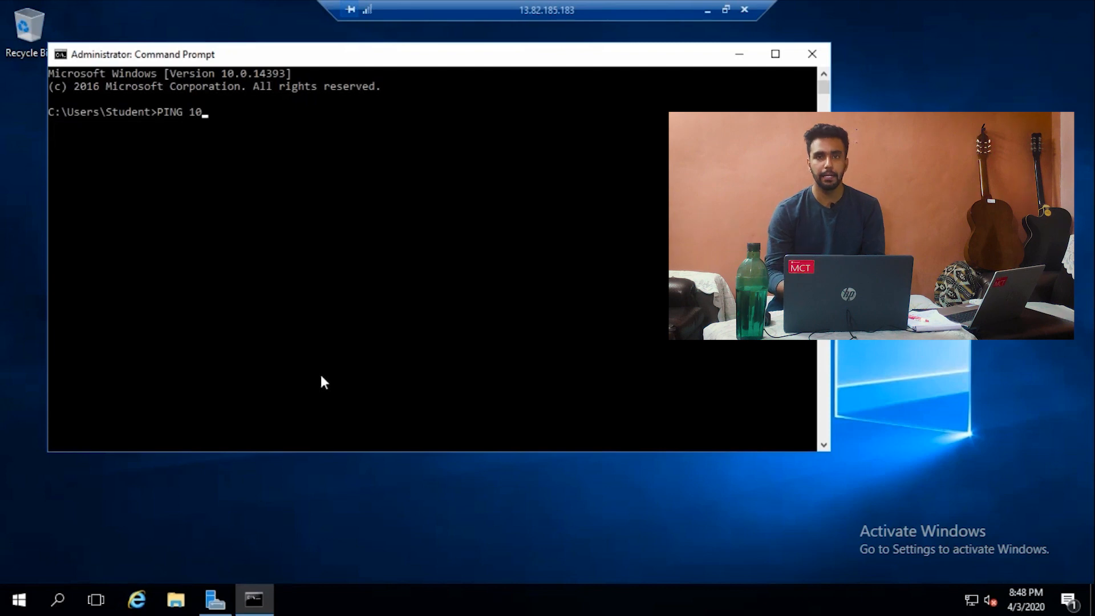
key("BackSpace")
key("BackSpace")
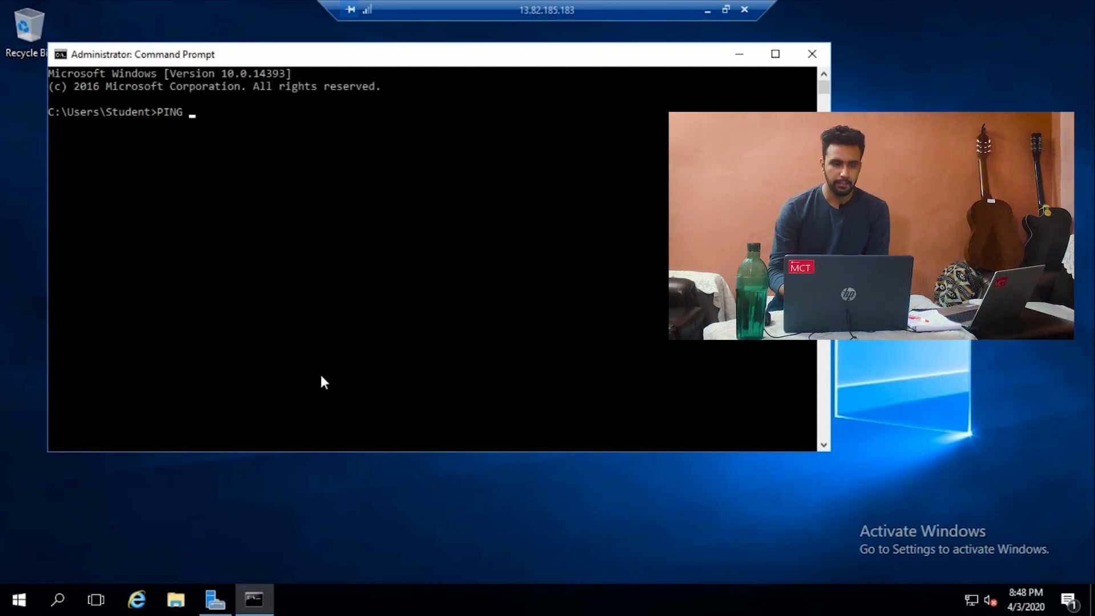
key("BackSpace")
key("BackSpace")
key("BackSpace")
key("BackSpace")
key("BackSpace")
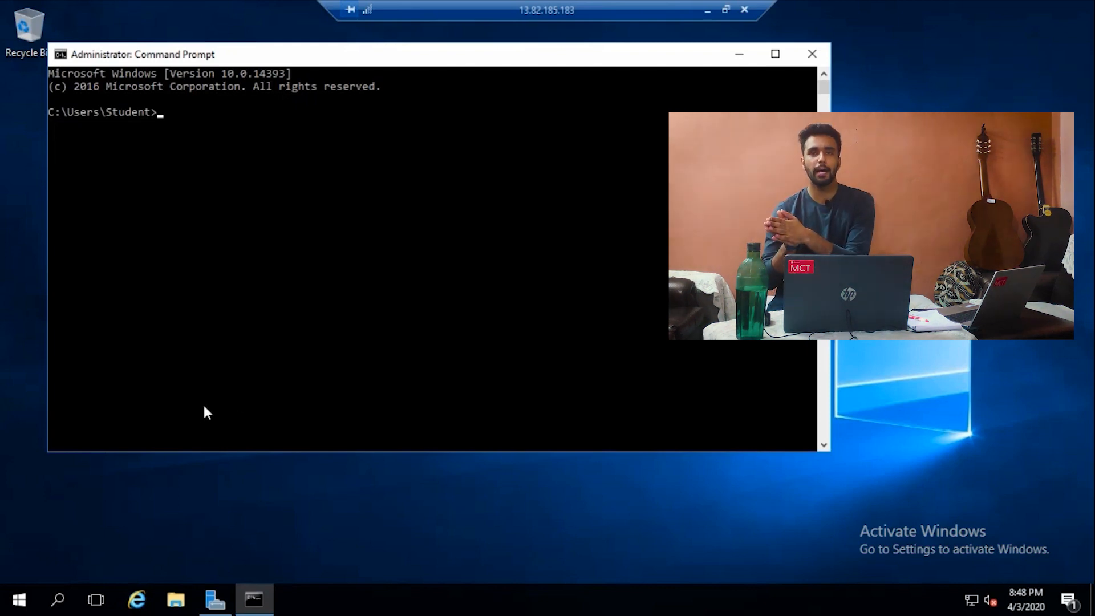
Step: Close the command prompt and launch Windows PowerShell by searching 'power' from Start
left_click(812, 53)
right_click(19, 596)
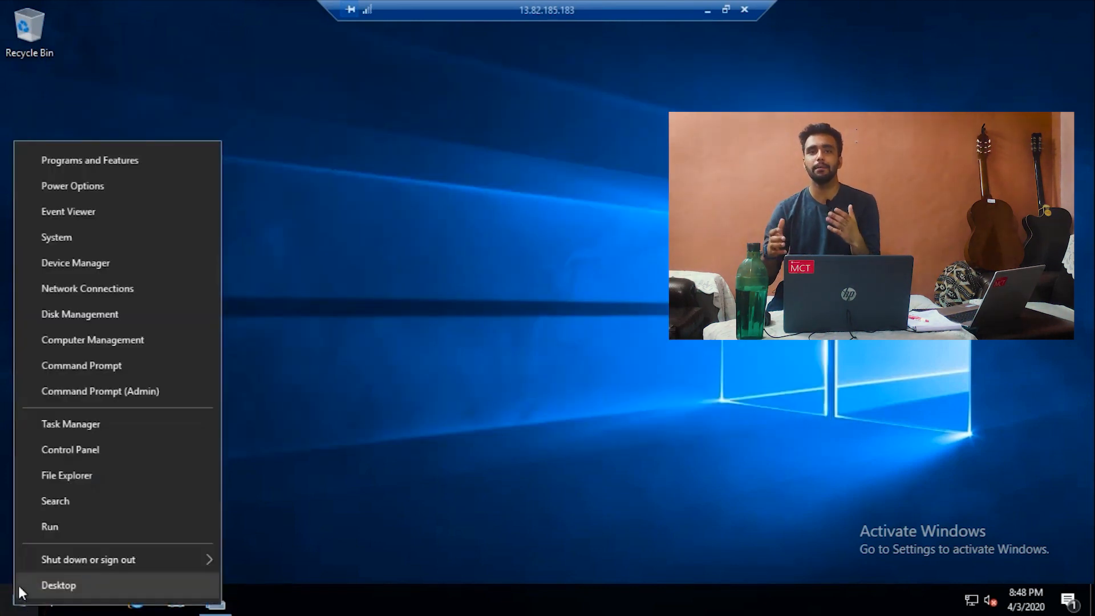
left_click(14, 603)
left_click(13, 605)
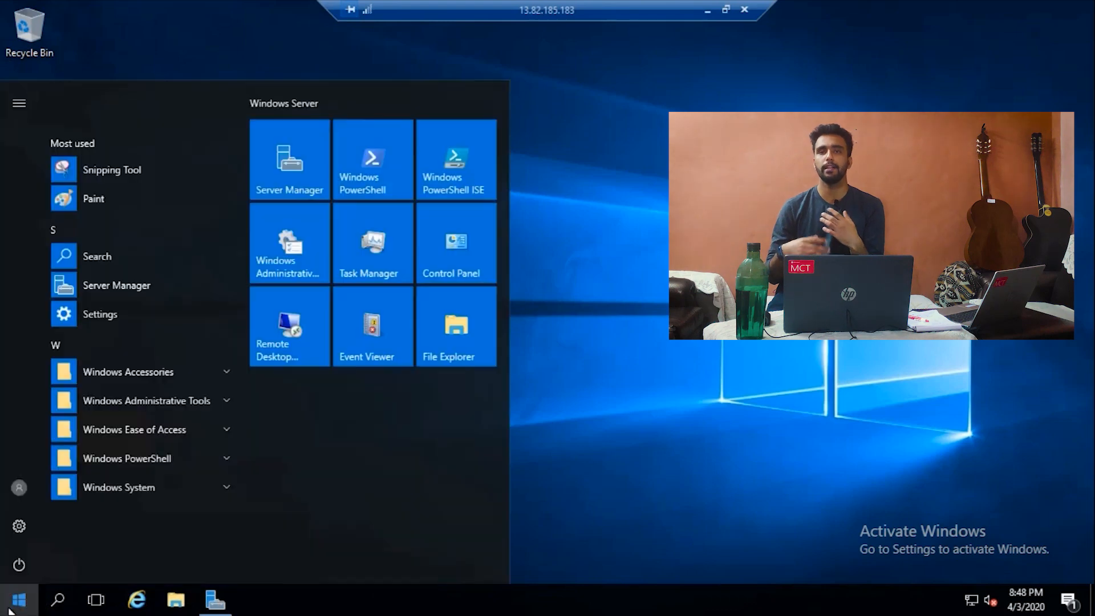
left_click(9, 609)
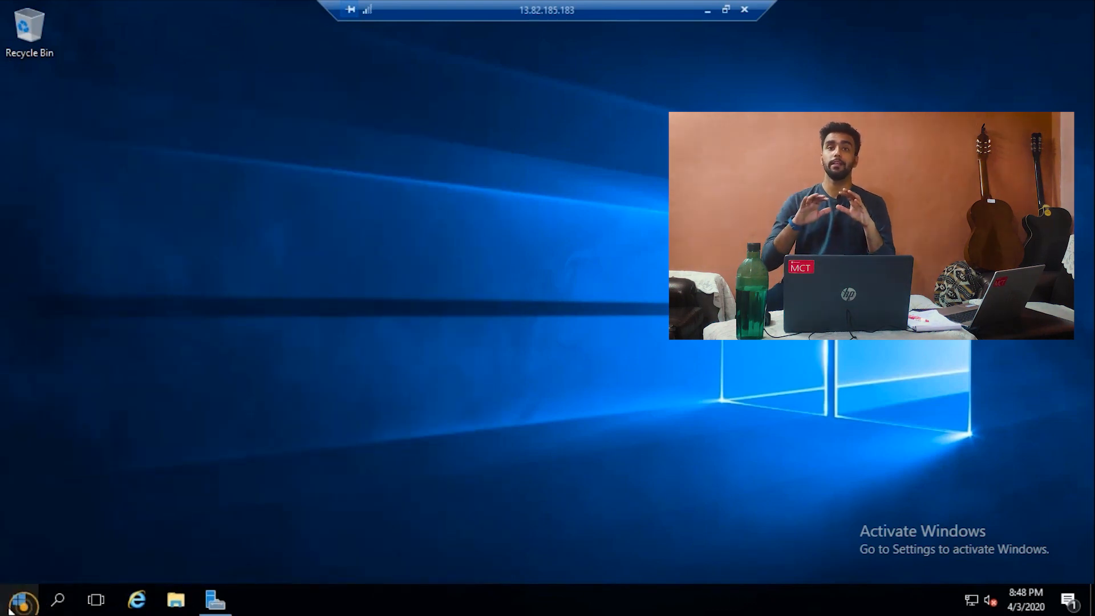
left_click(9, 609)
type("powe")
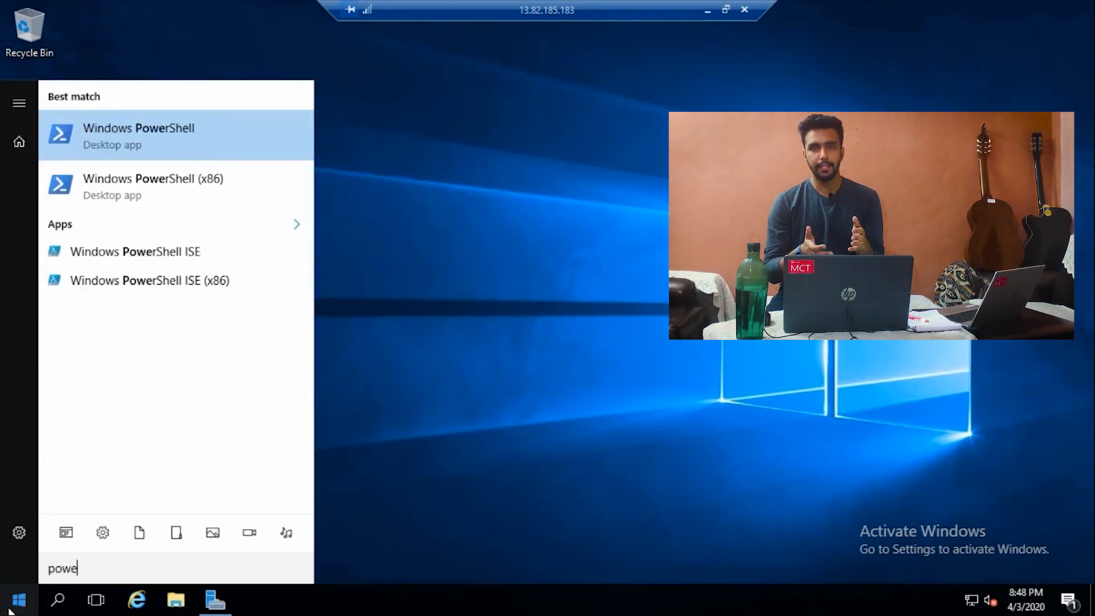
type("r")
key("Return")
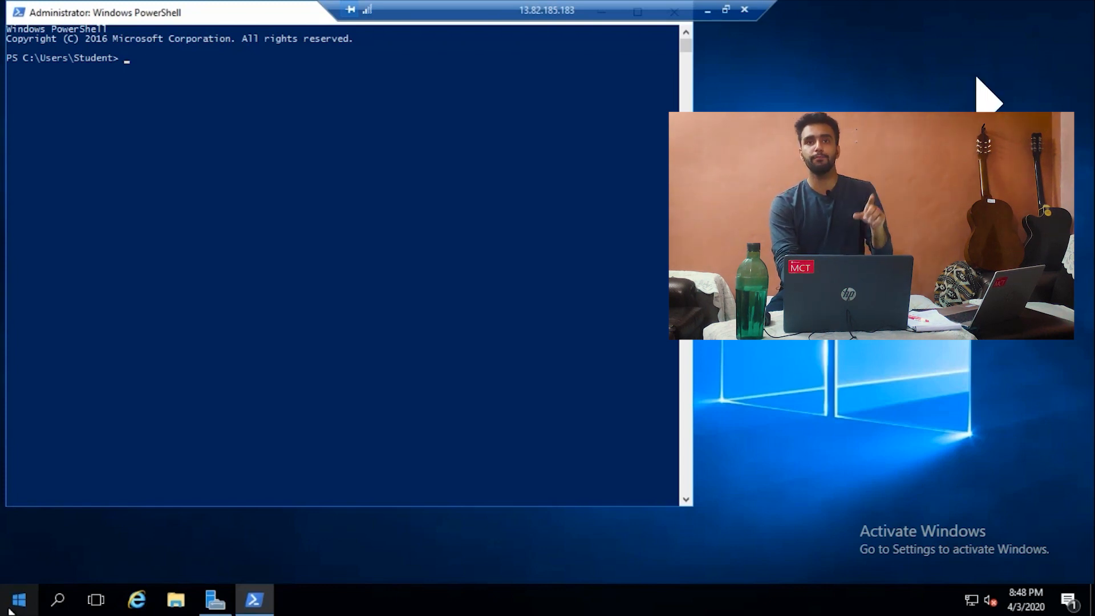
Step: Run Set-NetFirewallProfile -Profile Domain,Public,Private -Enabled false to disable all firewall profiles
type("set-net")
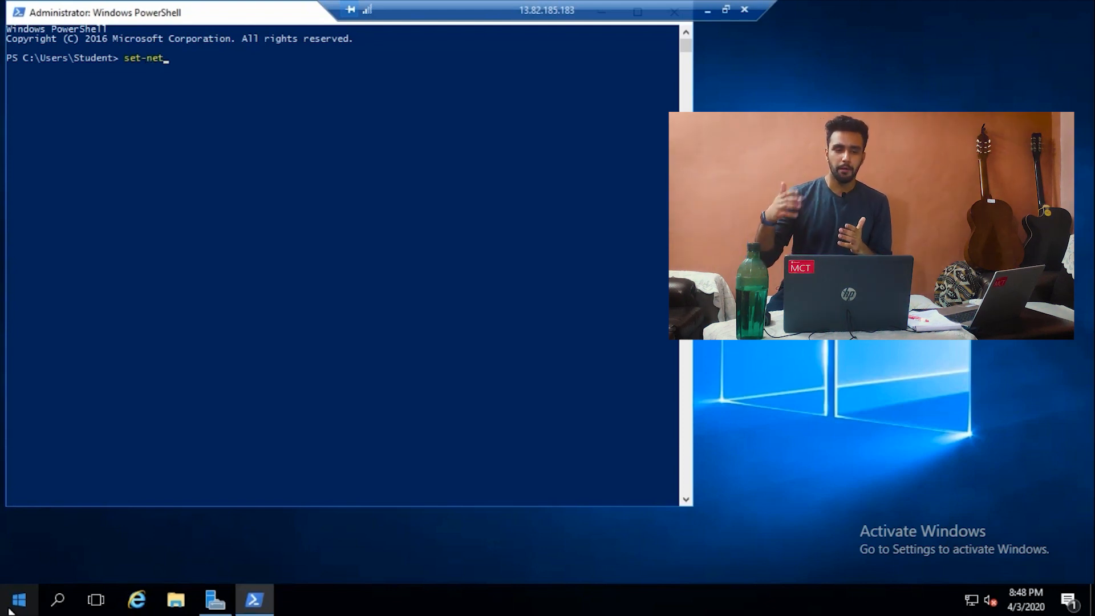
type("ire")
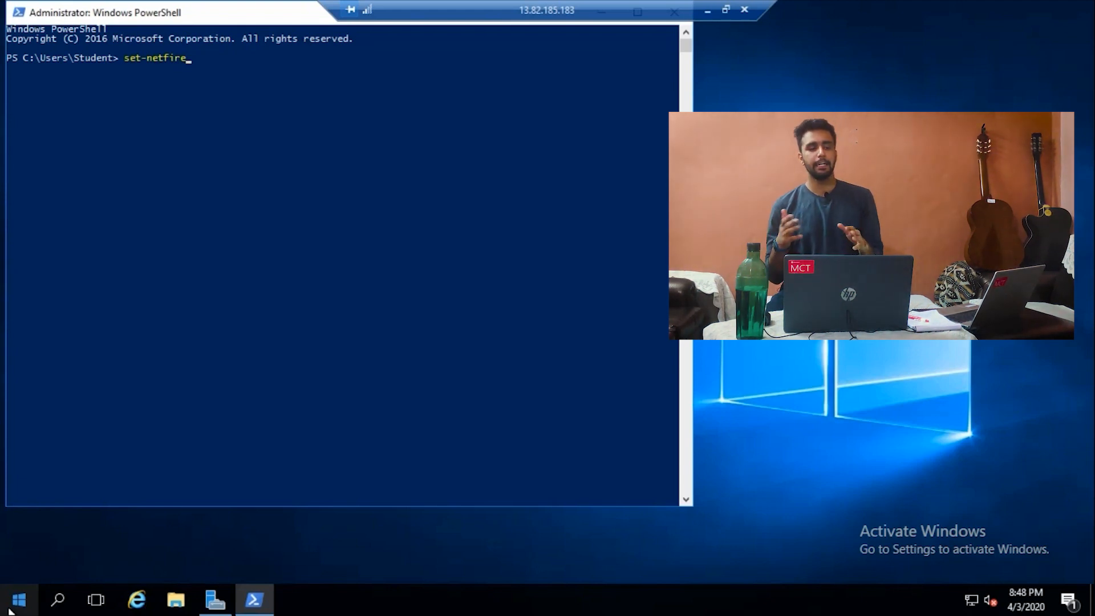
key("Tab")
key("Tab")
key("Tab")
key("Tab")
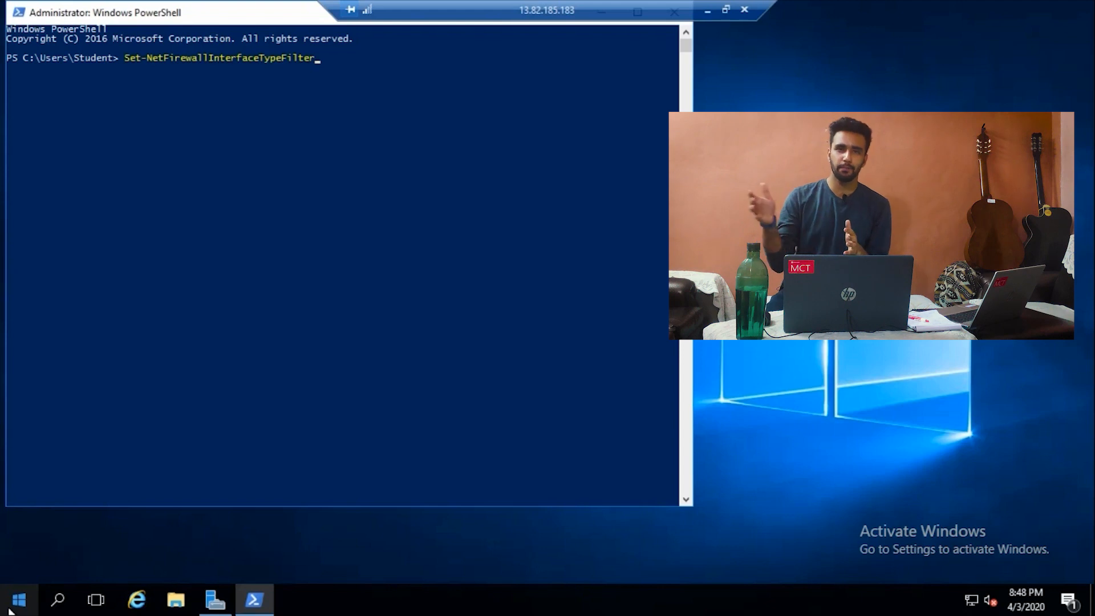
key("BackSpace")
key("BackSpace")
key("BackSpace")
key("BackSpace")
key("BackSpace")
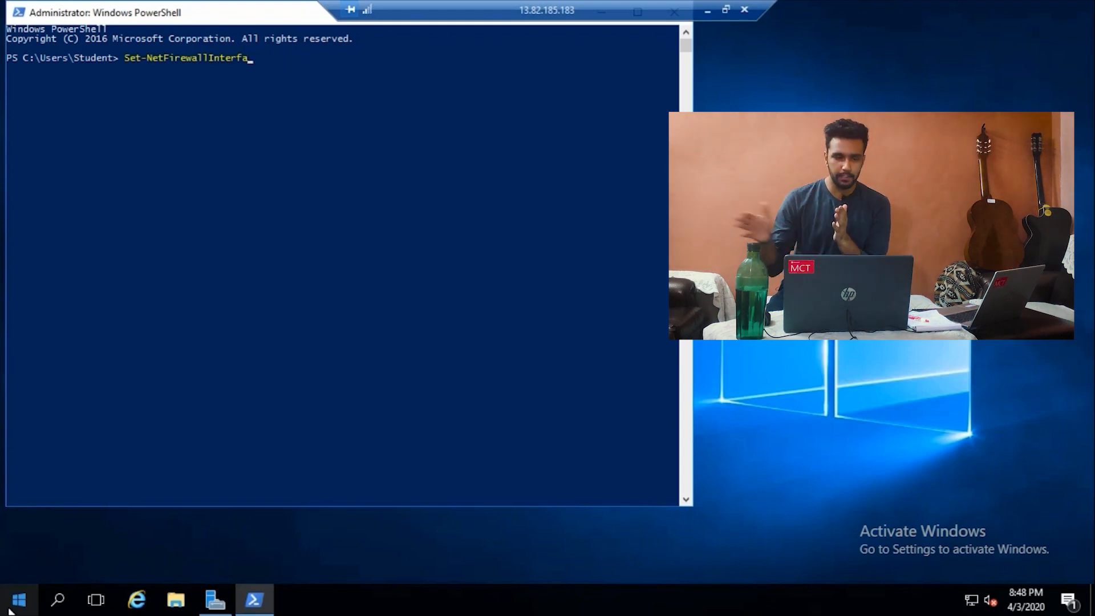
key("BackSpace")
key("BackSpace")
key("BackSpace")
key("BackSpace")
key("BackSpace")
key("BackSpace")
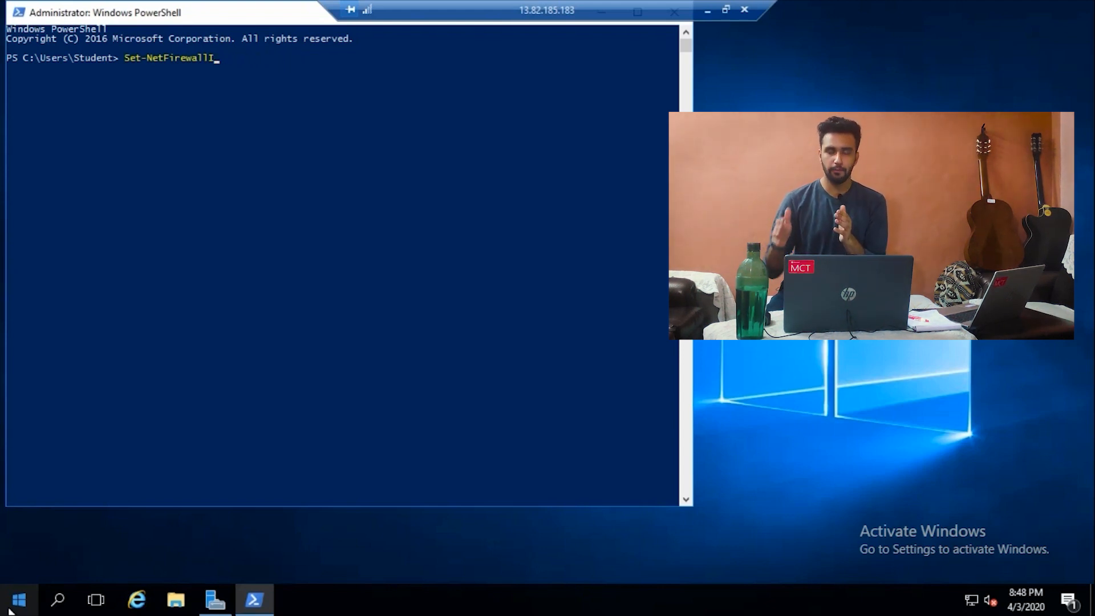
key("BackSpace")
type("profile")
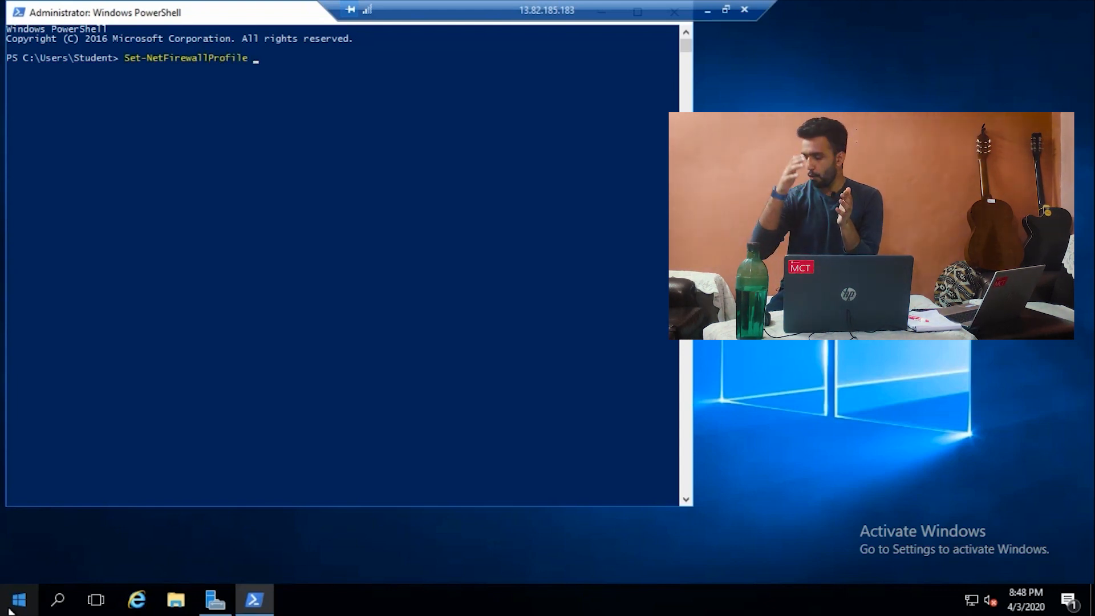
type(" -prof")
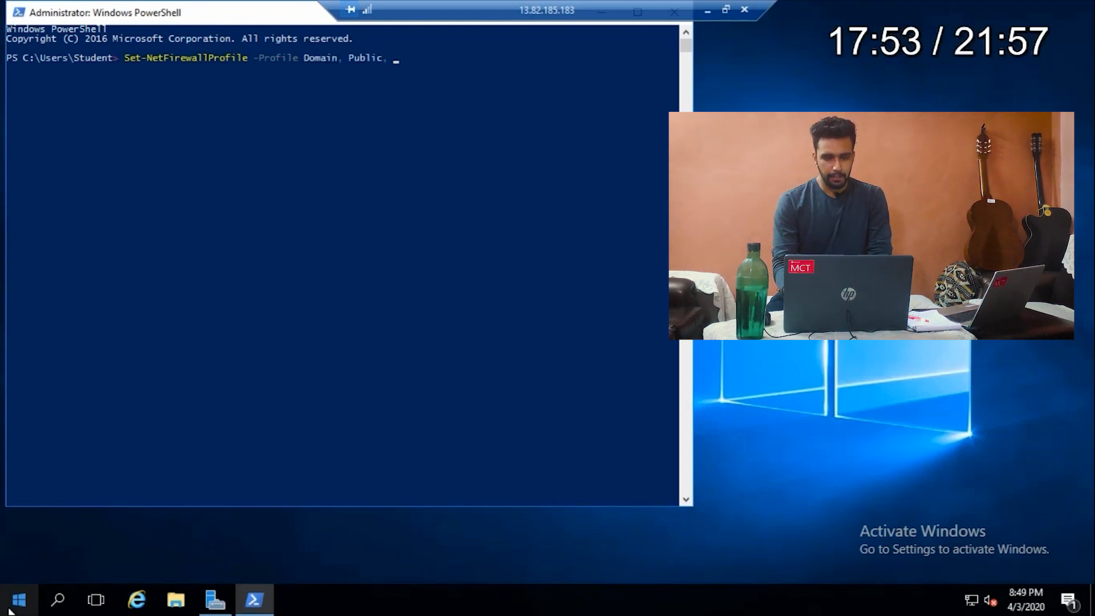
type("Pric")
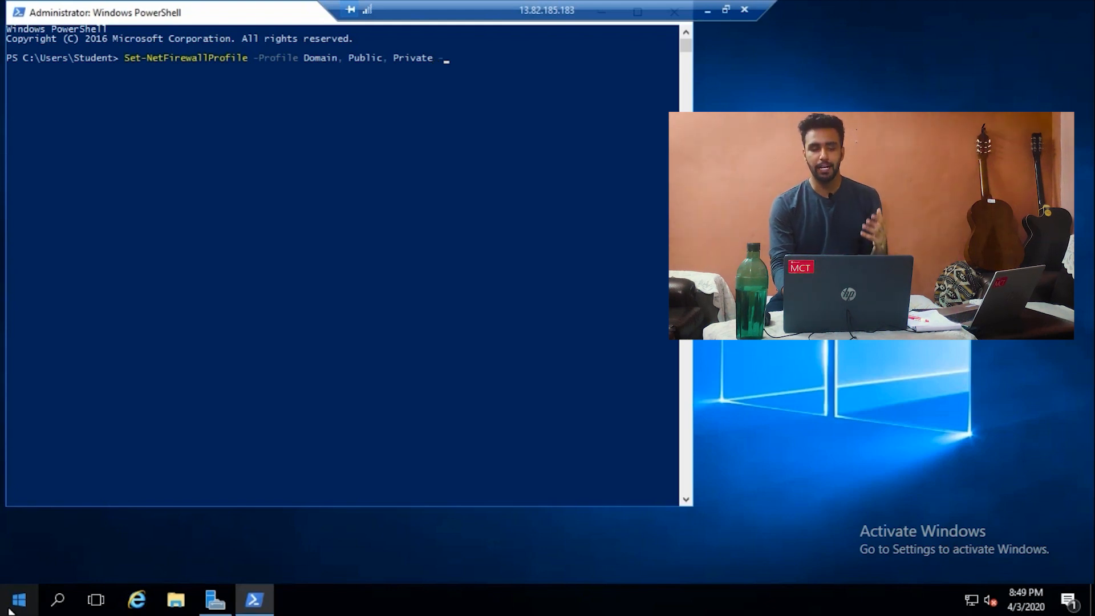
type("Enabled false")
key("Return")
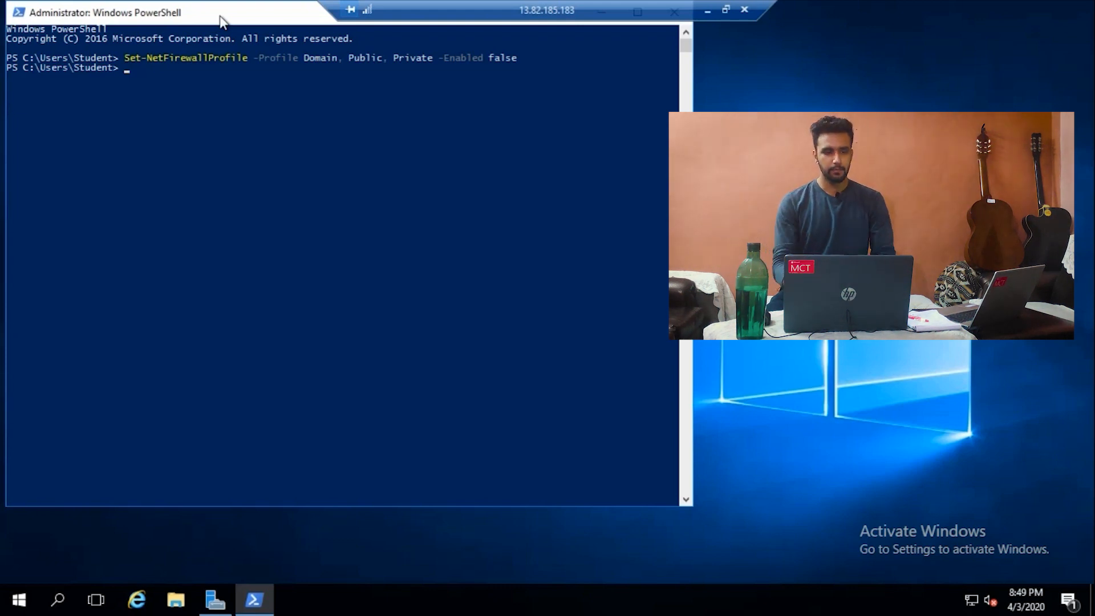
Step: Close the PowerShell window from its title-bar menu
left_click(220, 16)
right_click(220, 16)
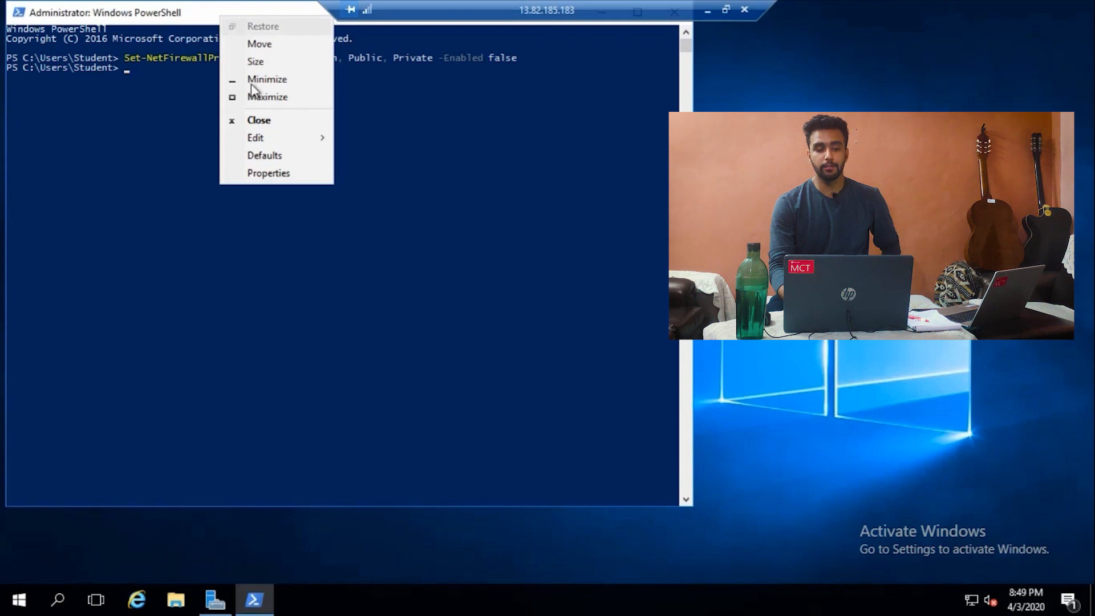
left_click(258, 120)
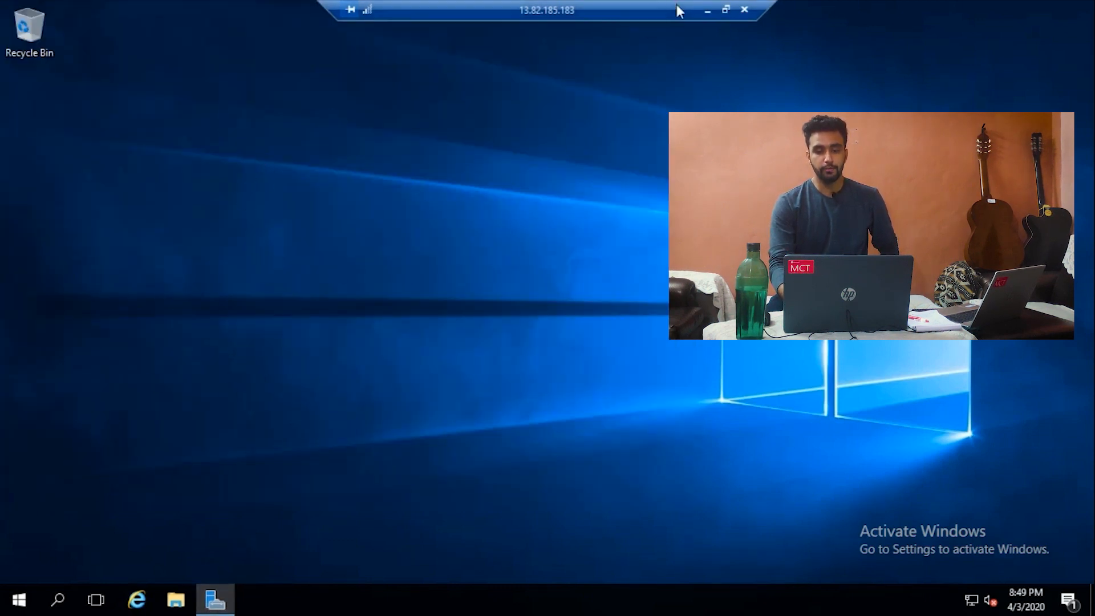
Step: Download VM3's RDP connection file from its Connect > RDP page
left_click(707, 10)
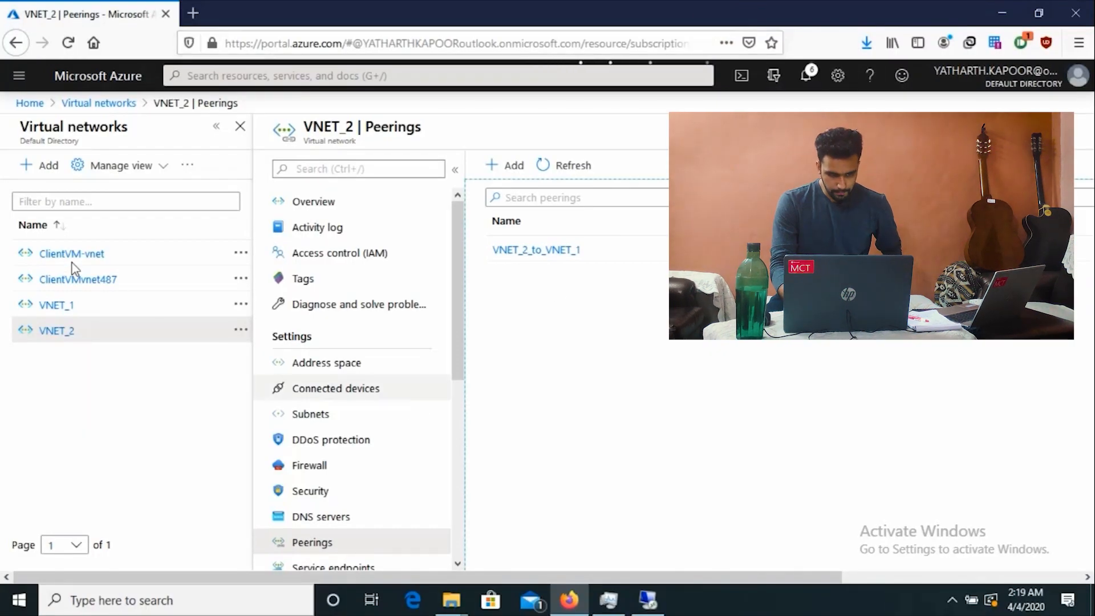
left_click(40, 103)
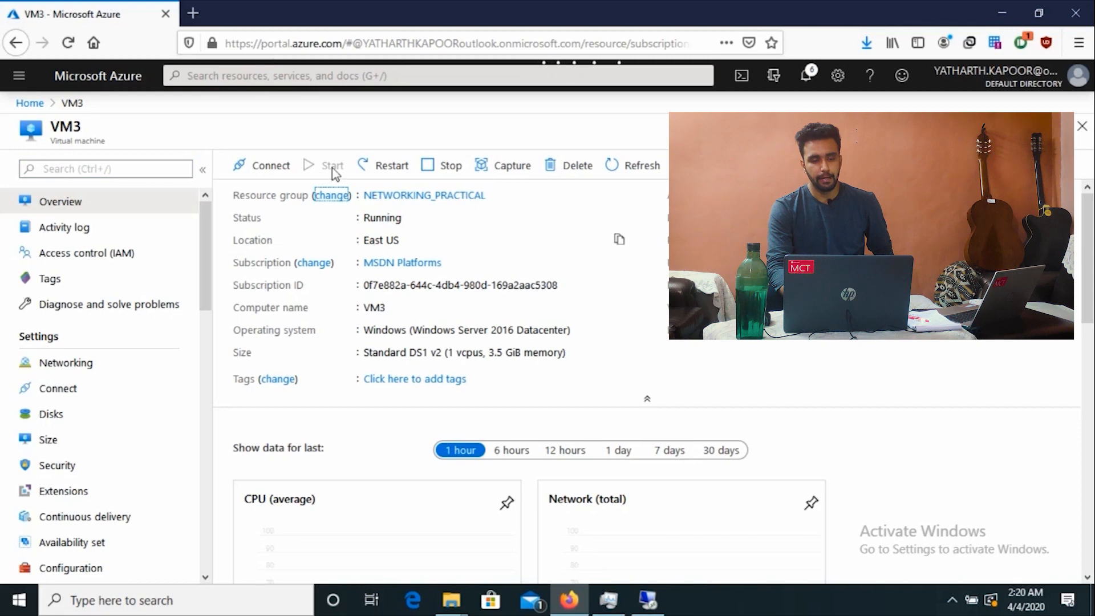
left_click(264, 166)
left_click(276, 207)
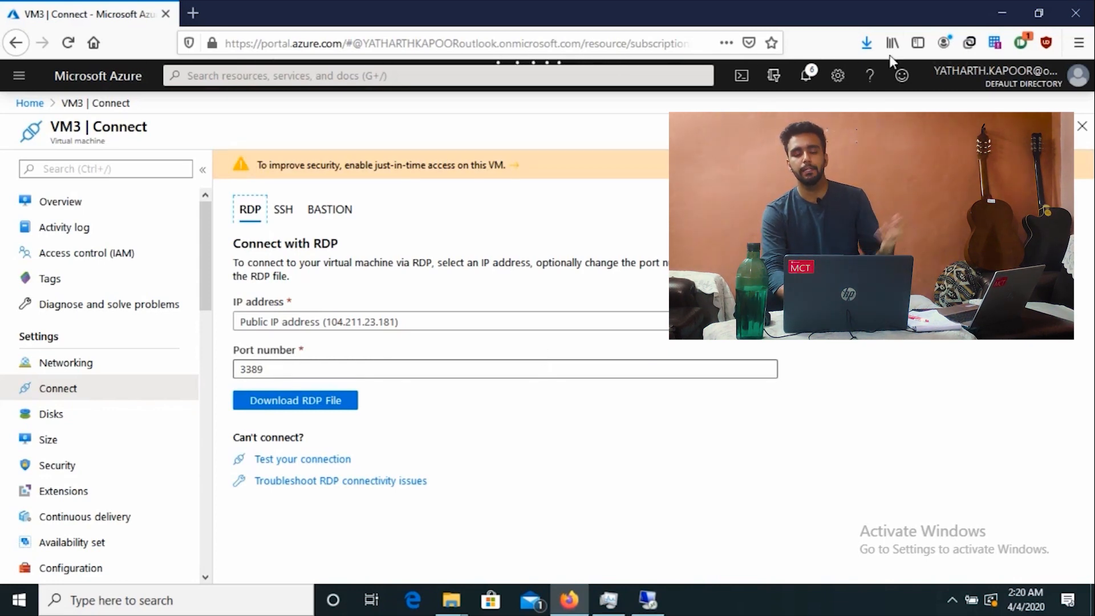
left_click(866, 43)
Step: Open VM3.rdp, sign in with the VM's username and password, and accept the certificate
left_click(340, 405)
left_click(608, 388)
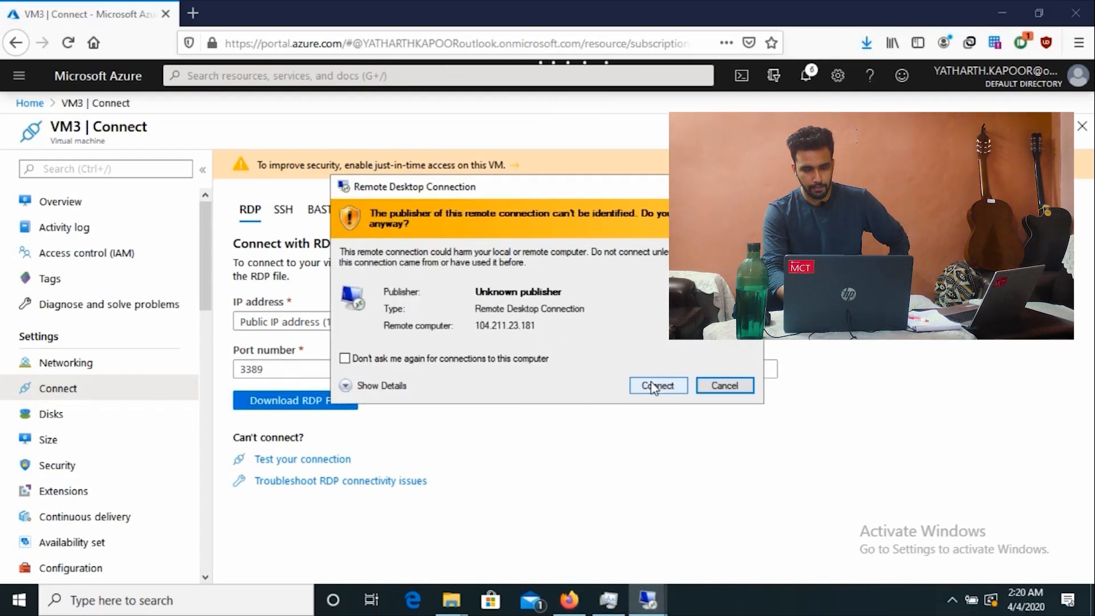
left_click(656, 386)
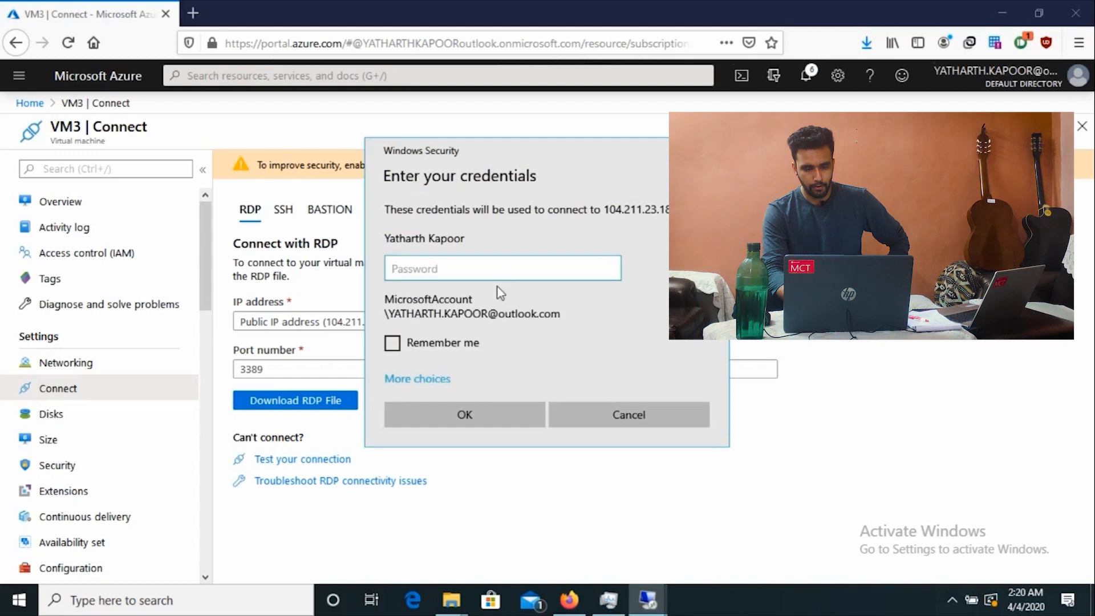
type("student")
key("Tab")
type("••")
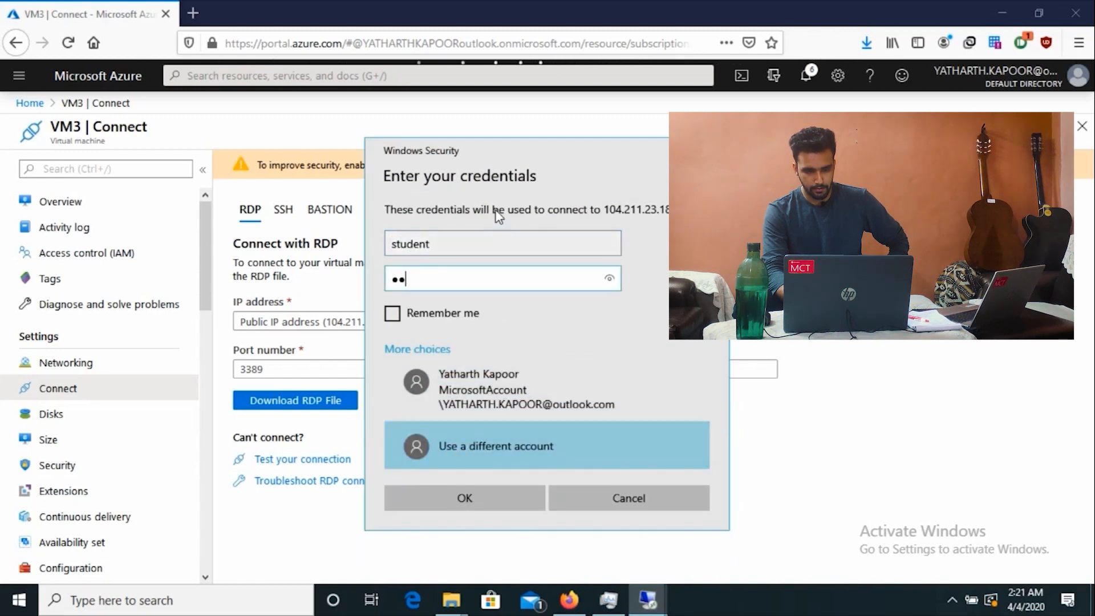
type("••••••••••")
key("Return")
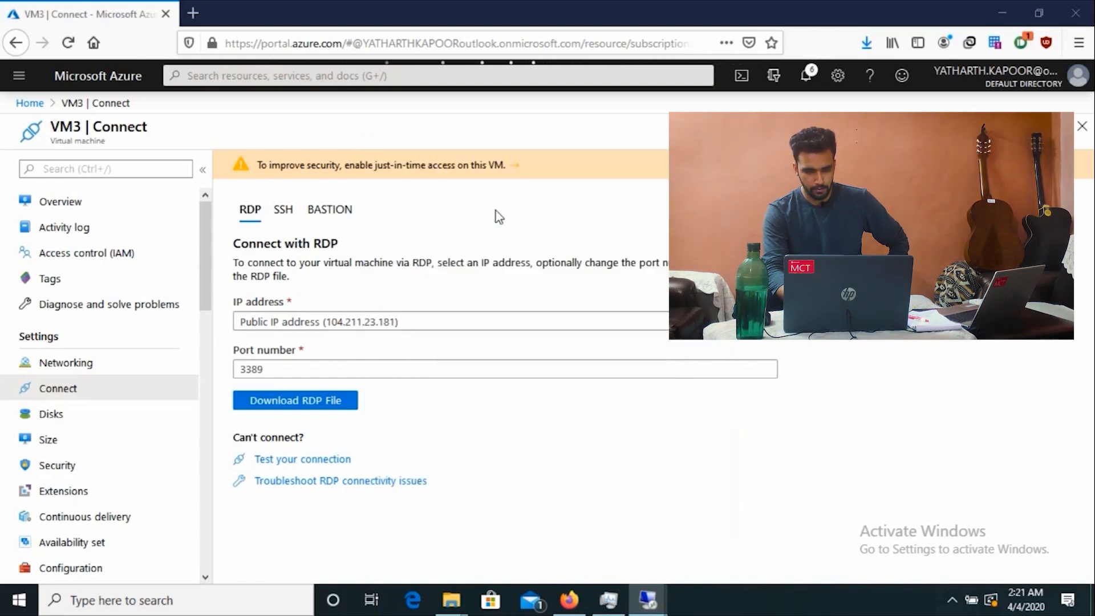
left_click(599, 429)
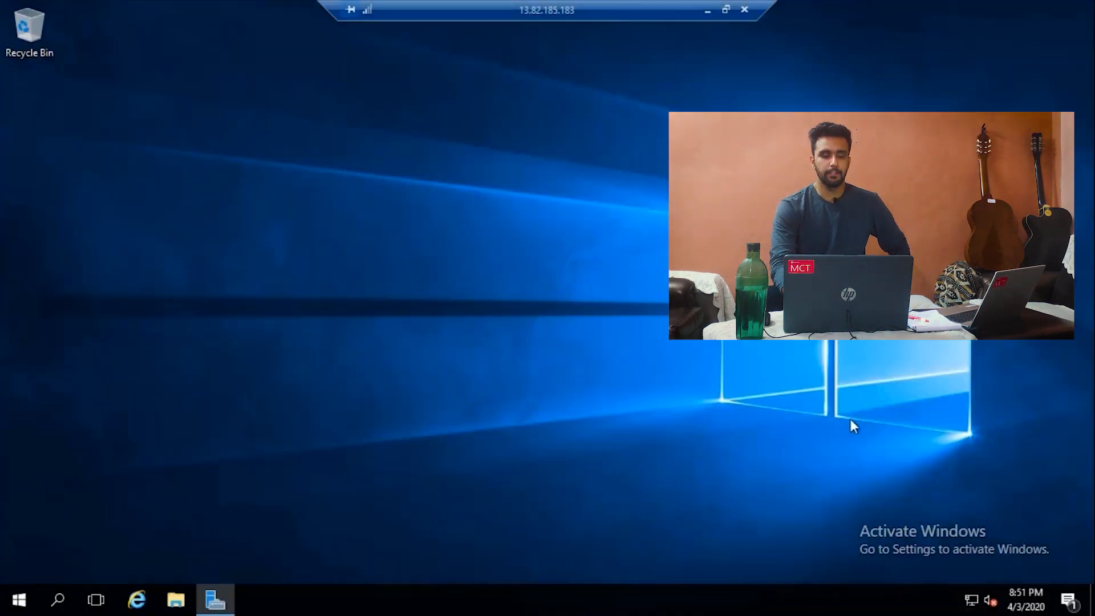
left_click(708, 10)
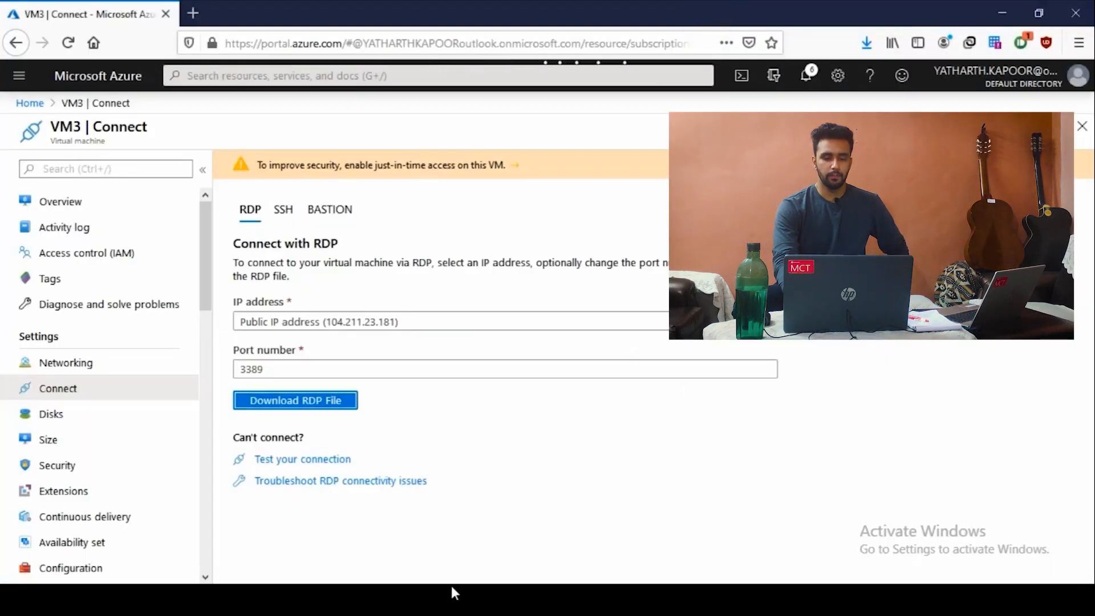
key("alt+Tab")
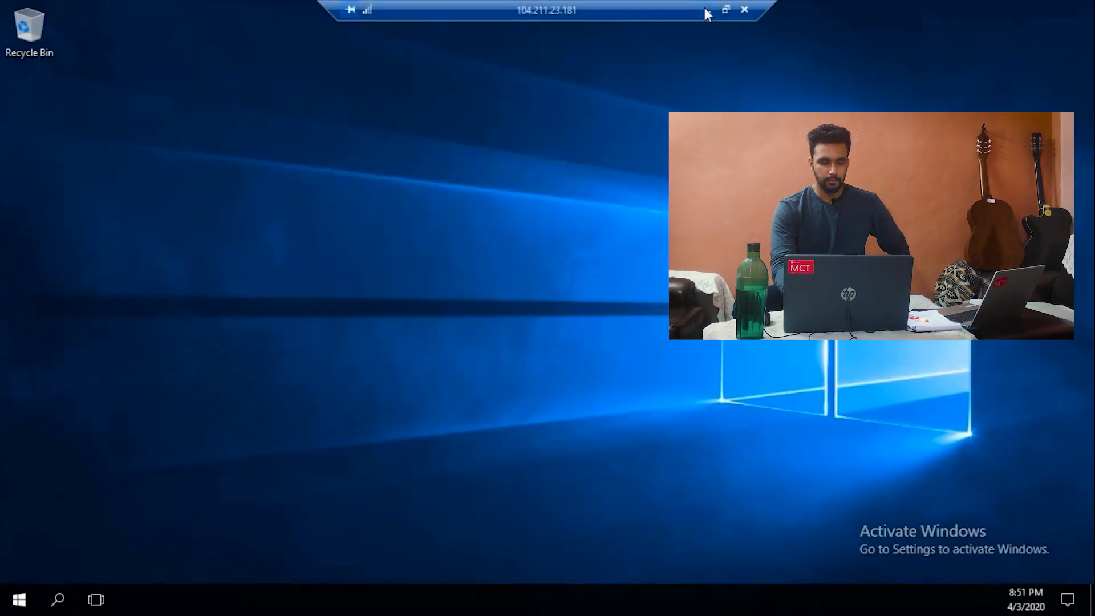
Step: Open Control Panel on VM3 from the Start button's system tools menu
right_click(23, 598)
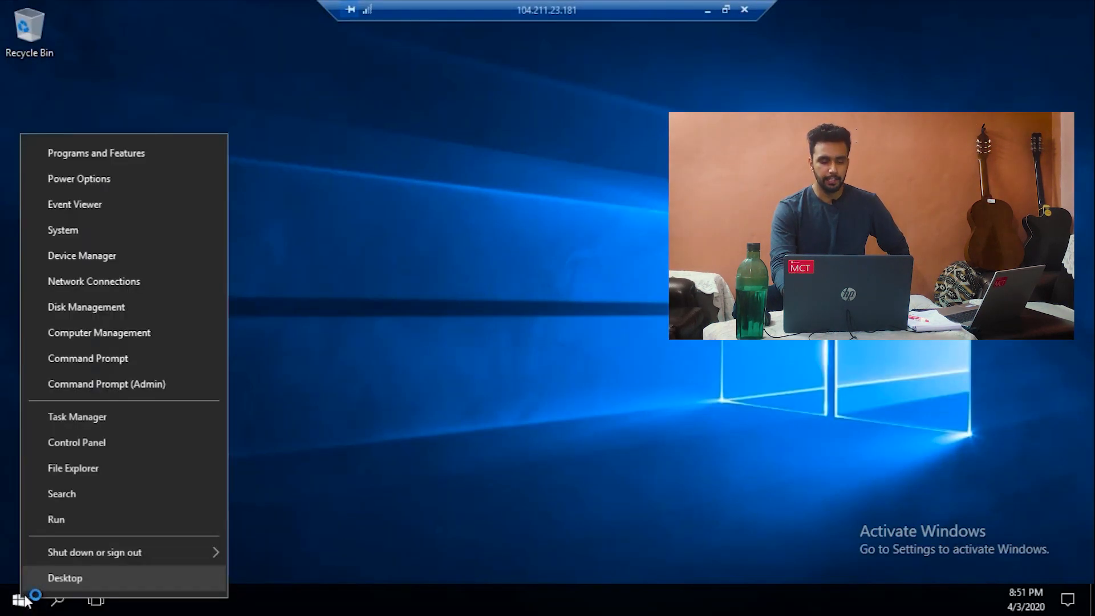
left_click(23, 599)
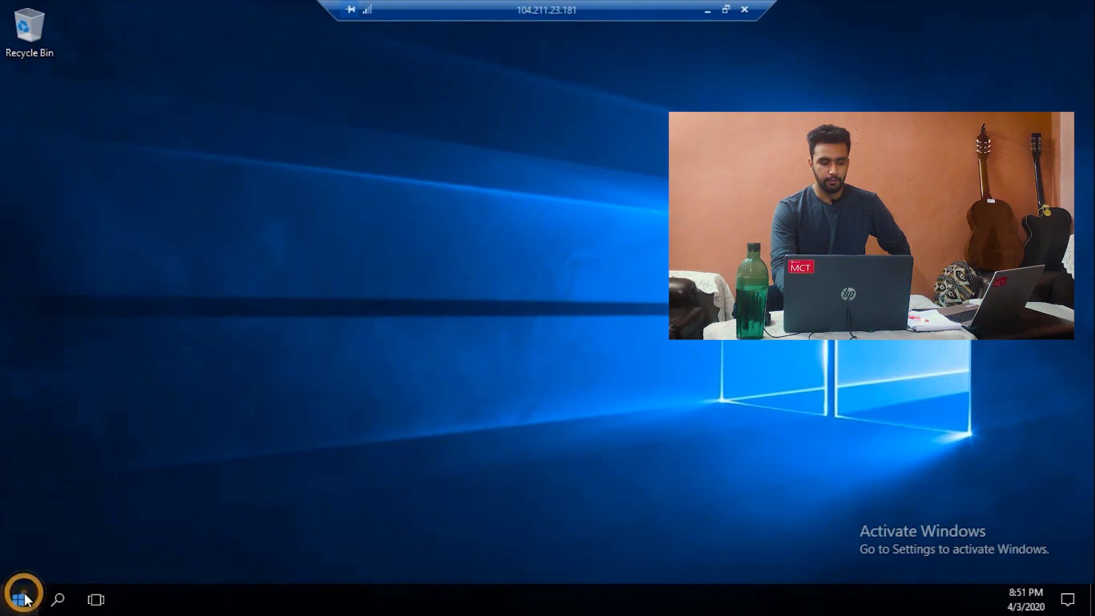
left_click(26, 599)
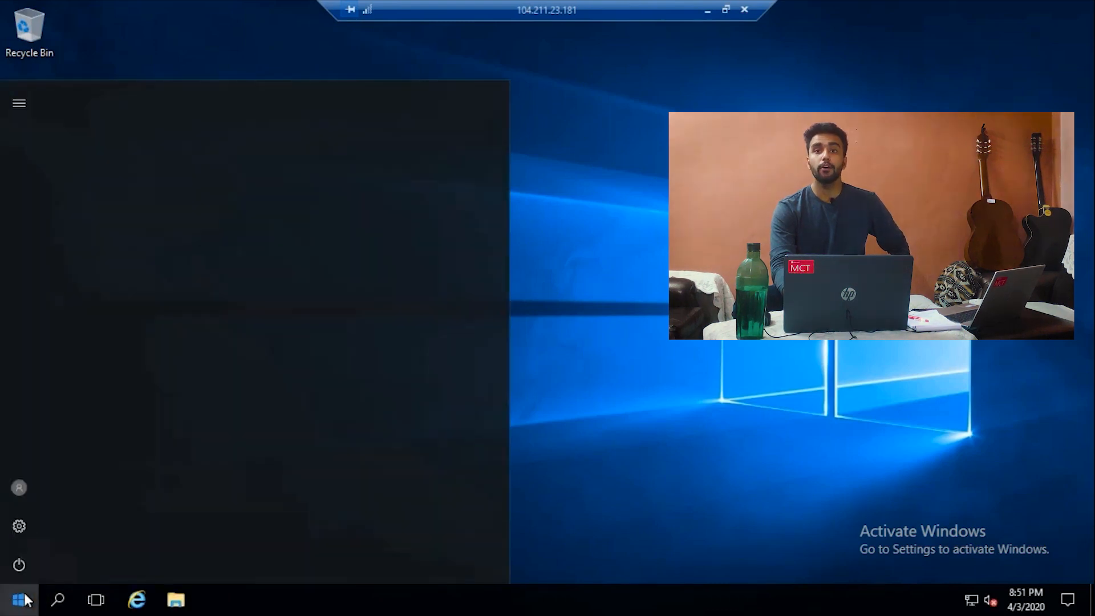
right_click(28, 596)
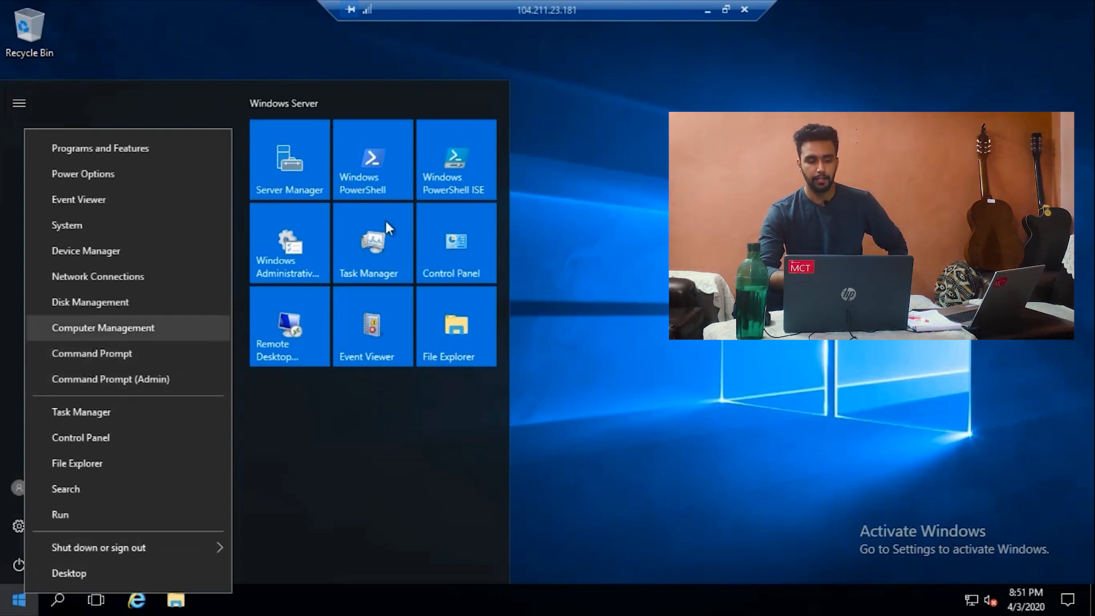
left_click(453, 275)
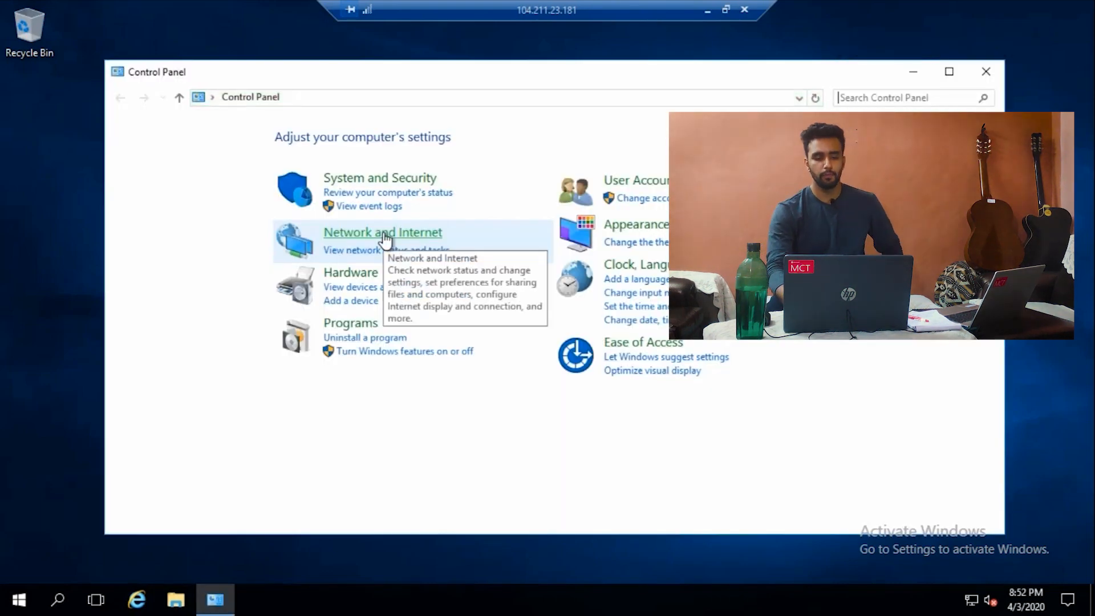
left_click(385, 237)
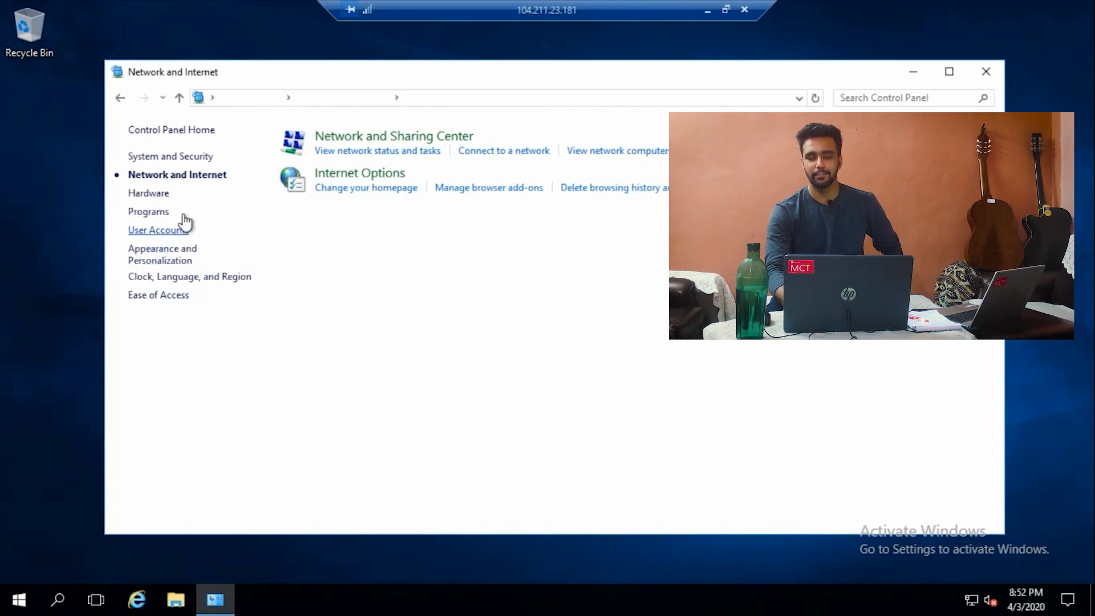
left_click(126, 98)
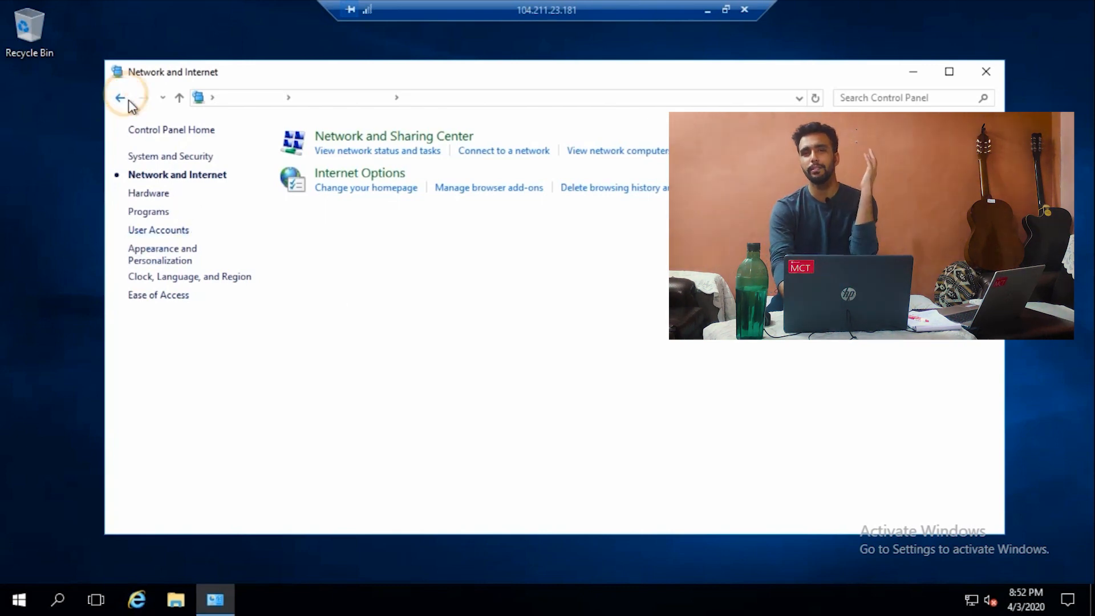
Step: Find Windows Firewall by searching 'fire', check that public networks are off, and close it
left_click(895, 96)
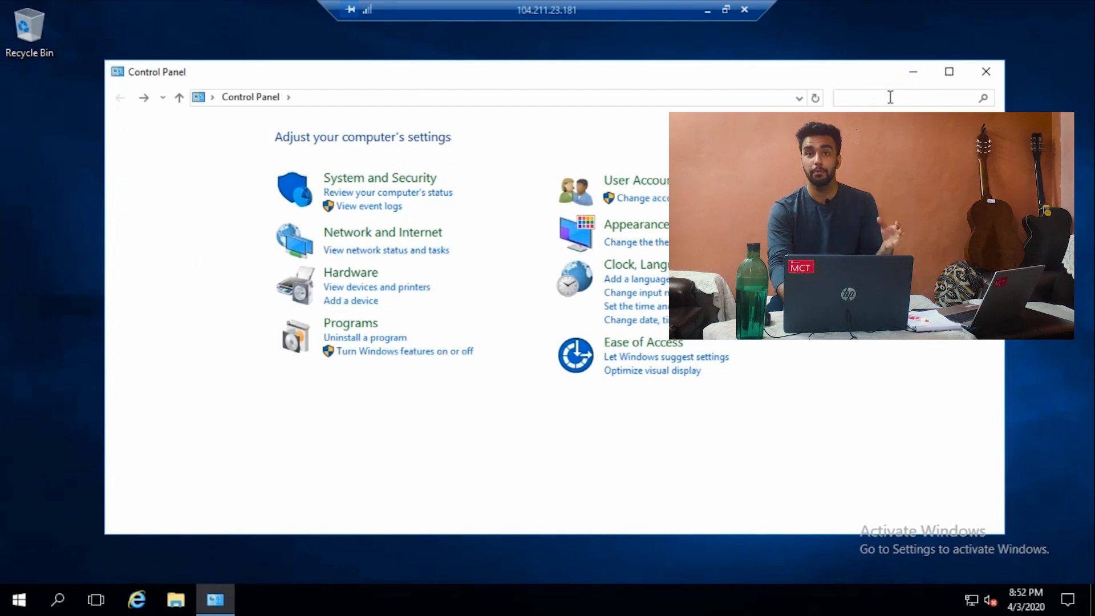
type("fire")
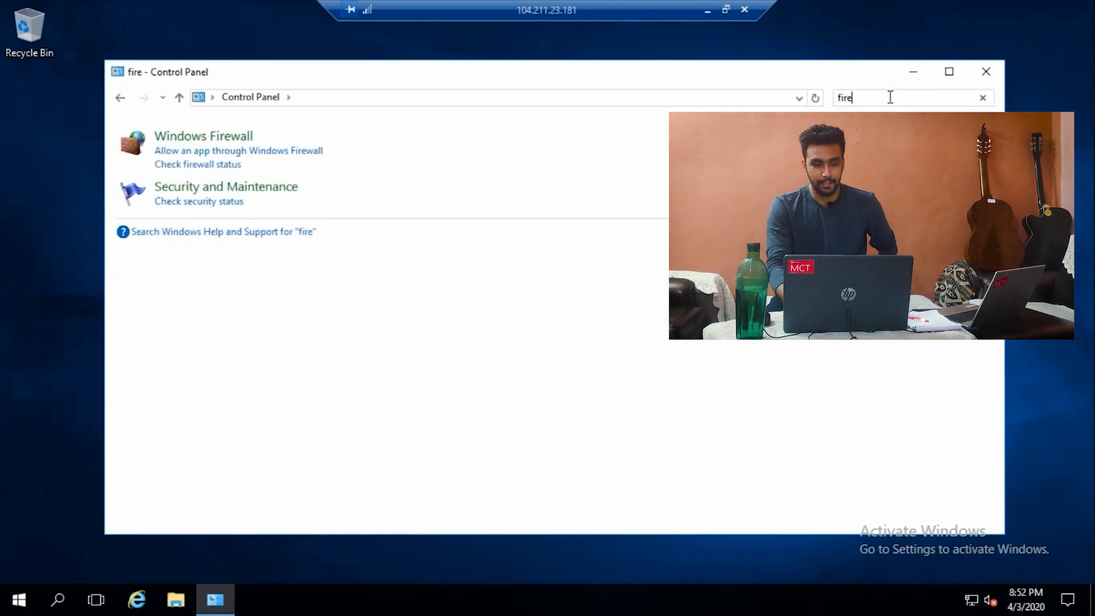
left_click(234, 140)
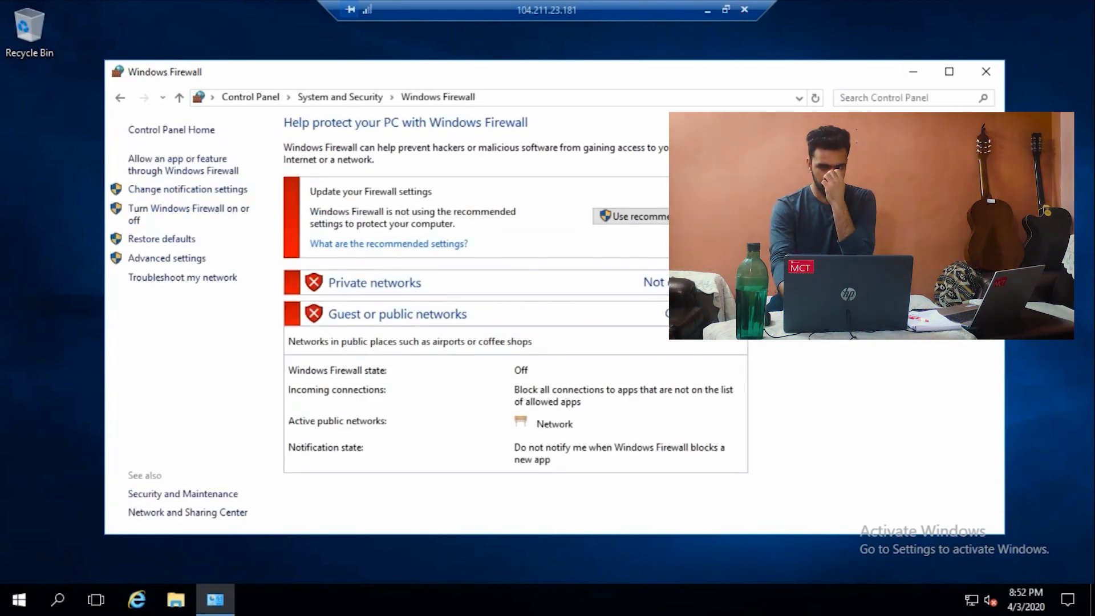
left_click(981, 76)
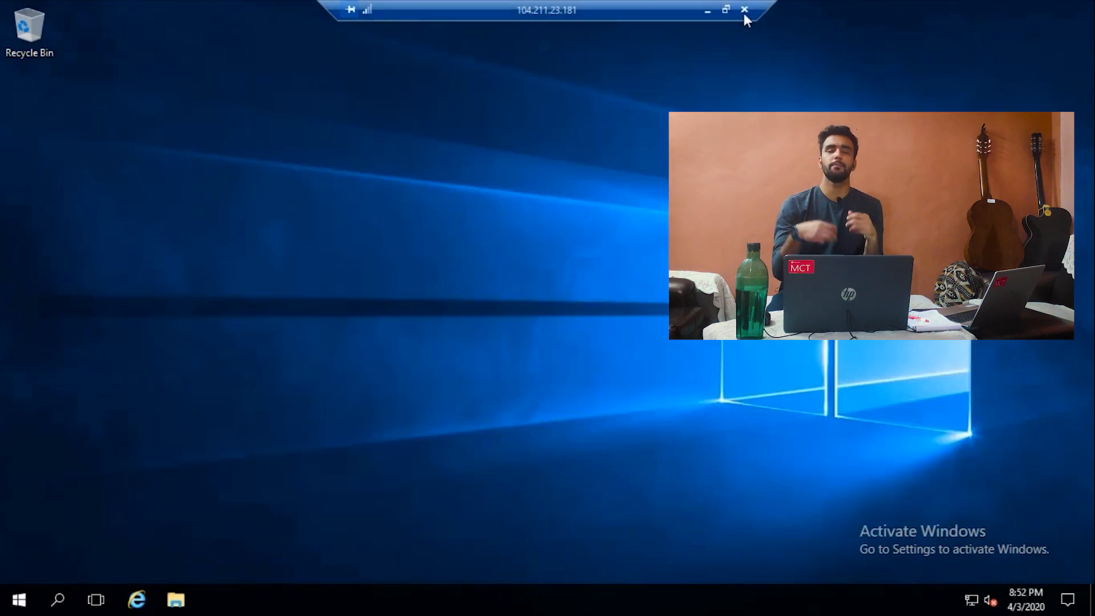
Step: Switch from the VM3 session to the VM1 remote desktop and open its Start menu
left_click(708, 12)
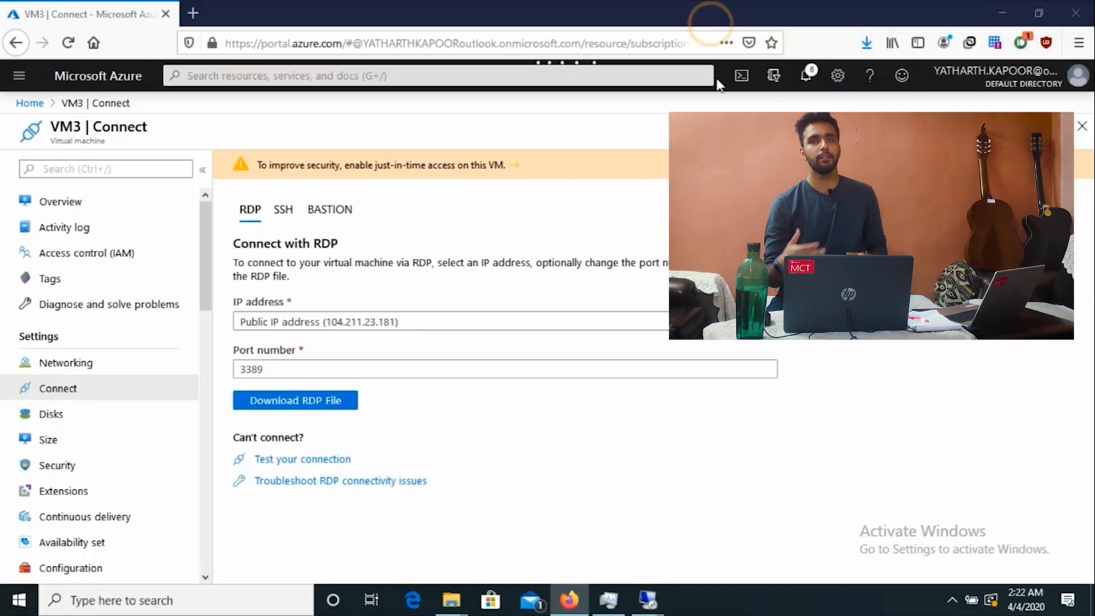
left_click(648, 600)
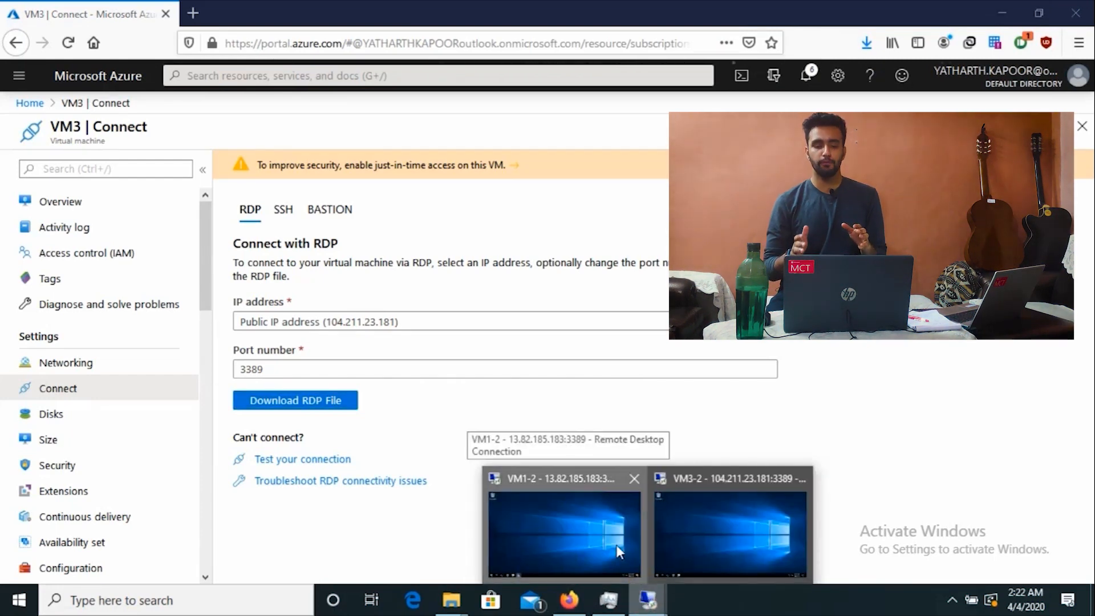
left_click(616, 545)
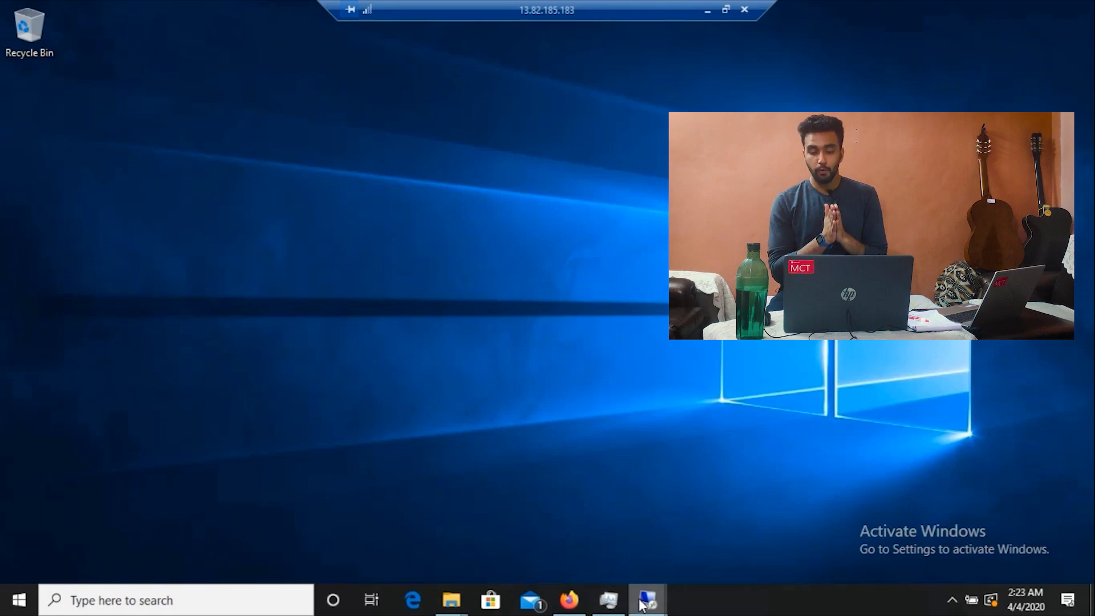
mouse_move(638, 601)
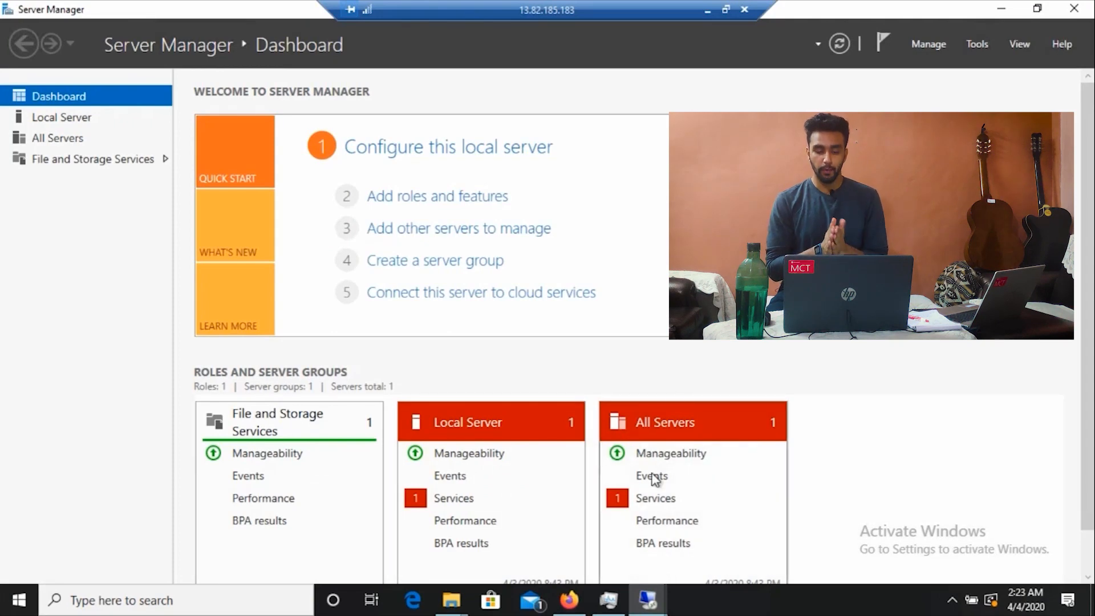
left_click(716, 16)
mouse_move(647, 606)
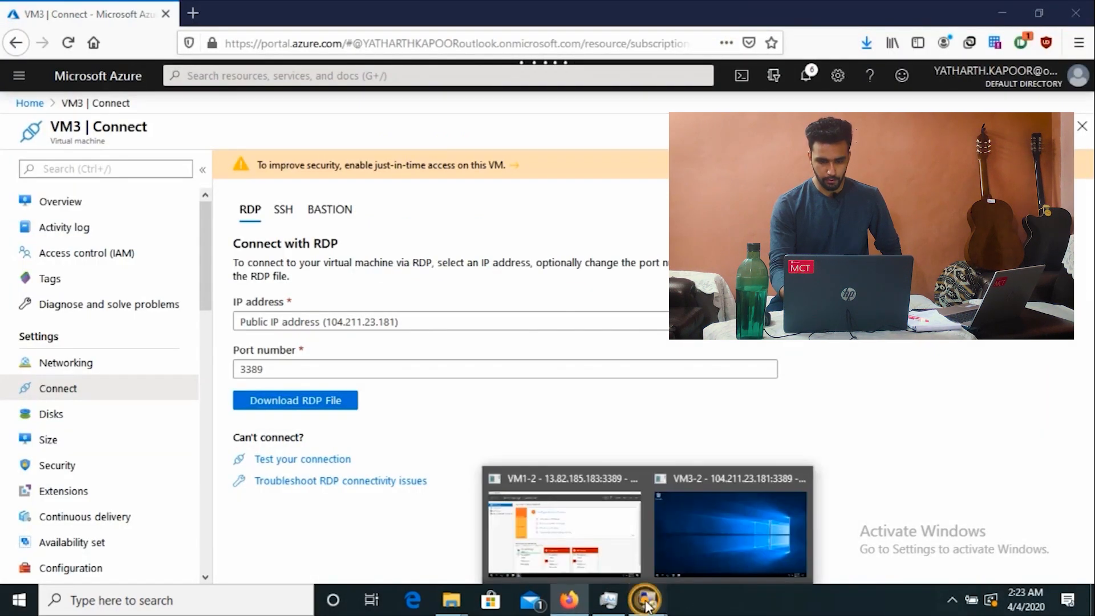
left_click(628, 519)
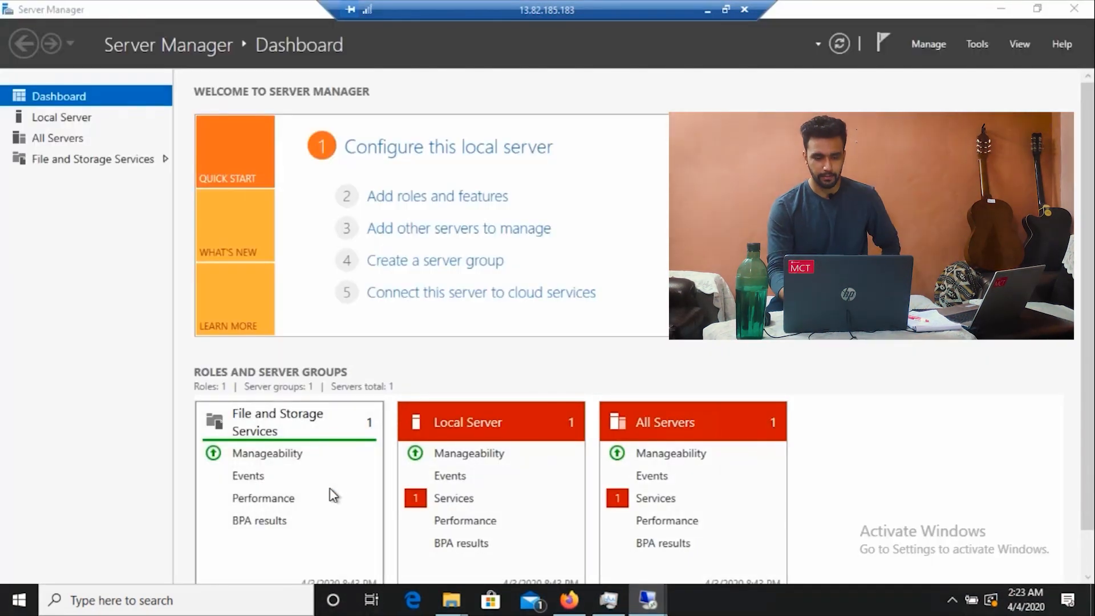
key("super")
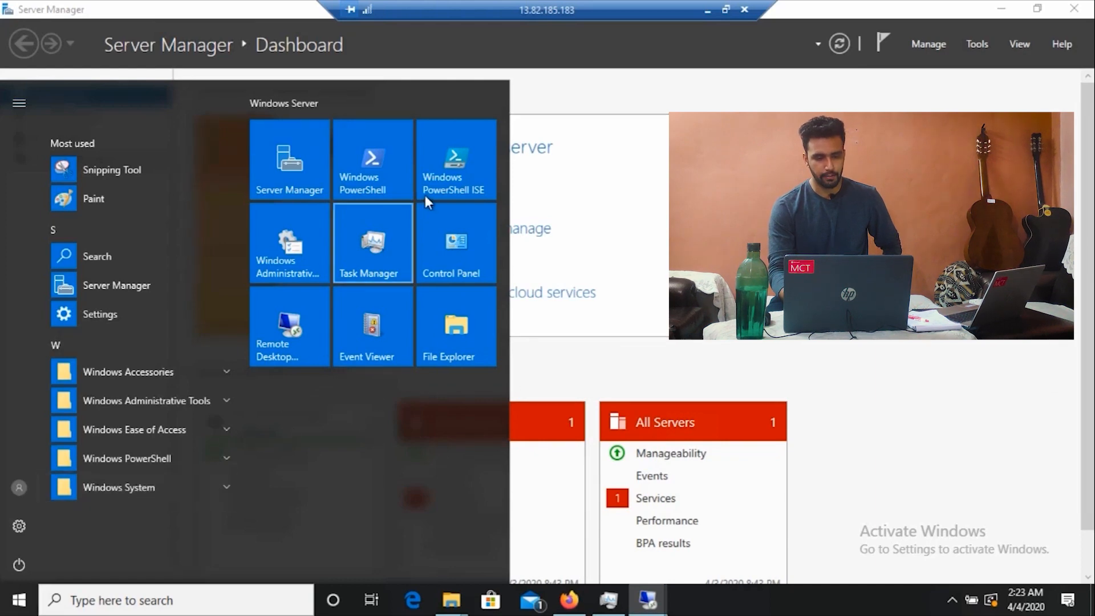
Step: Launch PowerShell on VM1 and ping 10.2.0.4, getting four replies with 0% loss
left_click(397, 180)
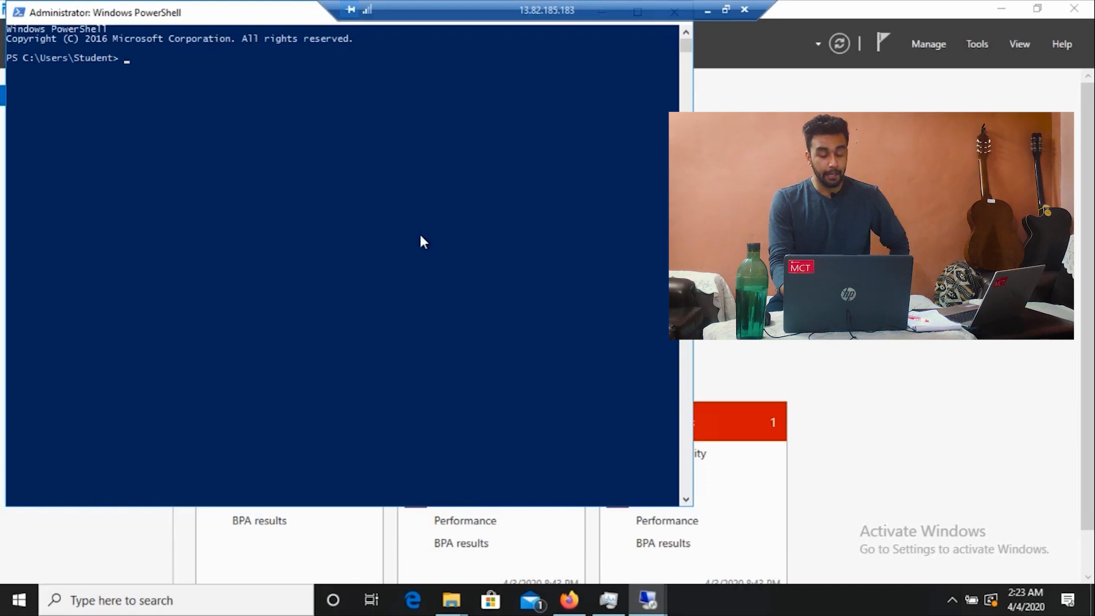
type("ping")
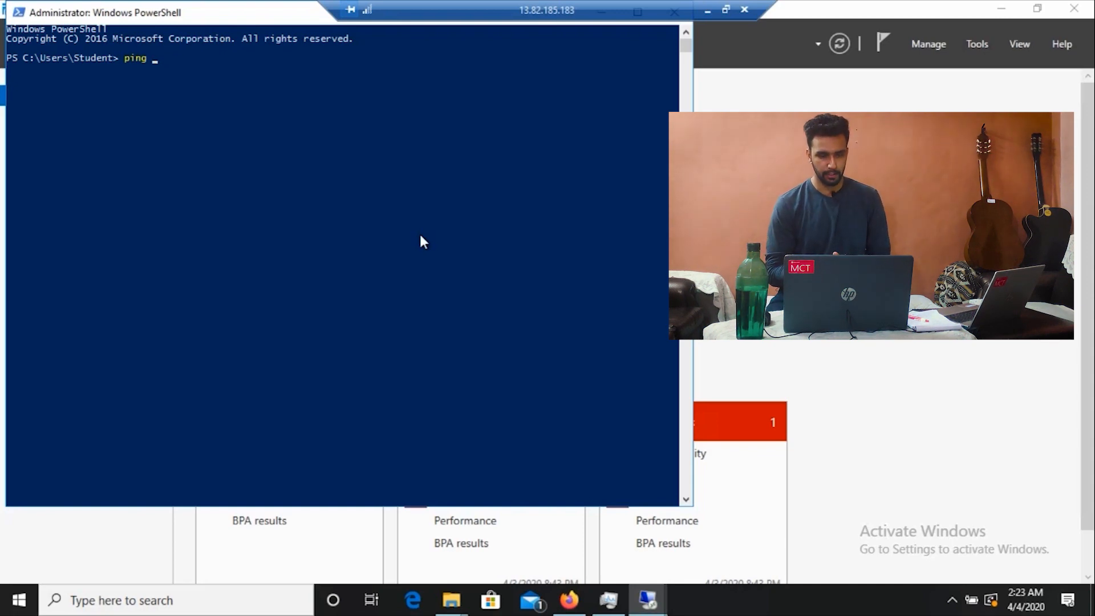
type("10.")
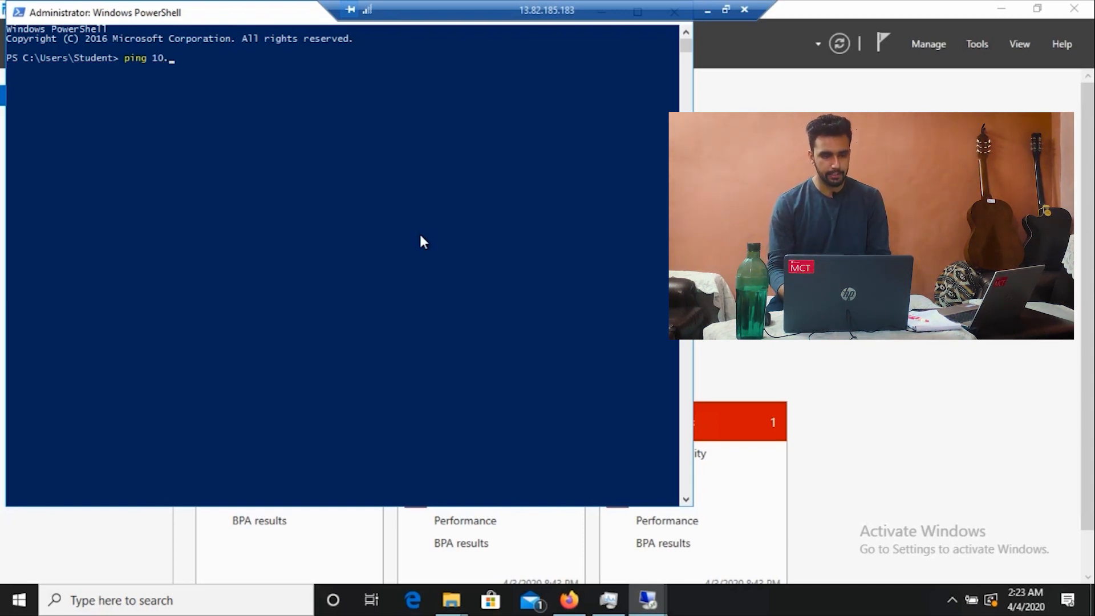
type("2.0")
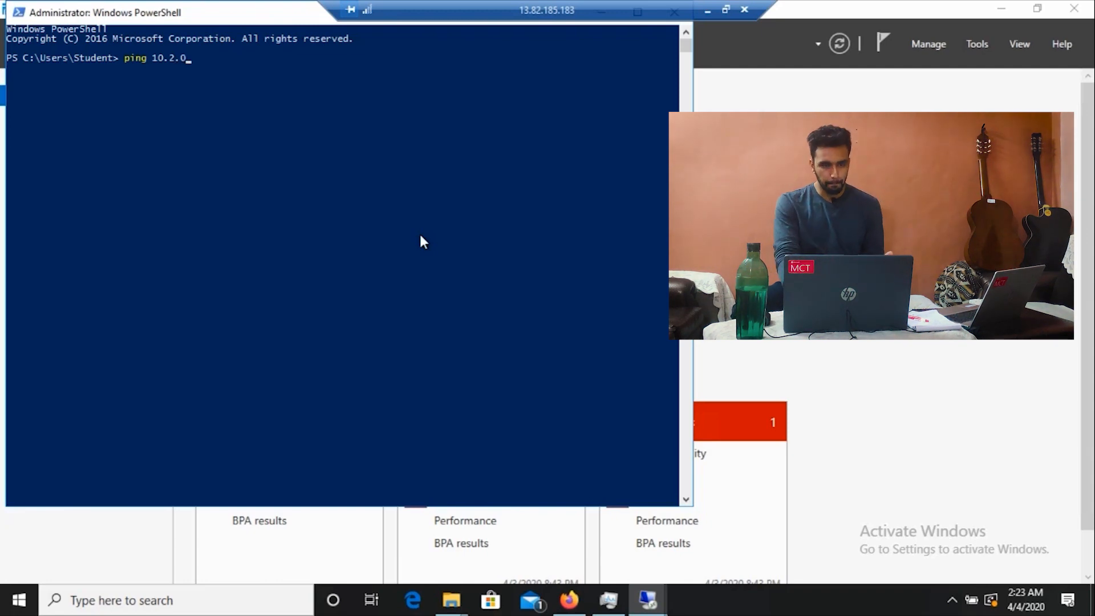
type("4")
key("BackSpace")
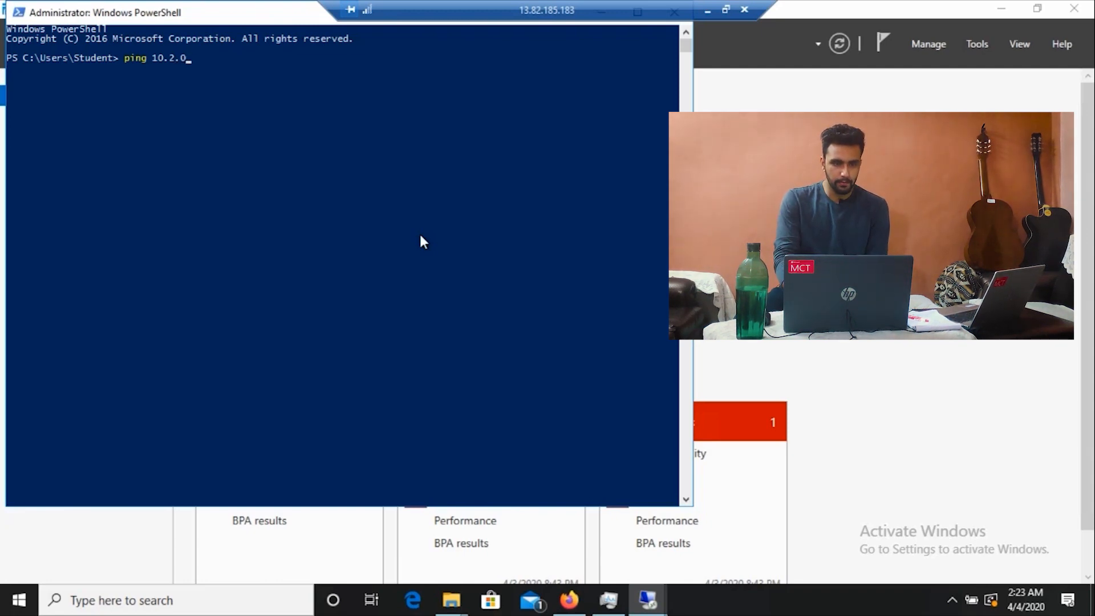
type(".44")
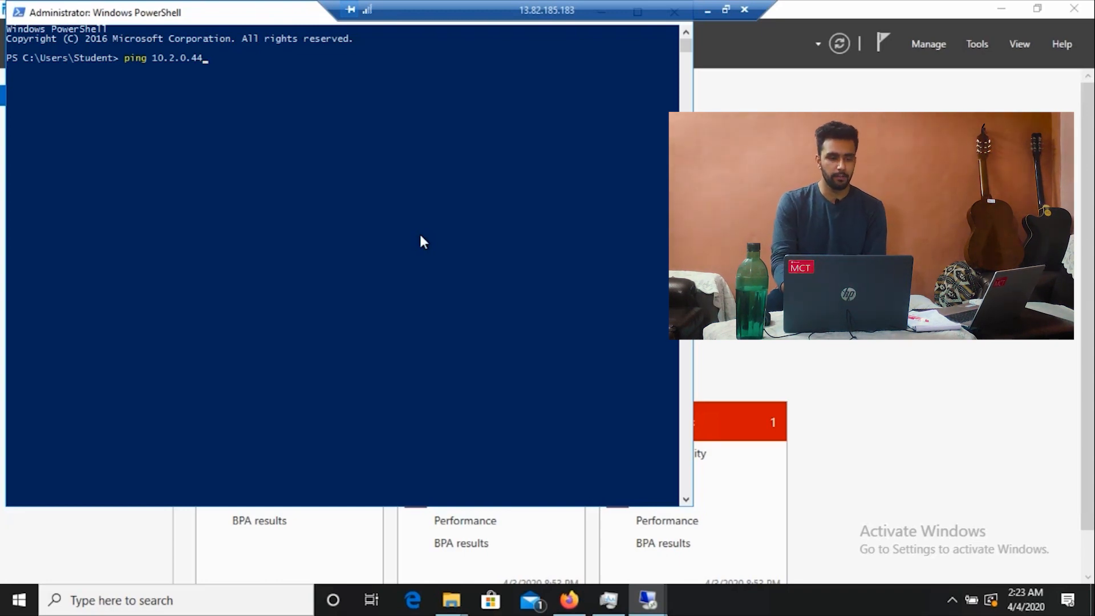
key("Return")
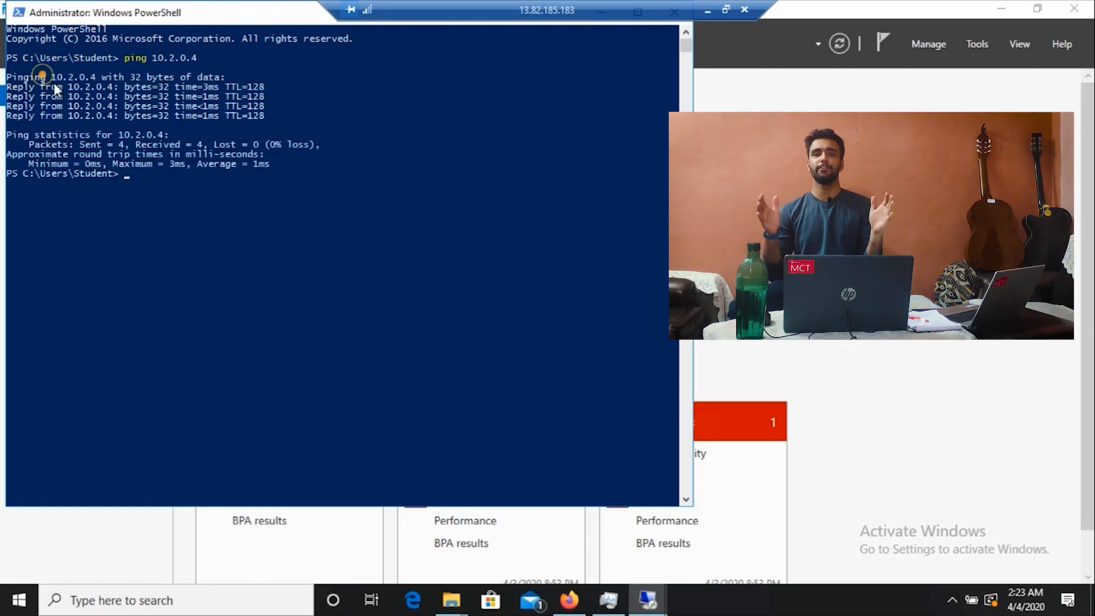
left_click_drag(42, 76, 315, 132)
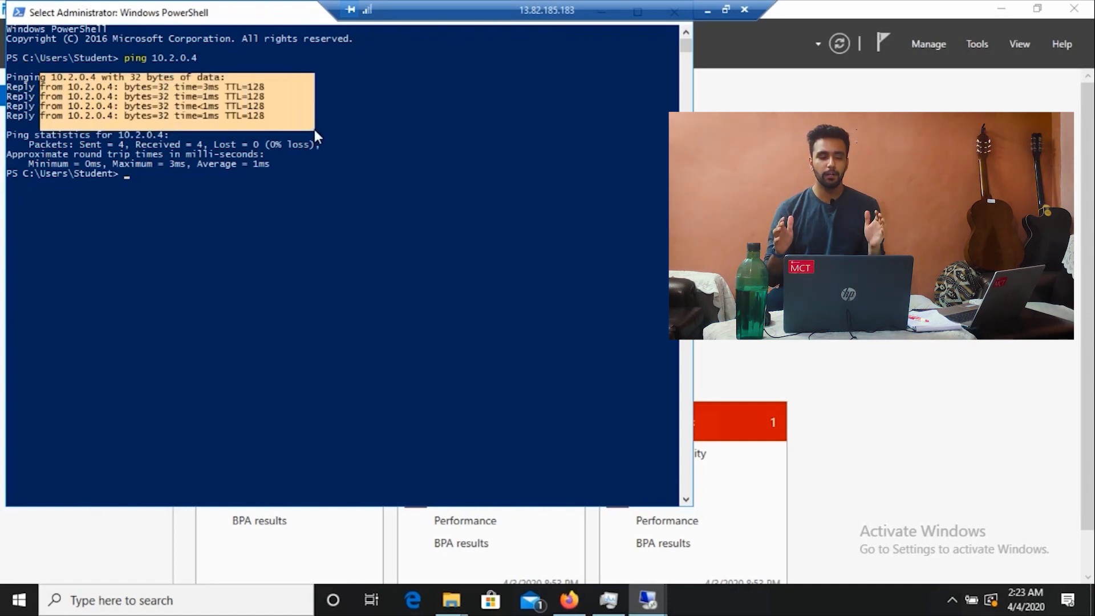
left_click(314, 130)
left_click(339, 211)
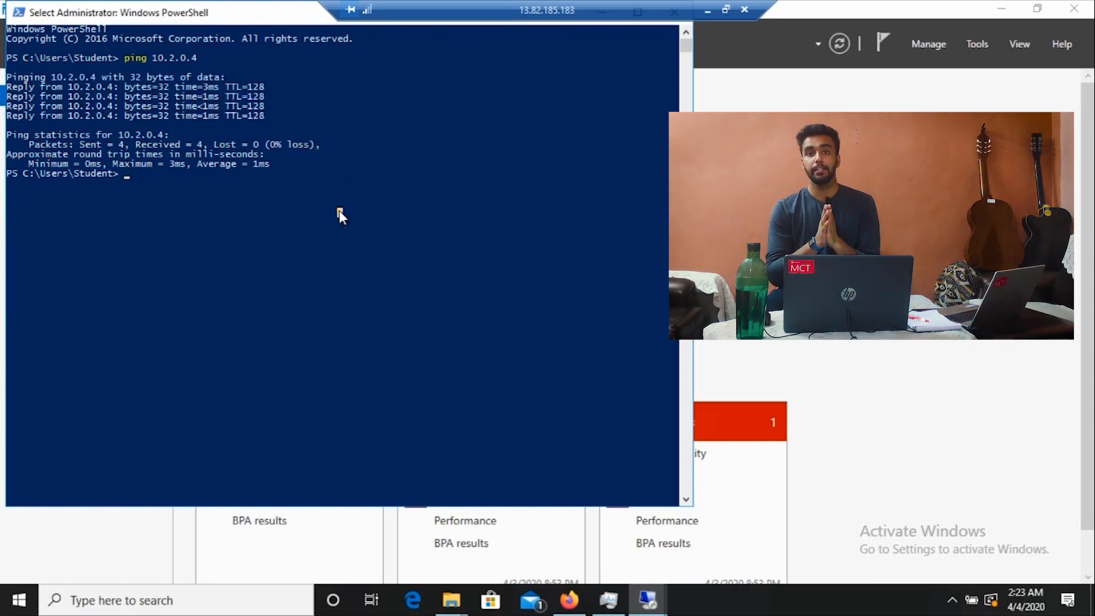
Step: Clear the screen and run ping 10.2.0.4 -t, stopping it after 8 replies
type("cls")
key("Return")
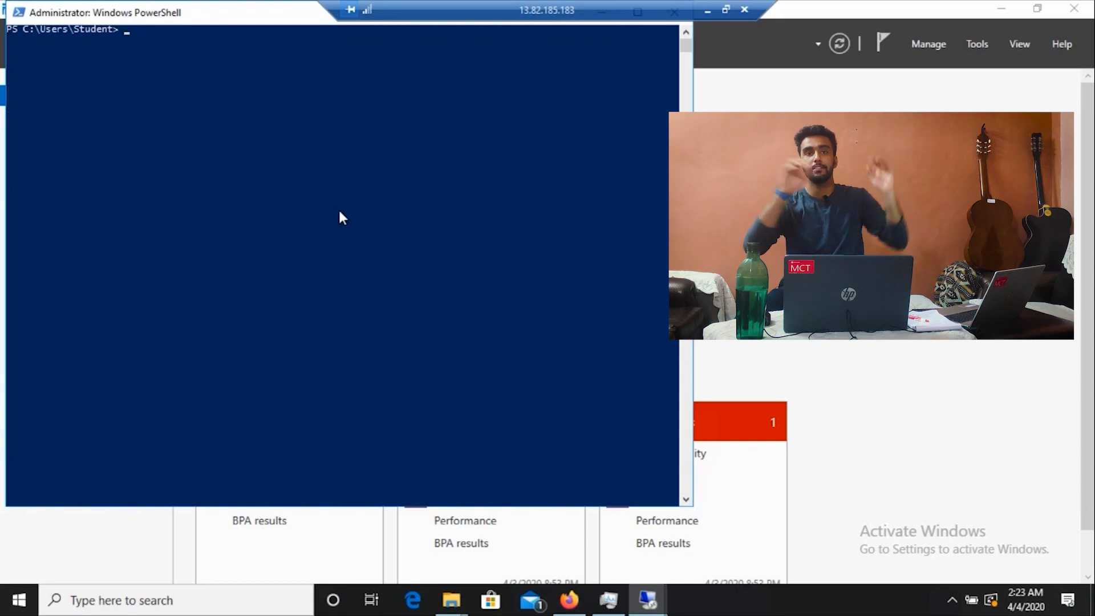
type("cls")
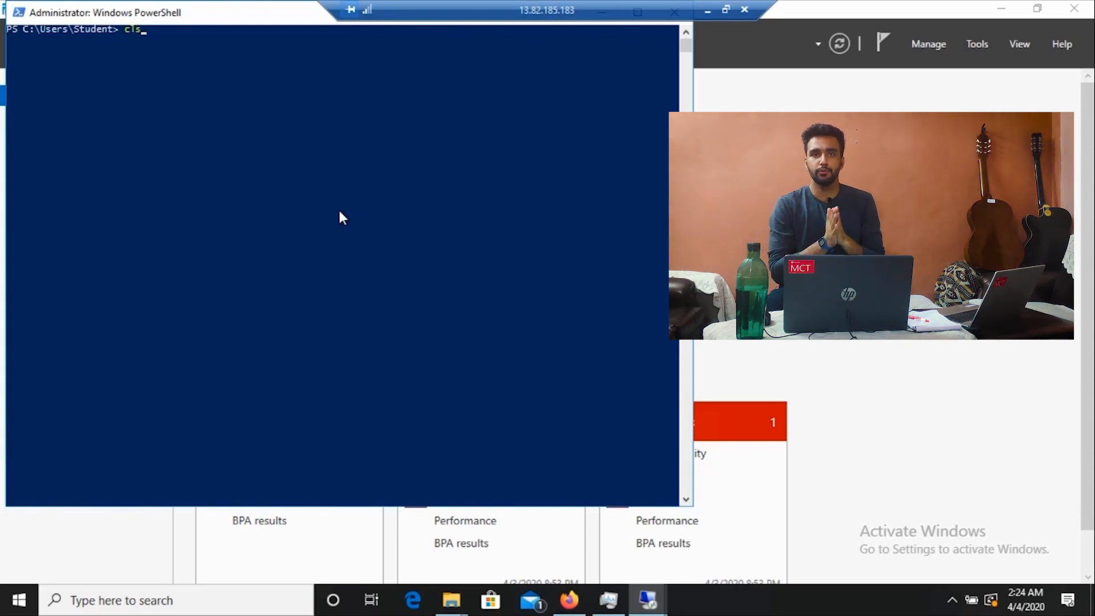
key("BackSpace")
key("BackSpace")
key("BackSpace")
type("ping 10.2.0.4")
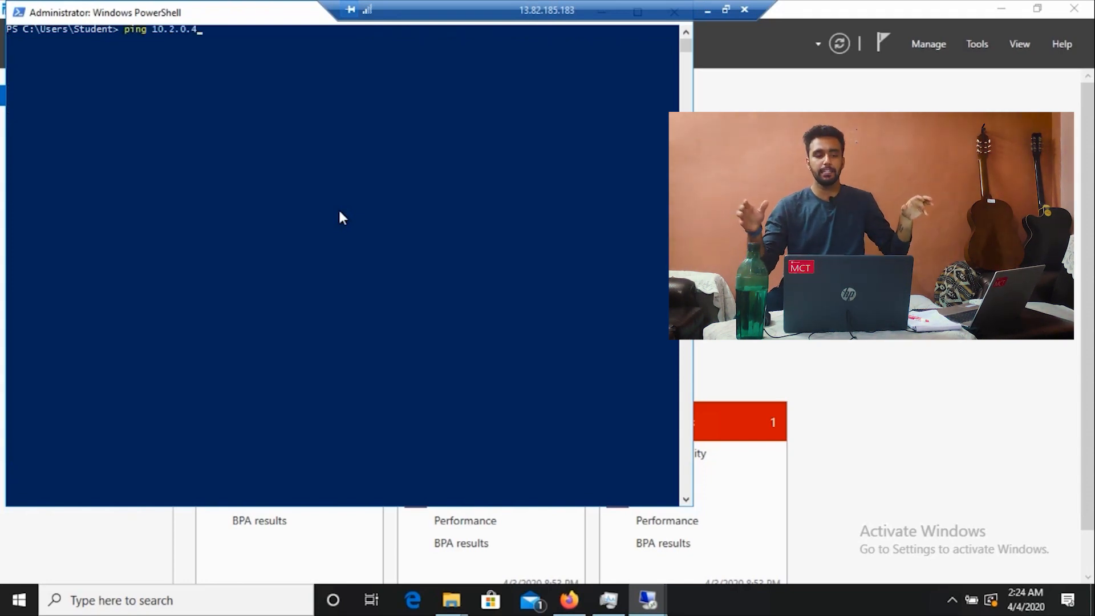
type(" -t")
key("Return")
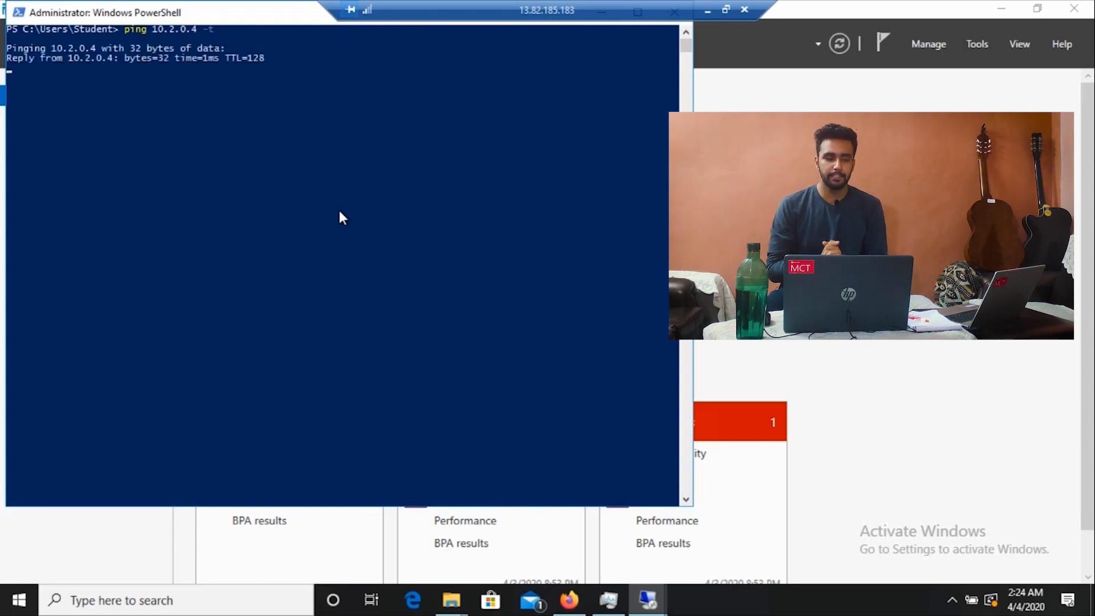
double_click(207, 16)
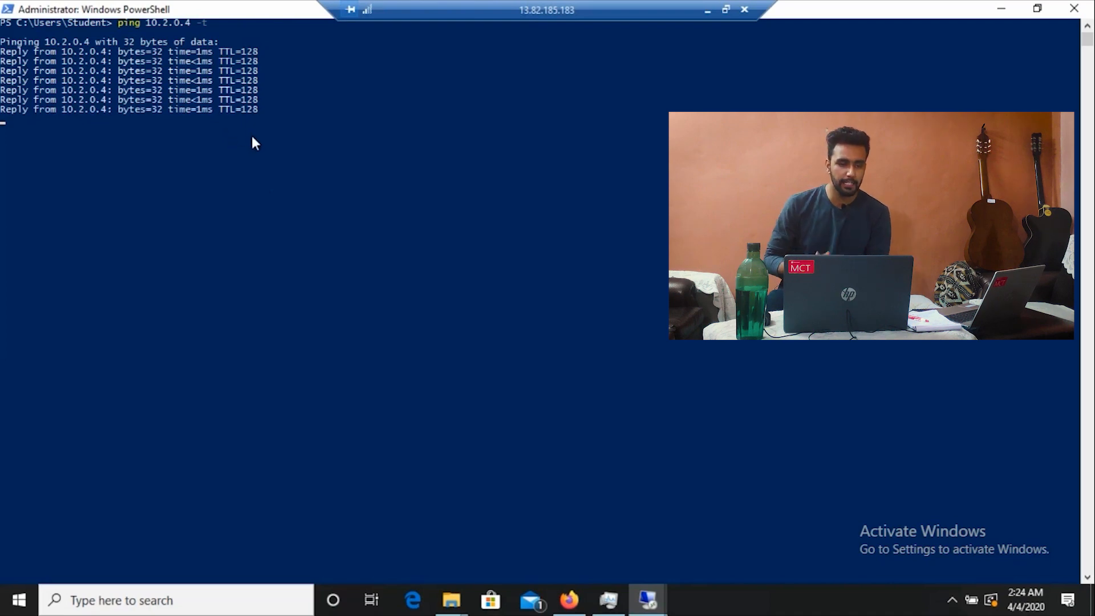
key("ctrl+c")
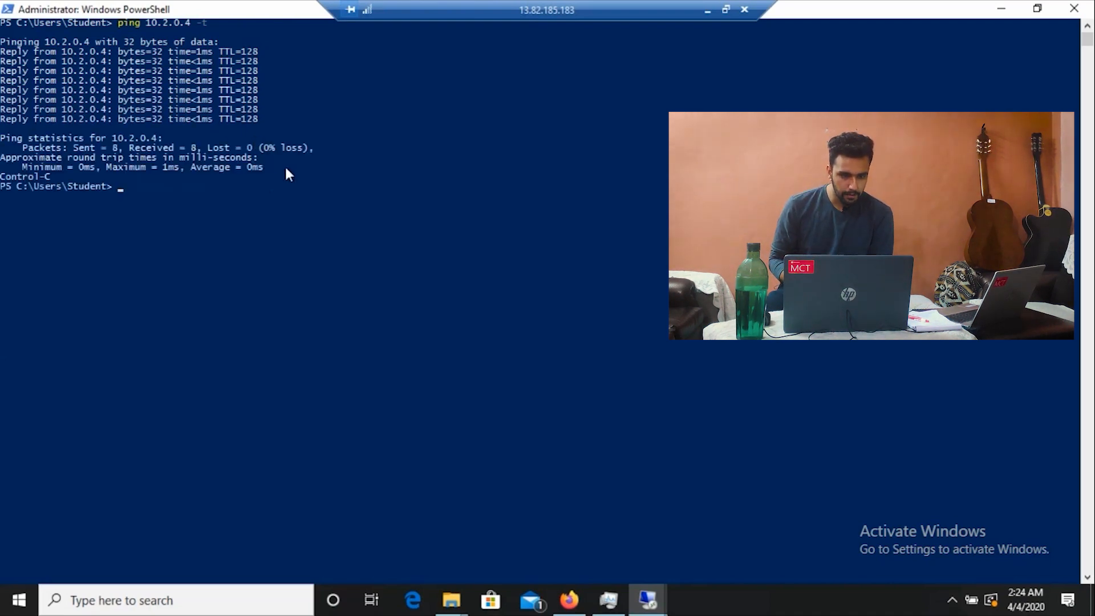
Step: Run ipconfig and highlight VM1's IPv4 address 10.1.0.4
type("ipcon")
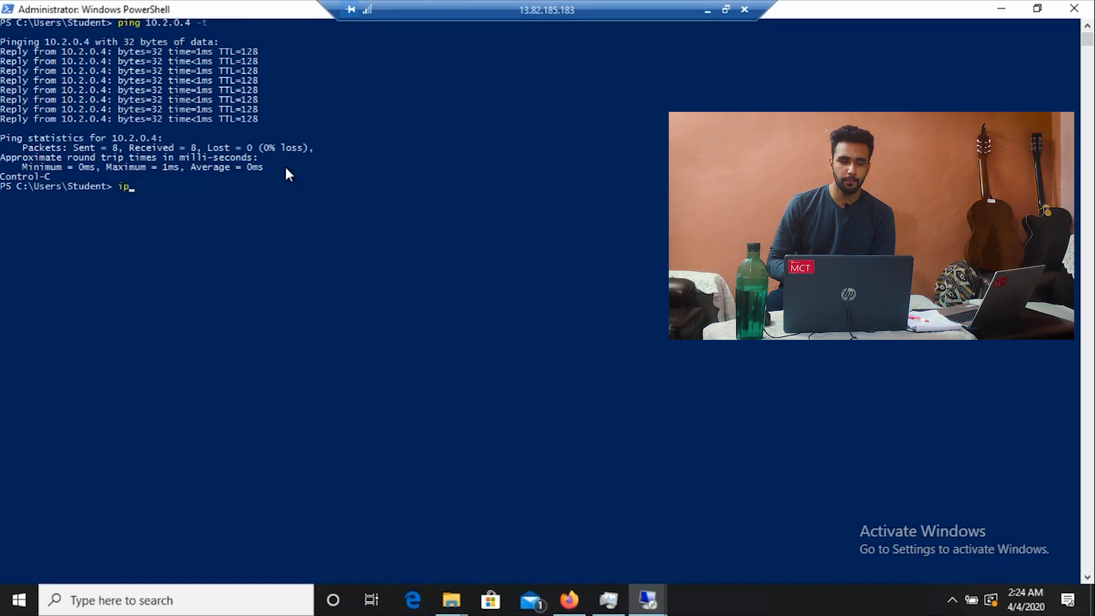
type("fg")
key("BackSpace")
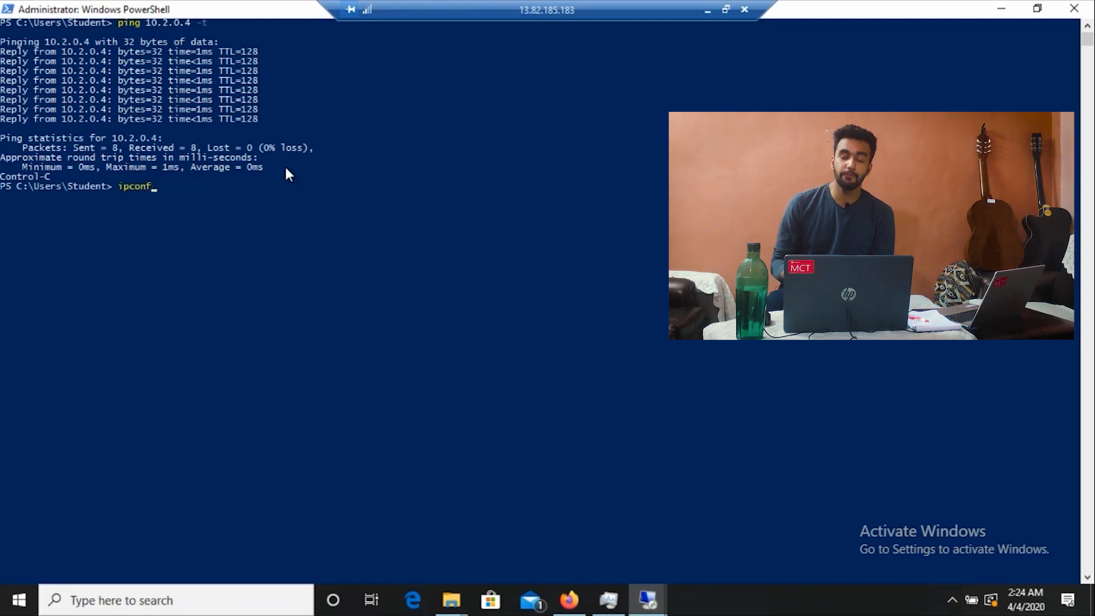
type("ig")
key("Return")
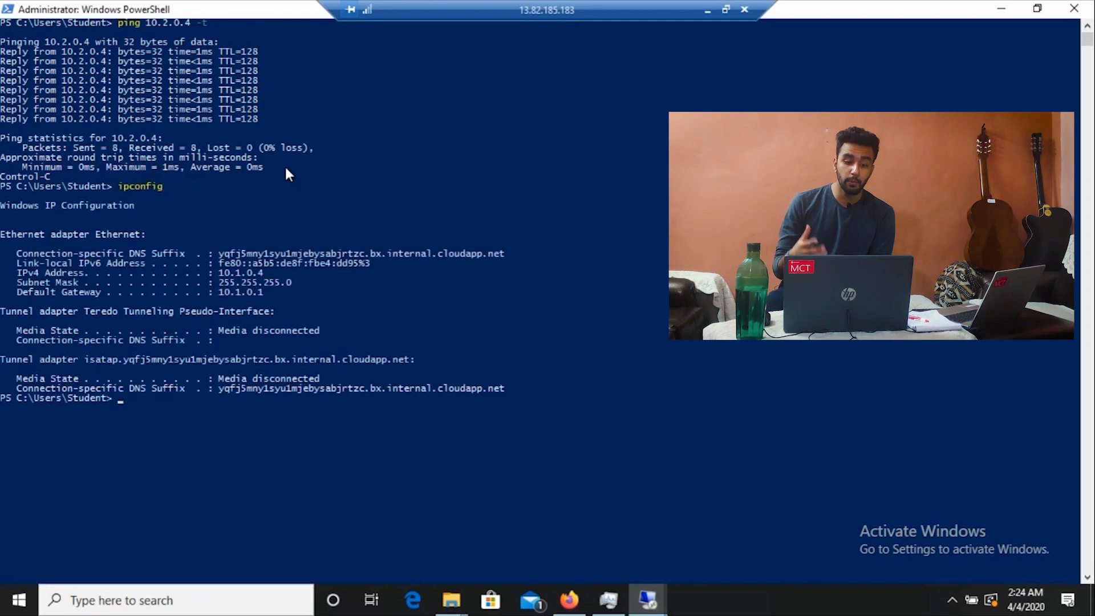
left_click_drag(219, 271, 272, 268)
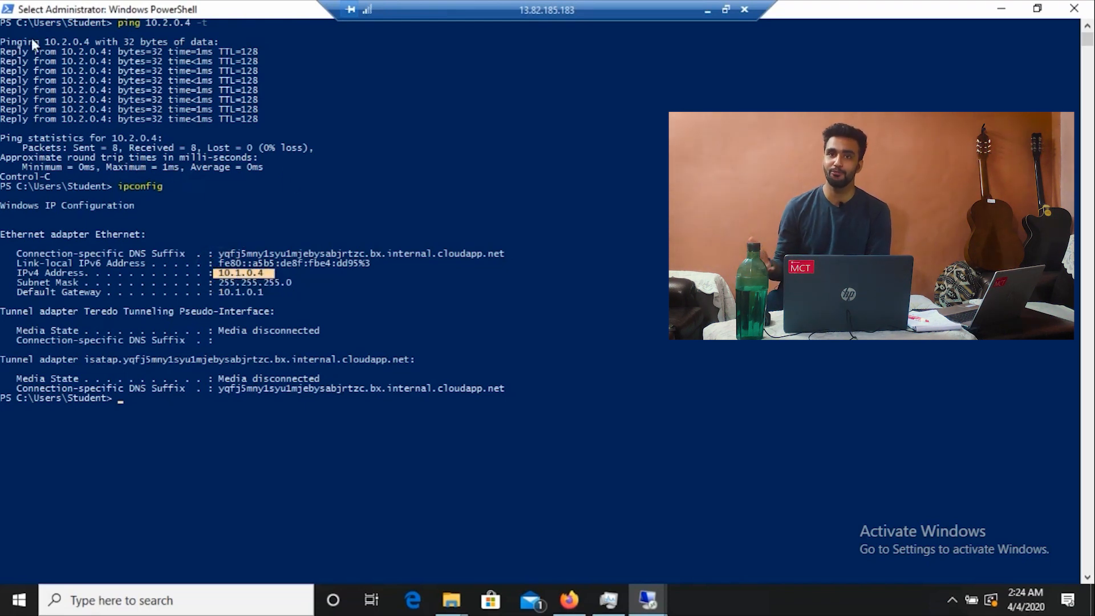
left_click_drag(46, 39, 88, 41)
left_click(603, 130)
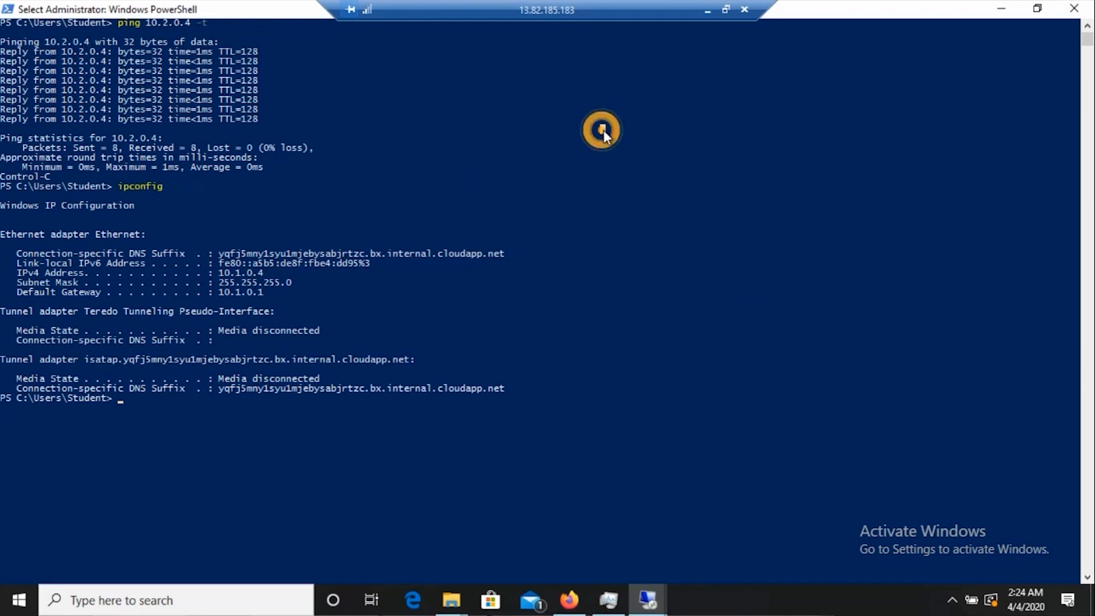